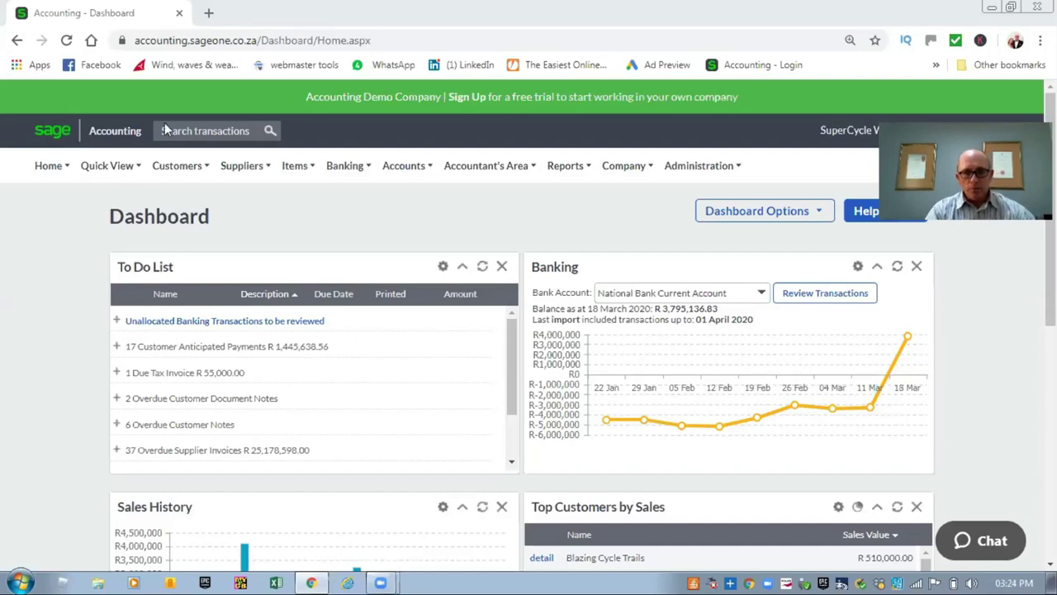
Step: Open the Balance Sheet report from the financial statement reports
mouse_move(523, 168)
mouse_move(567, 170)
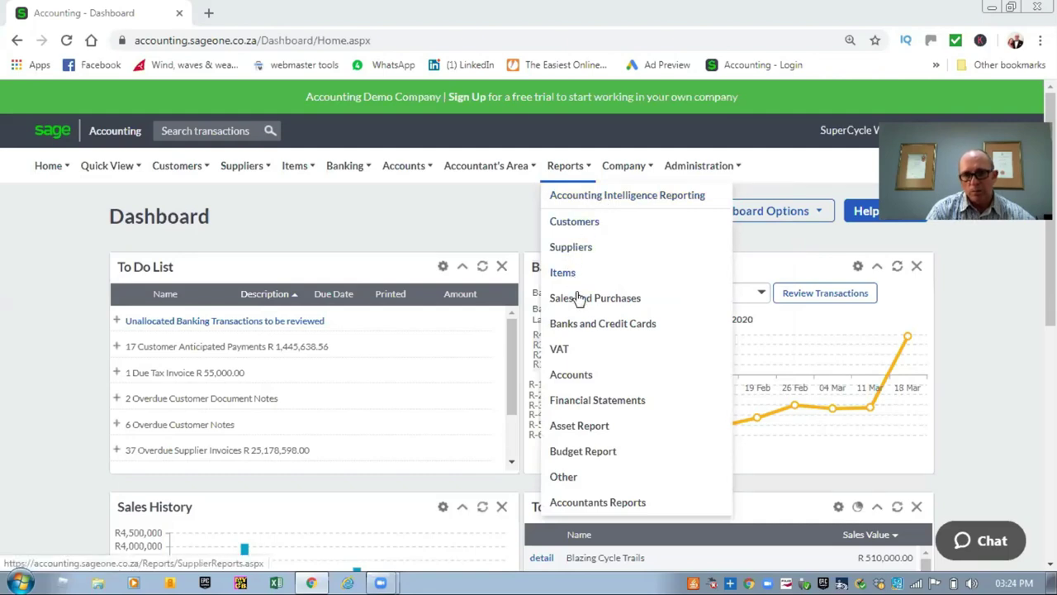
click(578, 403)
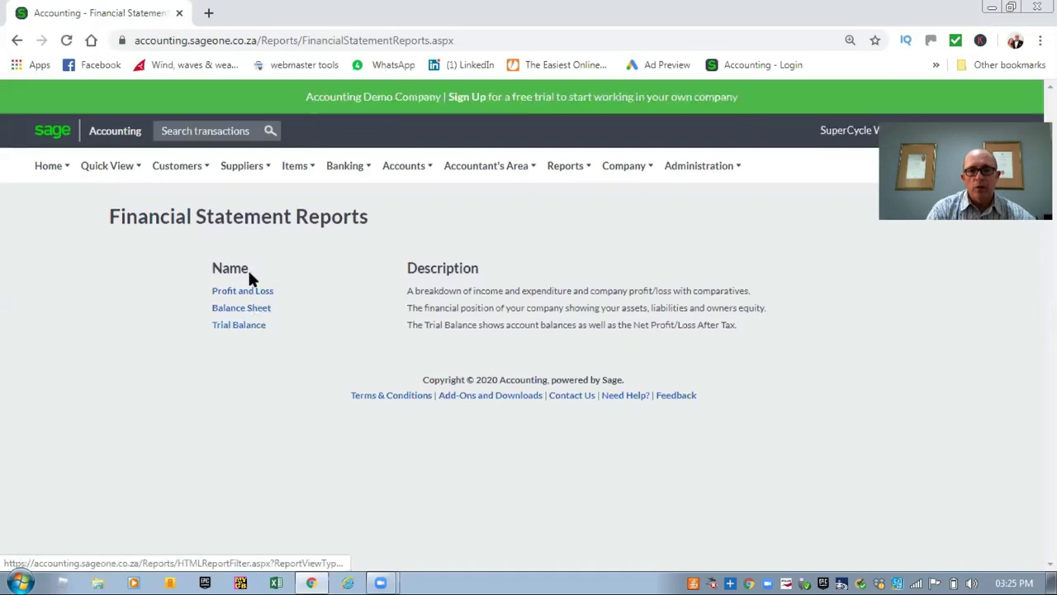
click(234, 311)
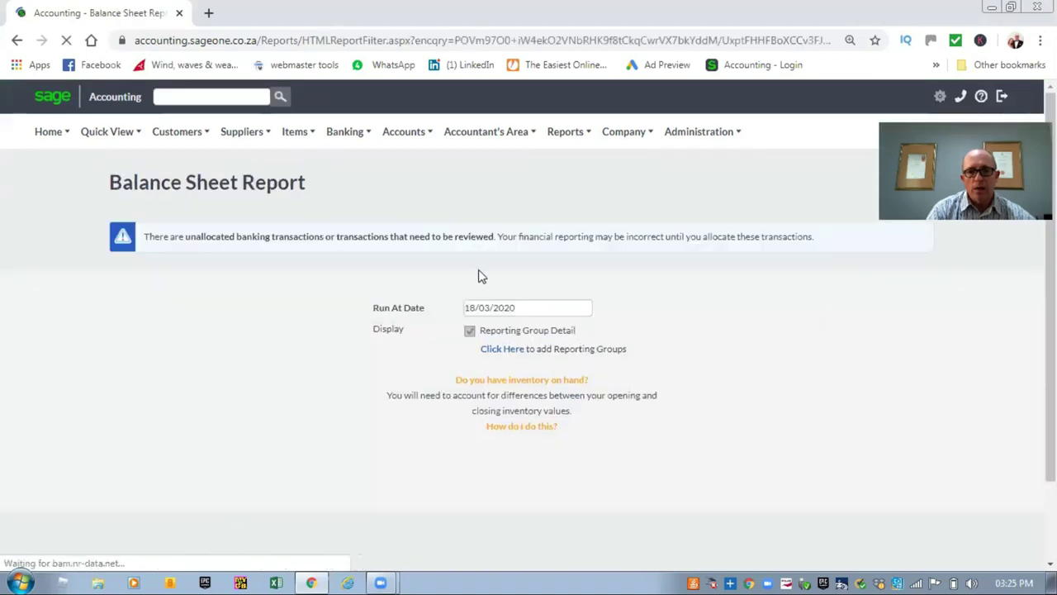
Step: Set the Balance Sheet's run date to 31/12/2019 and generate the report
click(538, 307)
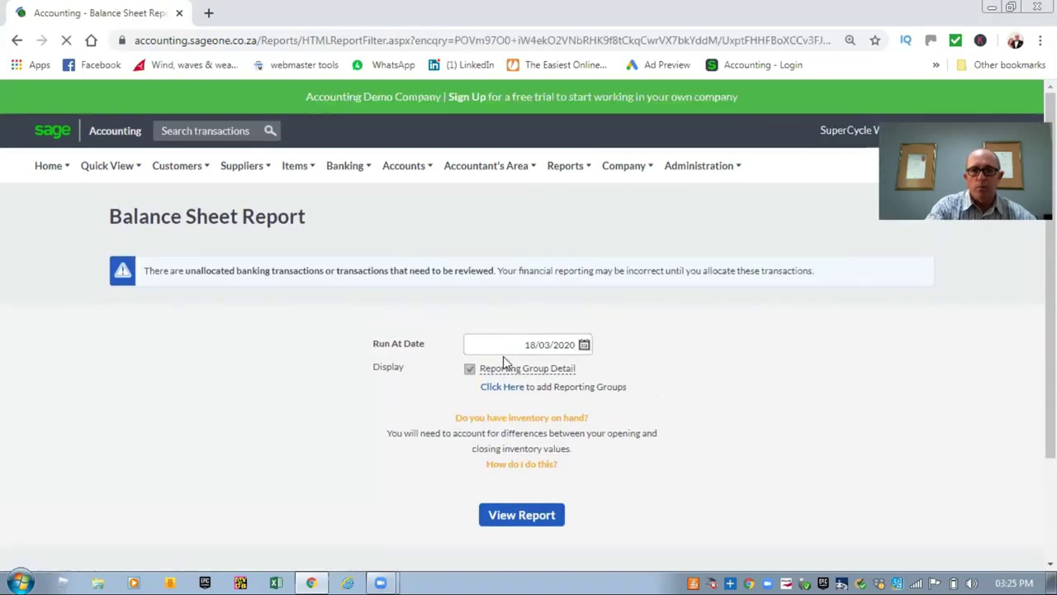
click(522, 346)
text(3)
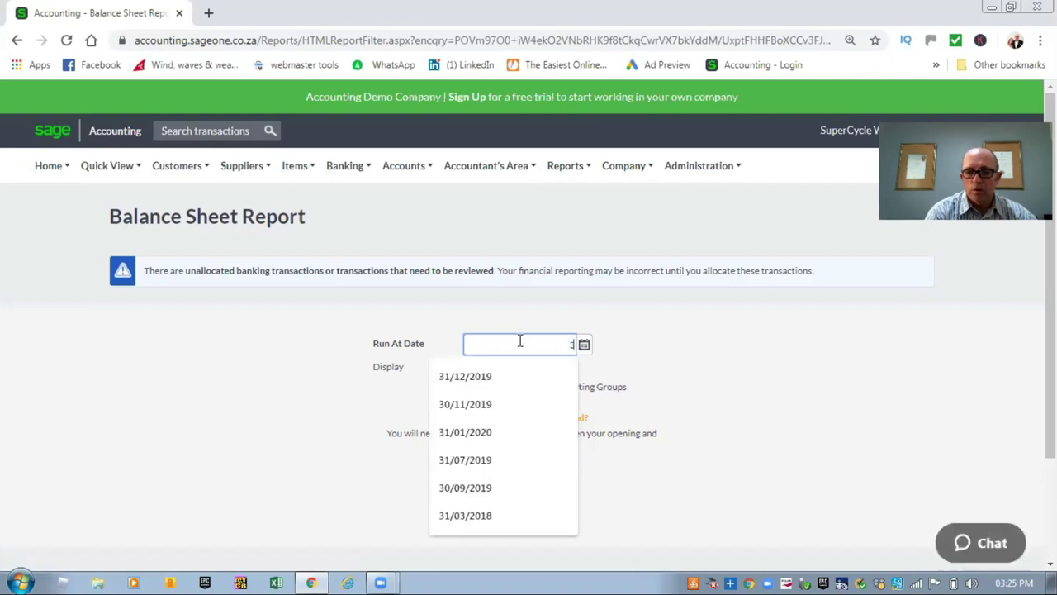
text(1/12/2019)
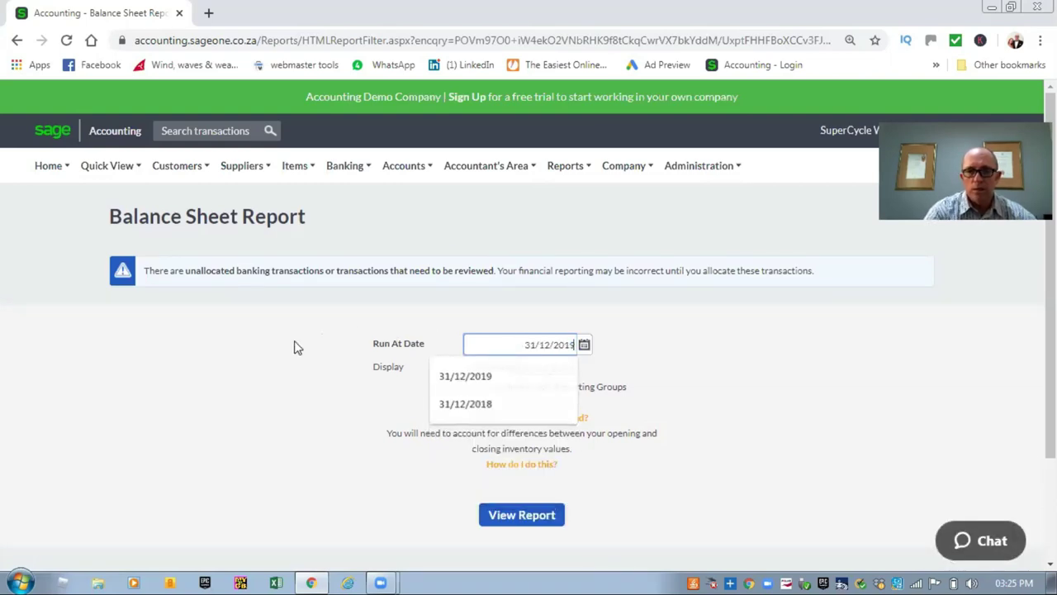
click(295, 346)
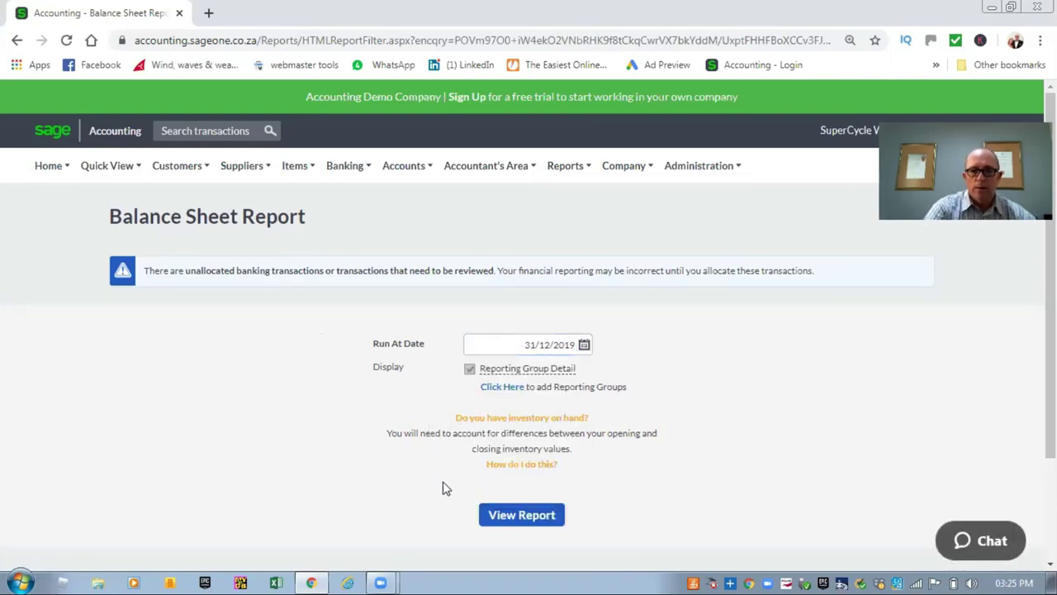
click(526, 512)
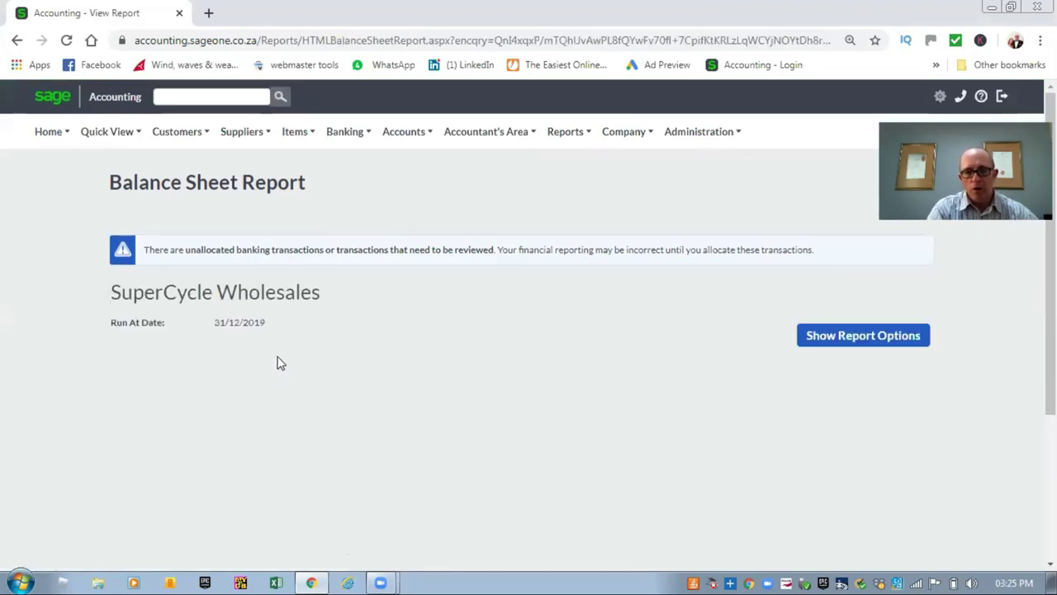
Step: Examine the Balance Sheet's assets, owners equity and liabilities sections
scroll(266, 345, down, 3)
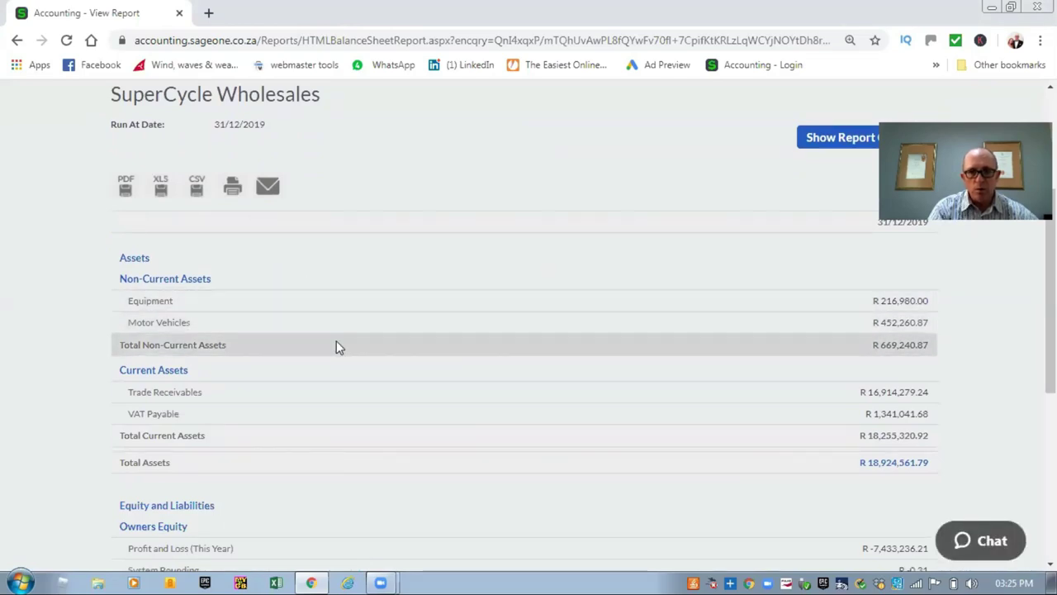
scroll(337, 337, down, 1)
scroll(338, 337, down, 1)
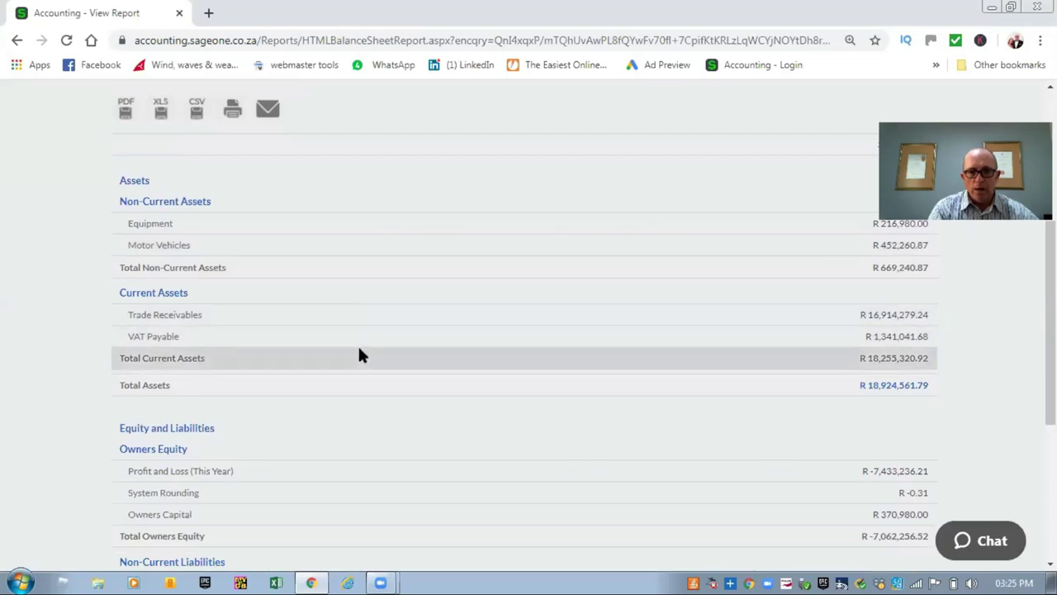
scroll(363, 339, down, 2)
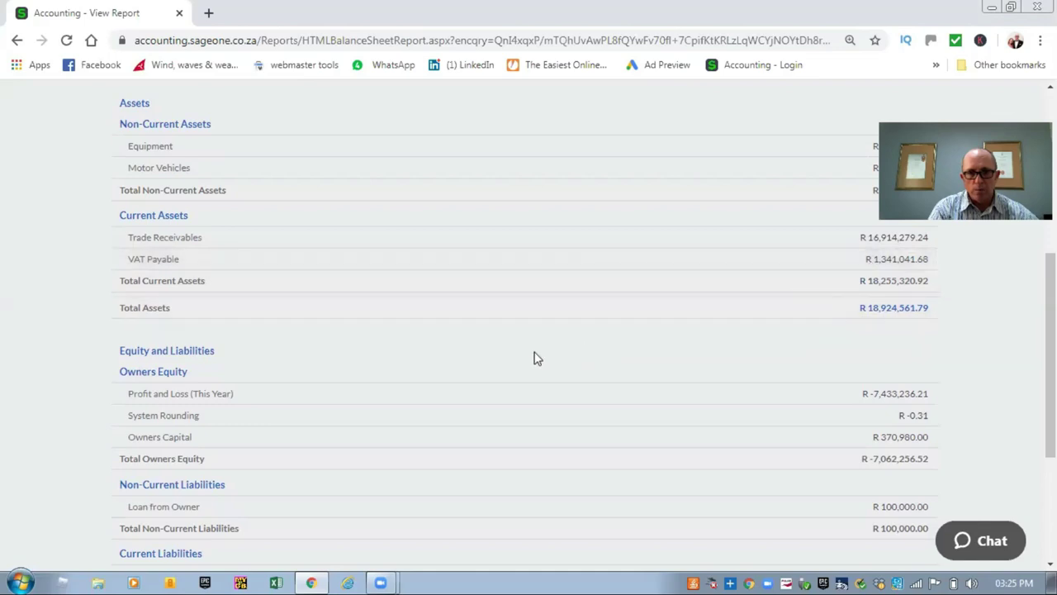
scroll(533, 356, down, 1)
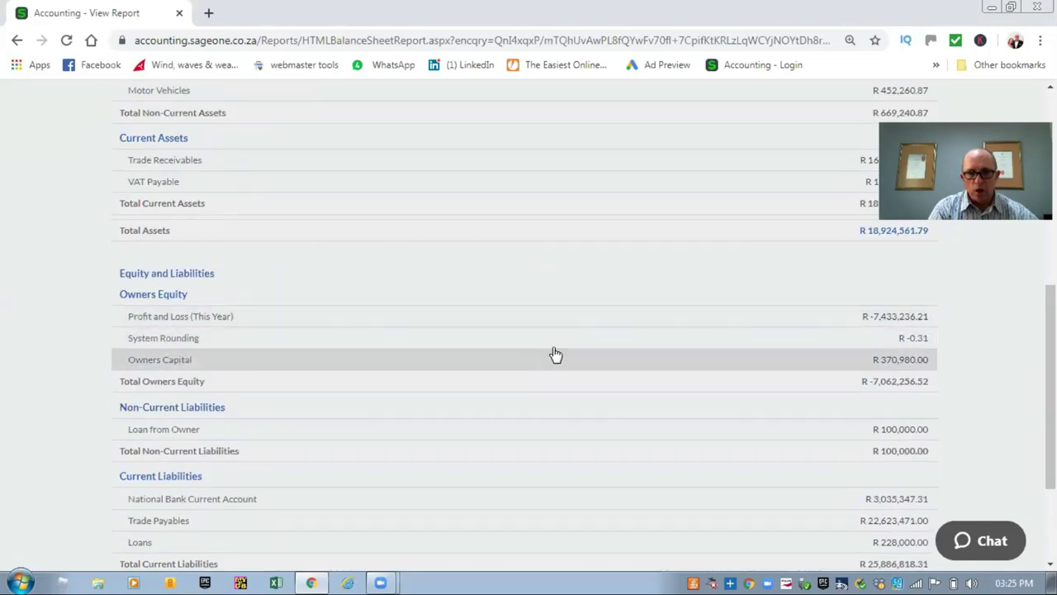
scroll(595, 347, down, 1)
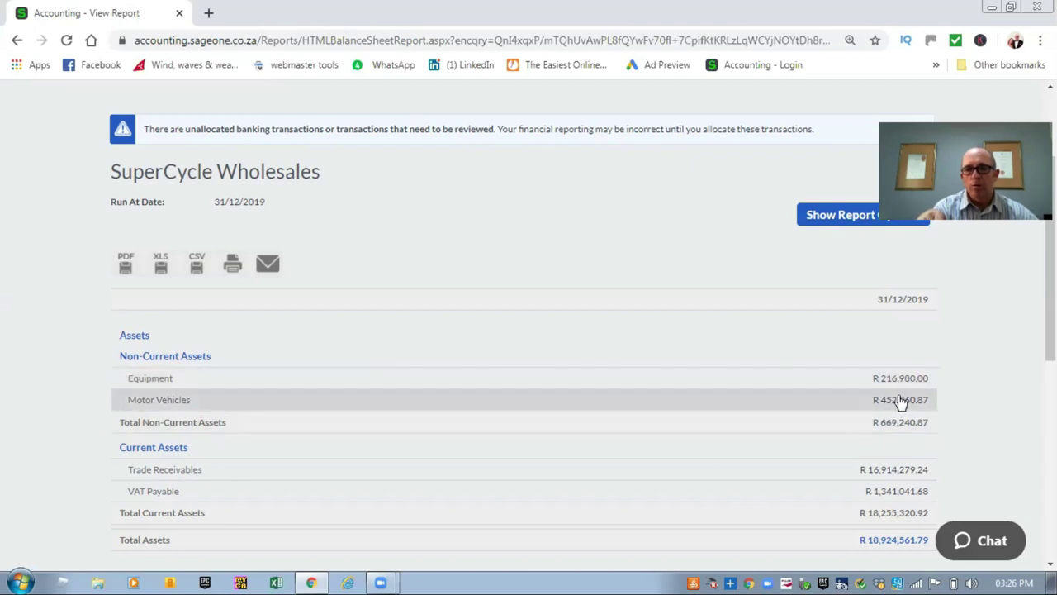
scroll(899, 401, down, 2)
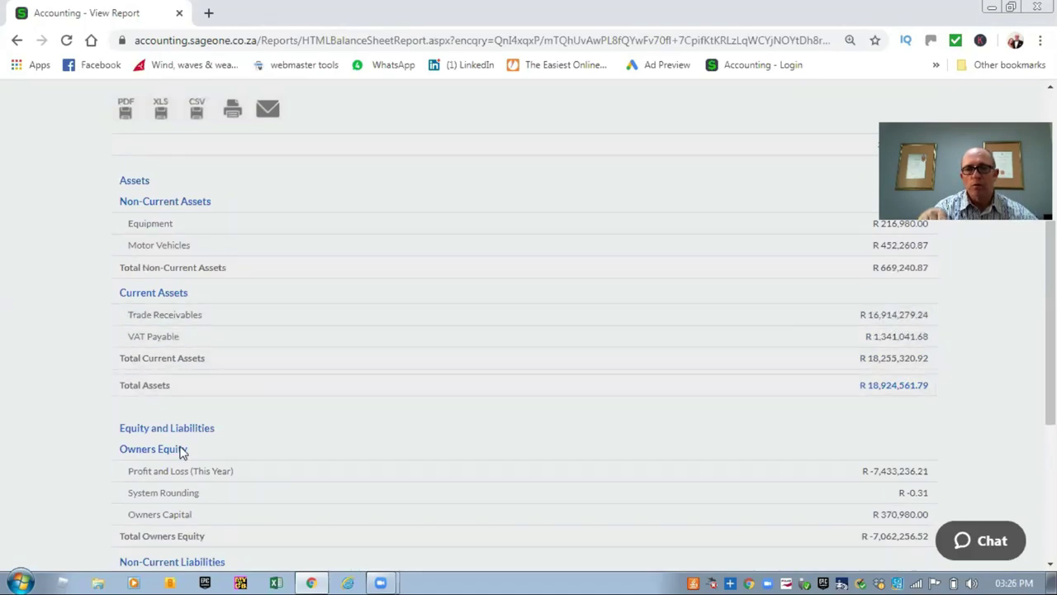
Step: Open the Customer Balances - Days Outstanding report in a new browser tab and switch to it
scroll(82, 423, up, 4)
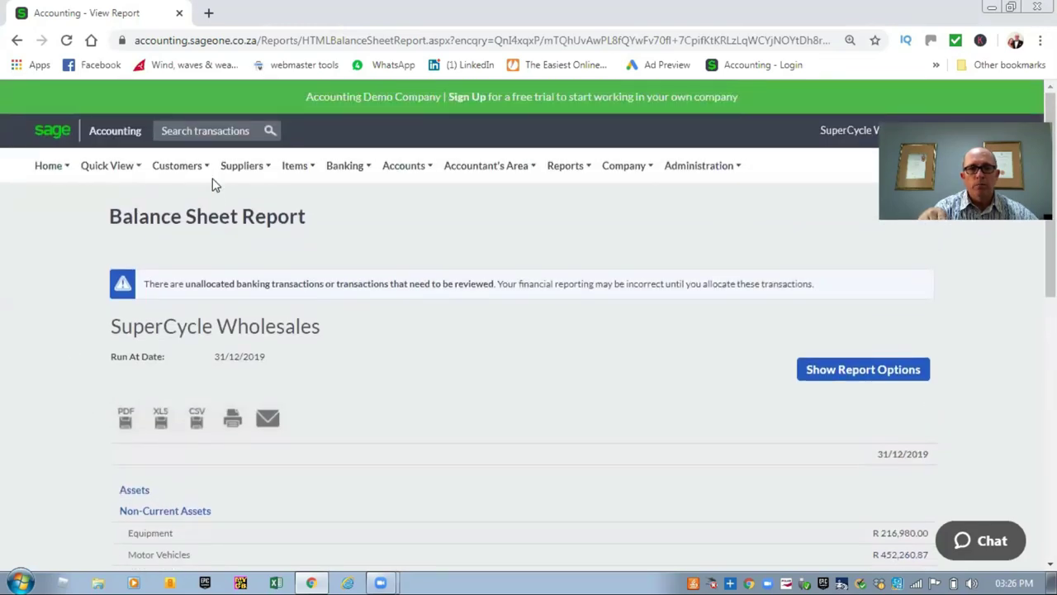
click(198, 167)
mouse_move(183, 280)
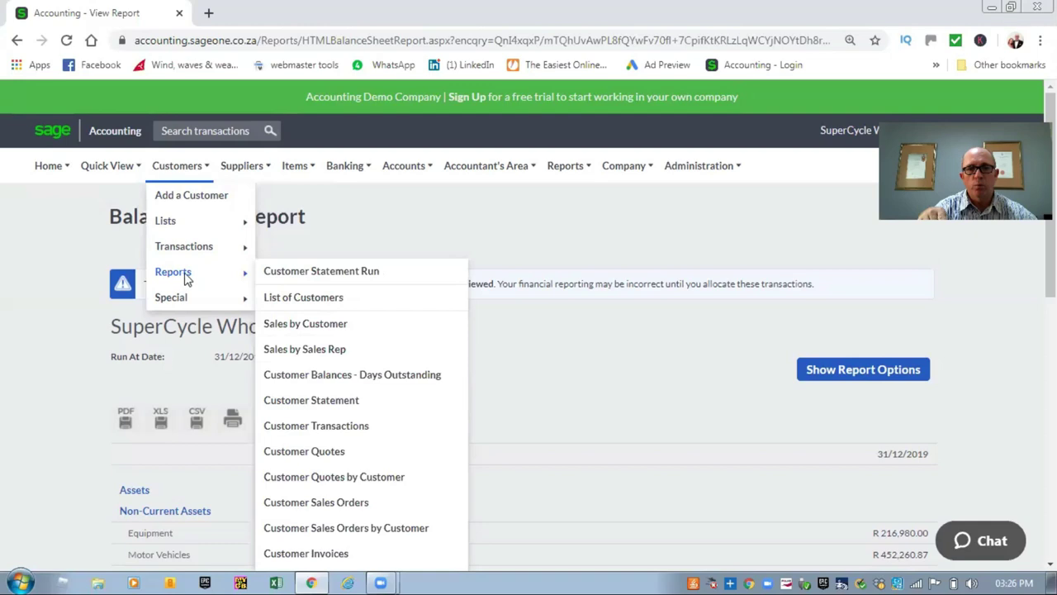
right_click(305, 379)
key(Escape)
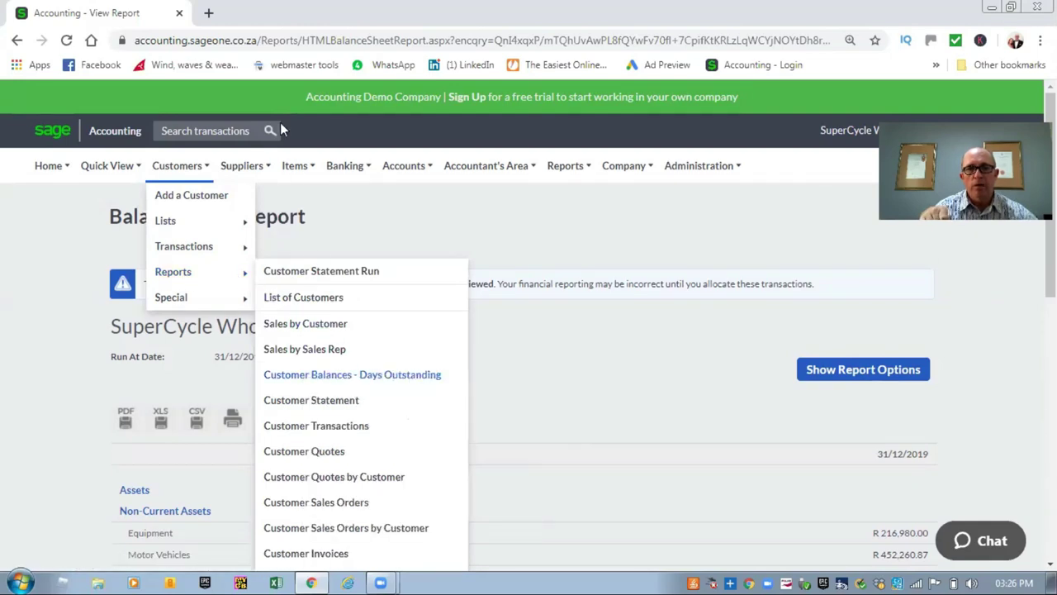
click(273, 15)
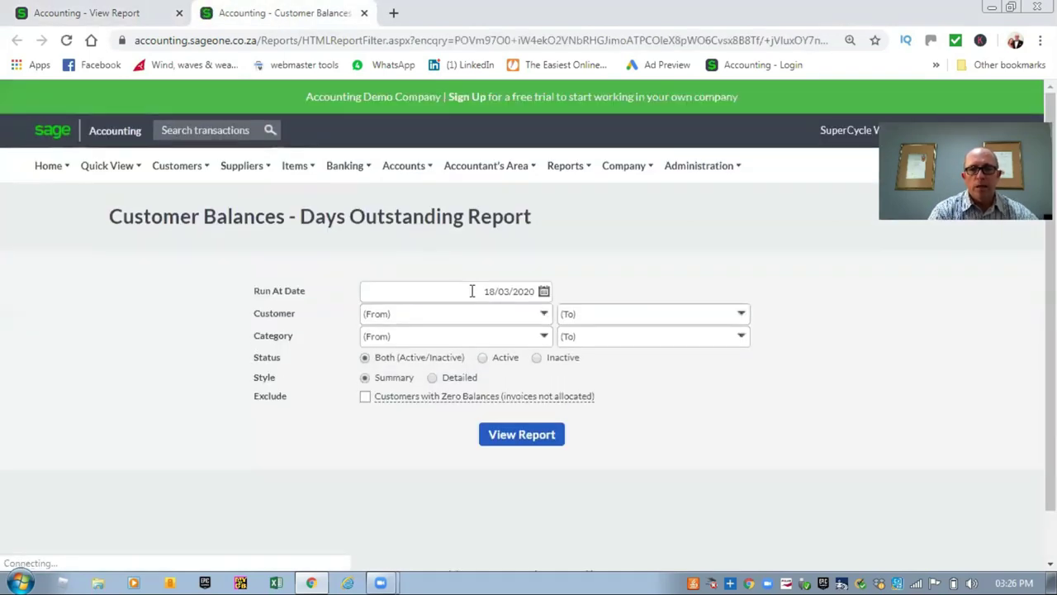
Step: Run the Customer Balances - Days Outstanding report for all customers as at 31/12/2019
click(471, 290)
text(3)
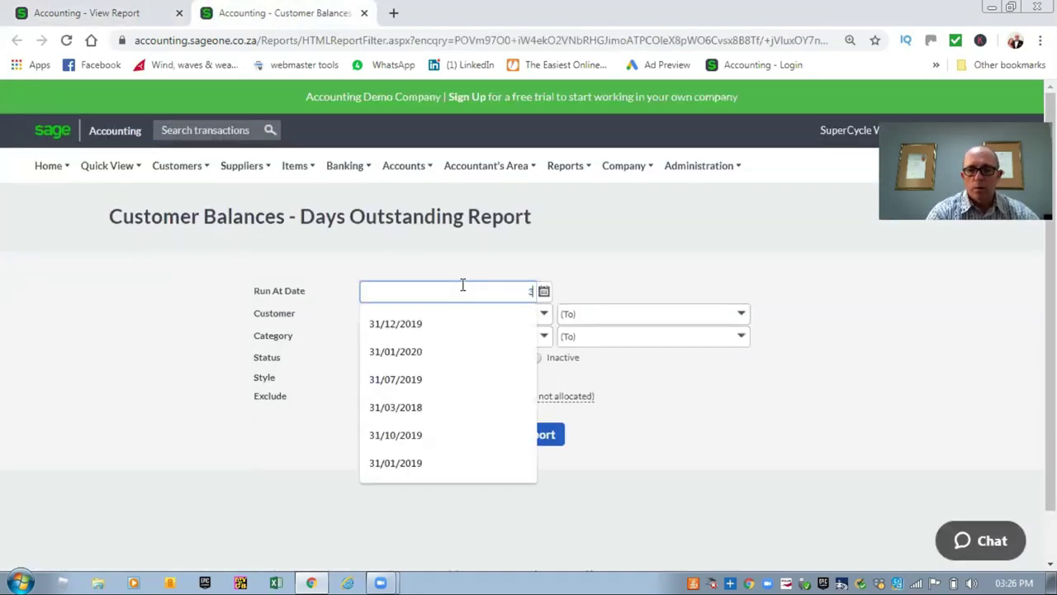
text(1/12/2019)
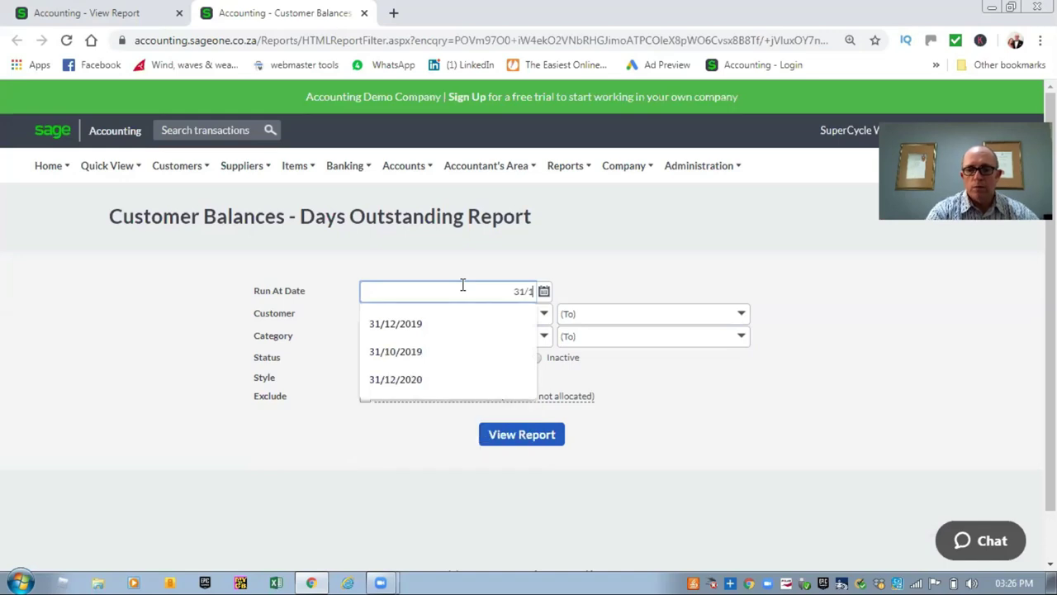
click(496, 438)
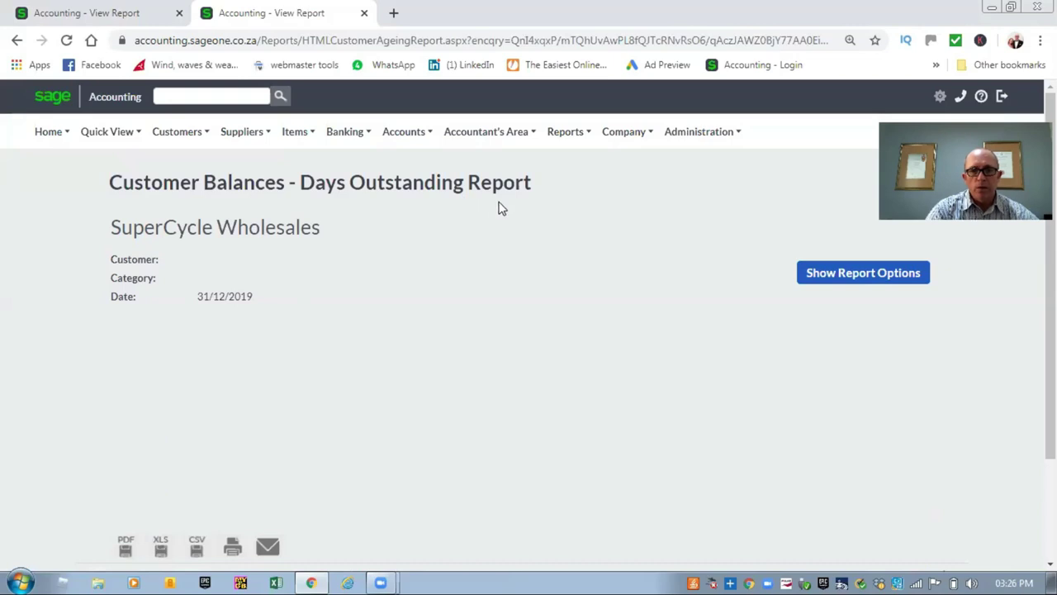
Step: Compare the grand total due on the customer ageing report with Trade Receivables on the Balance Sheet
scroll(29, 318, down, 2)
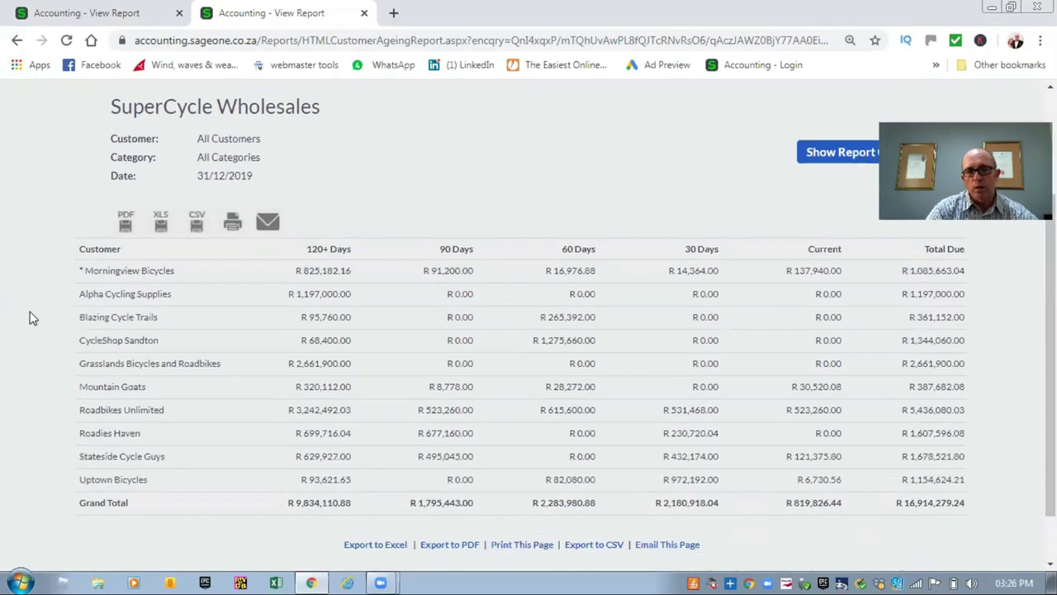
scroll(29, 318, down, 1)
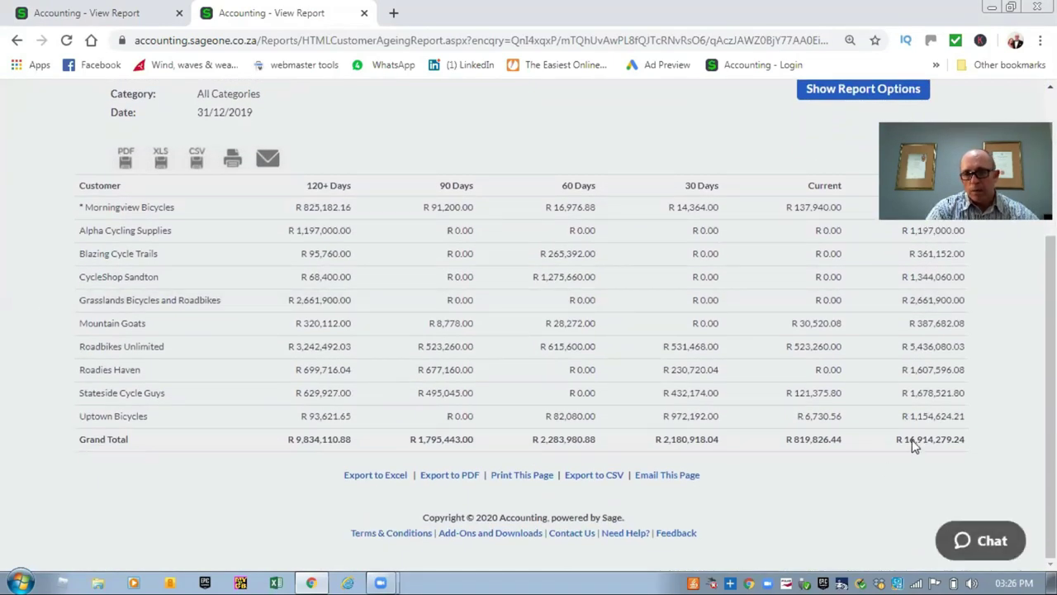
drag(924, 438, 963, 441)
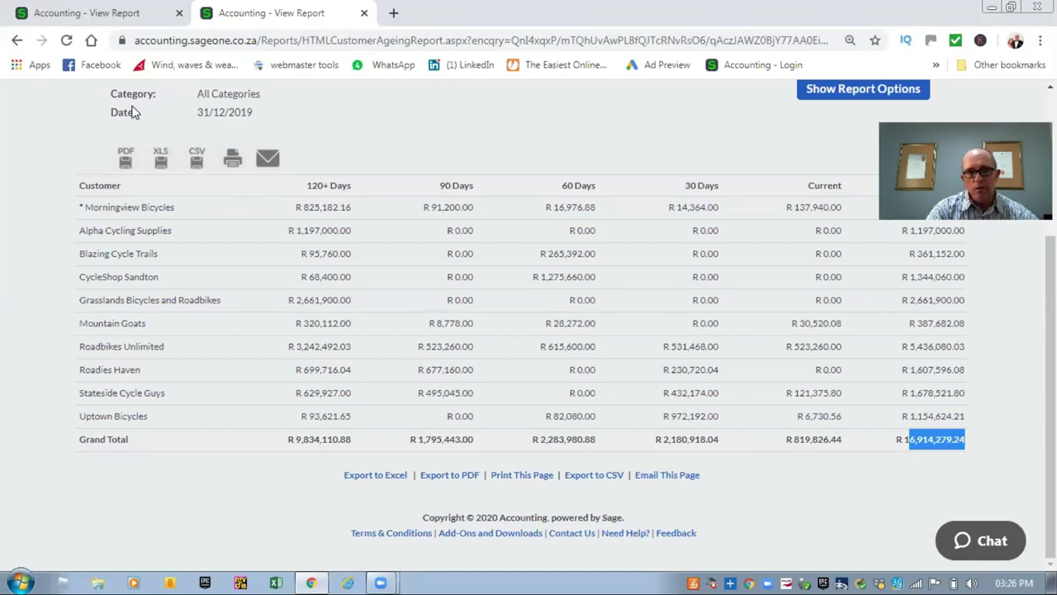
click(110, 13)
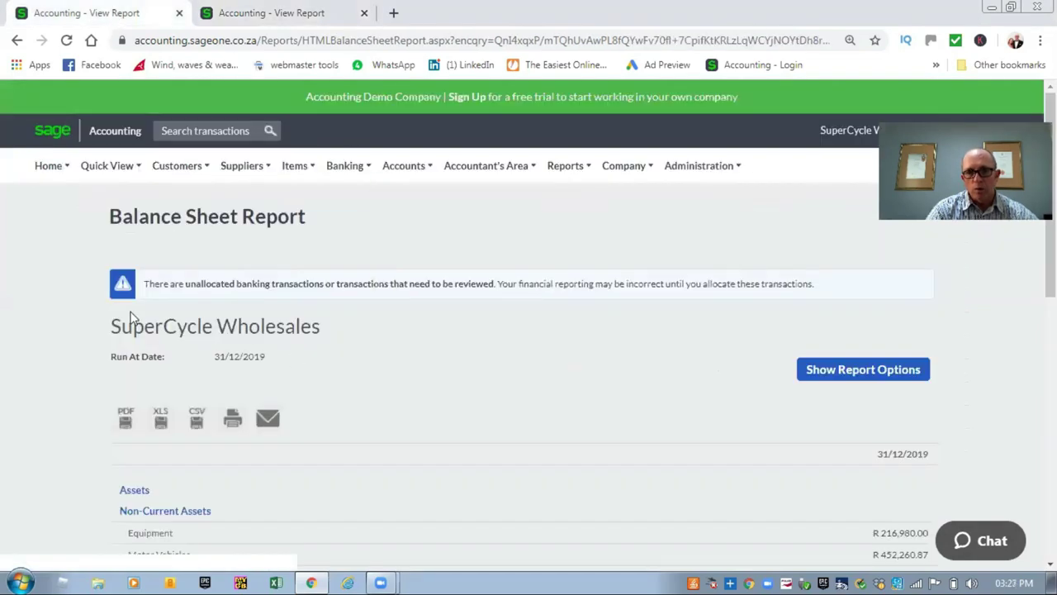
scroll(663, 408, down, 2)
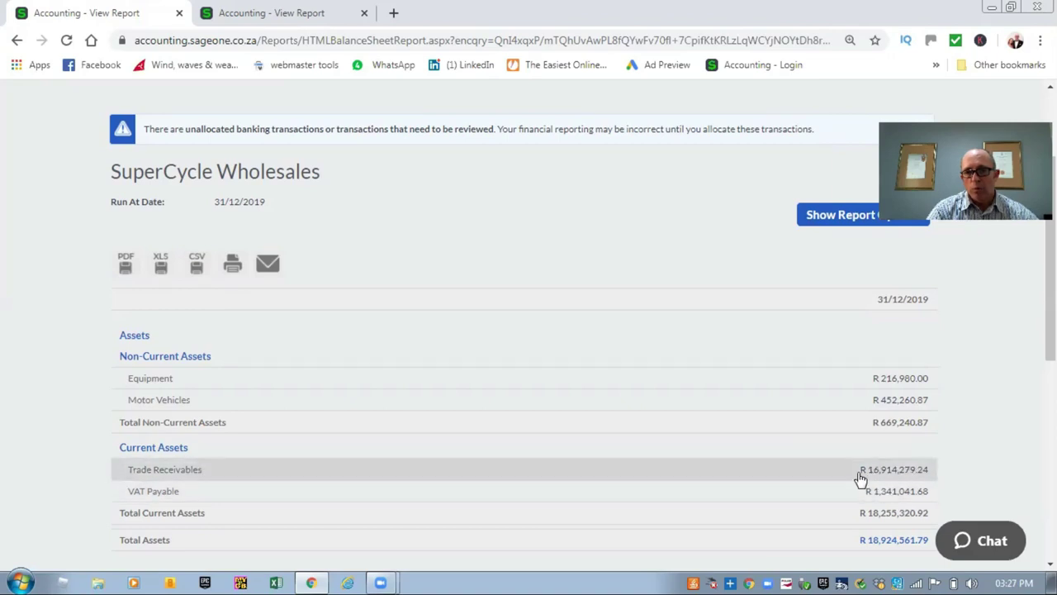
click(297, 17)
scroll(99, 277, up, 1)
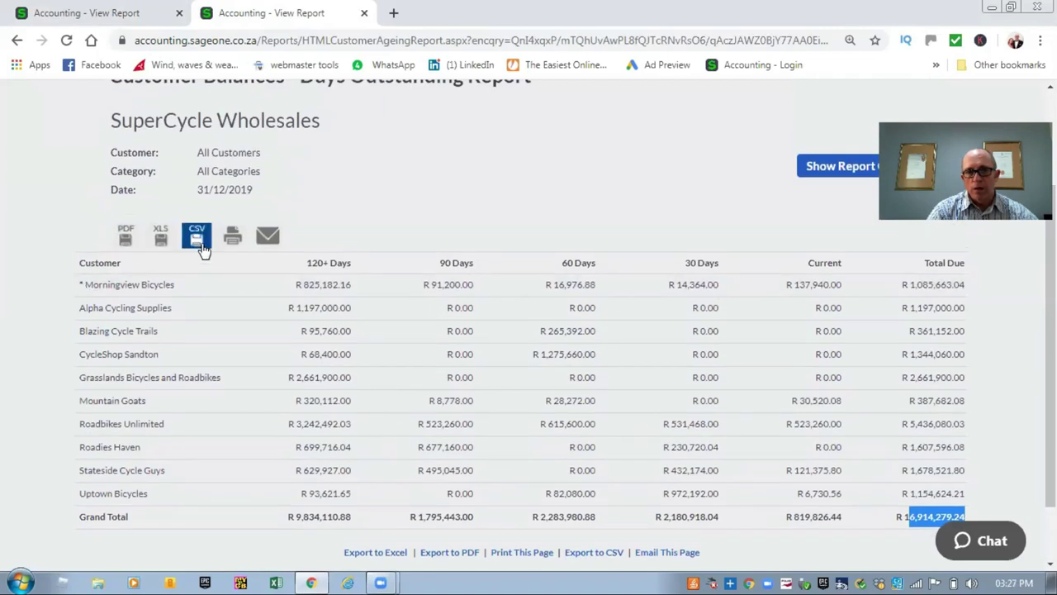
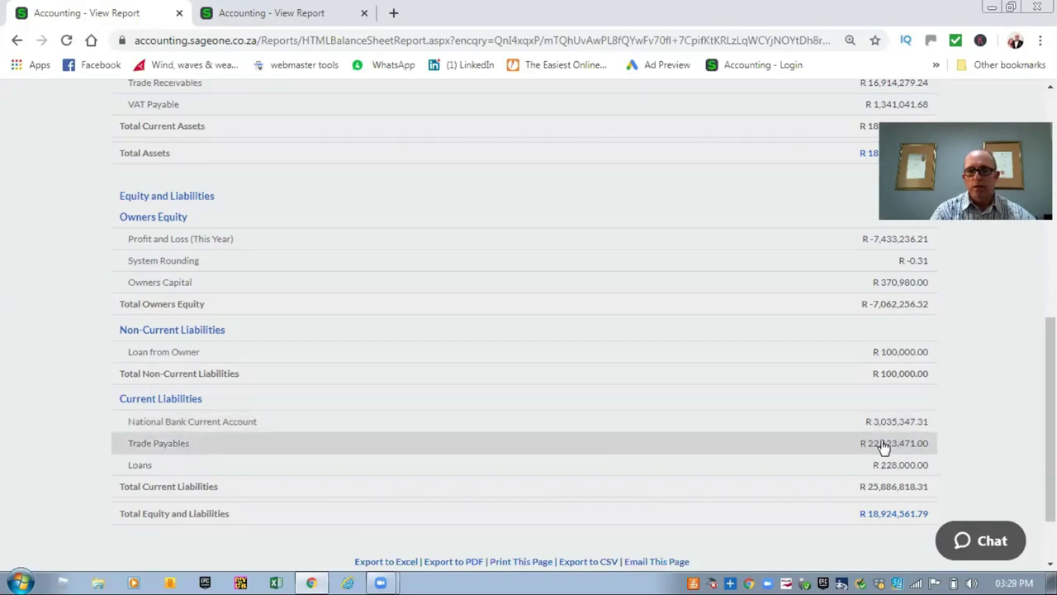
Step: Open the Supplier Balances - Days Outstanding report in a new browser tab and switch to it
scroll(101, 422, up, 10)
mouse_move(273, 157)
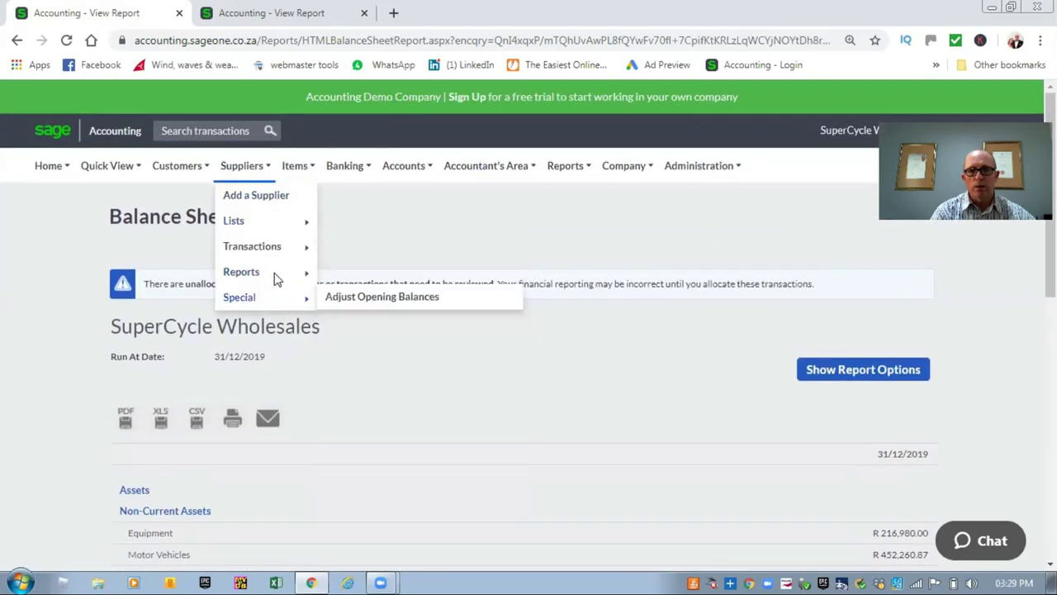
mouse_move(279, 274)
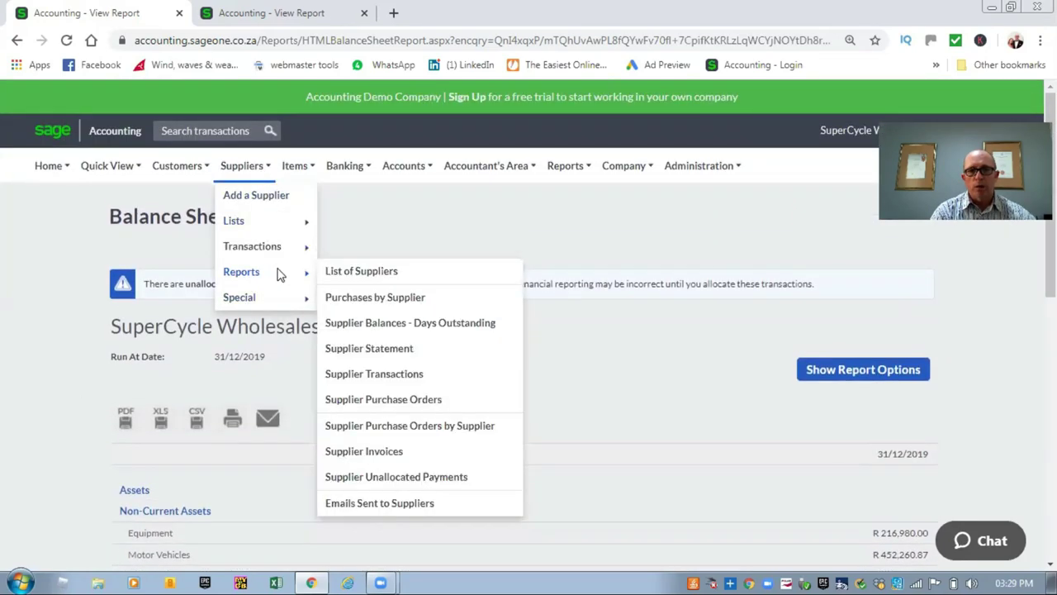
right_click(367, 328)
click(398, 336)
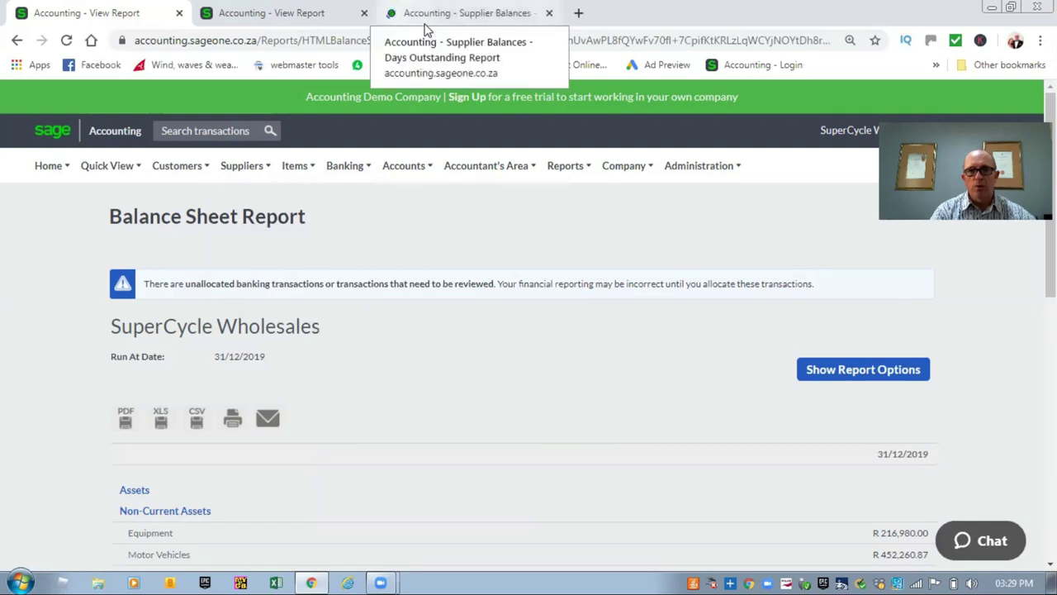
click(424, 24)
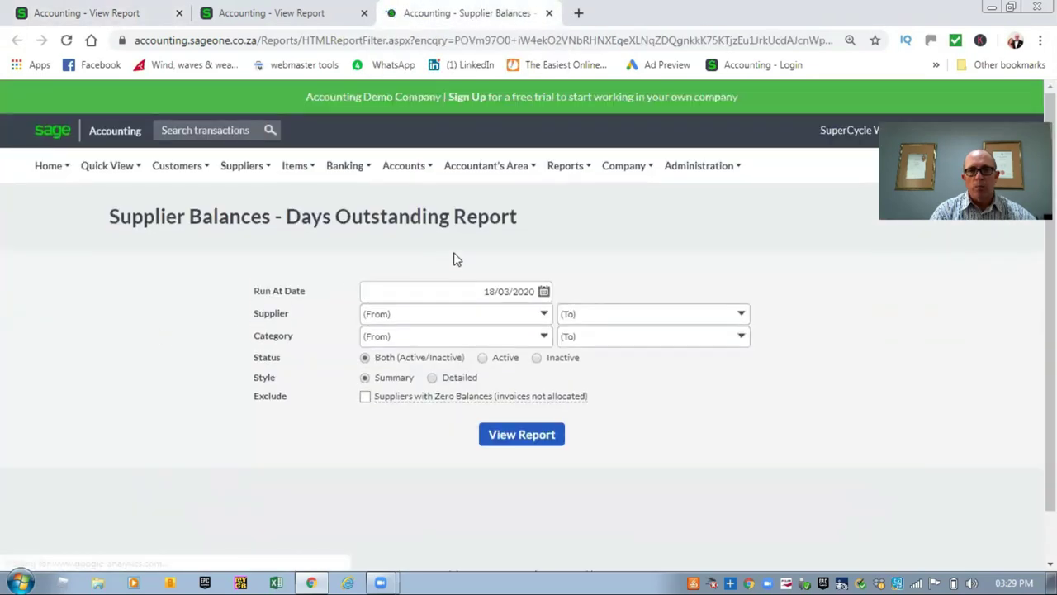
Step: Run the Supplier Balances - Days Outstanding report for all suppliers as at 31/12/2019
click(475, 288)
text(3)
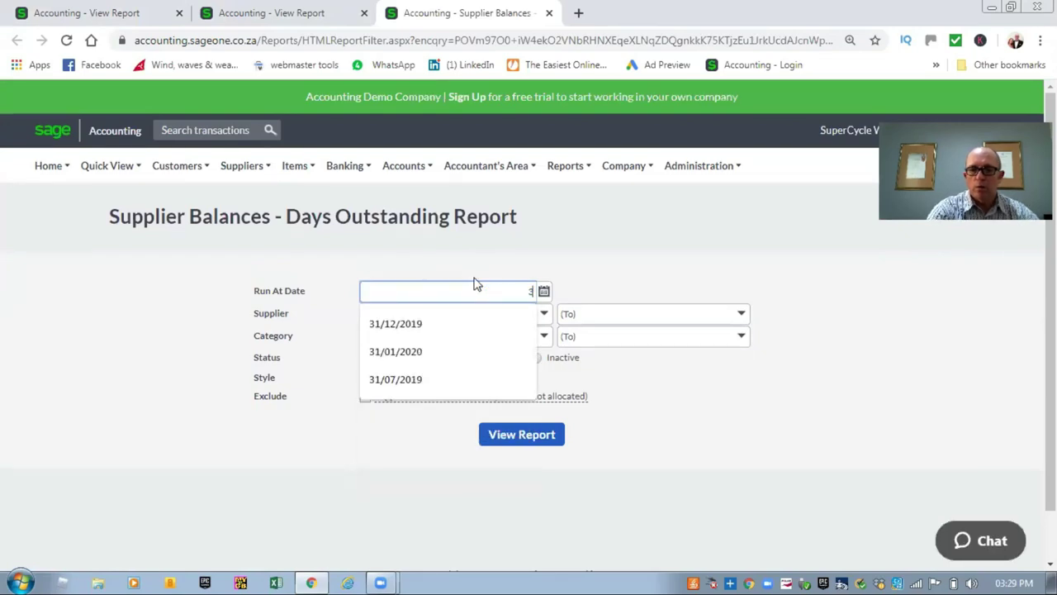
key(Down)
key(Return)
click(495, 436)
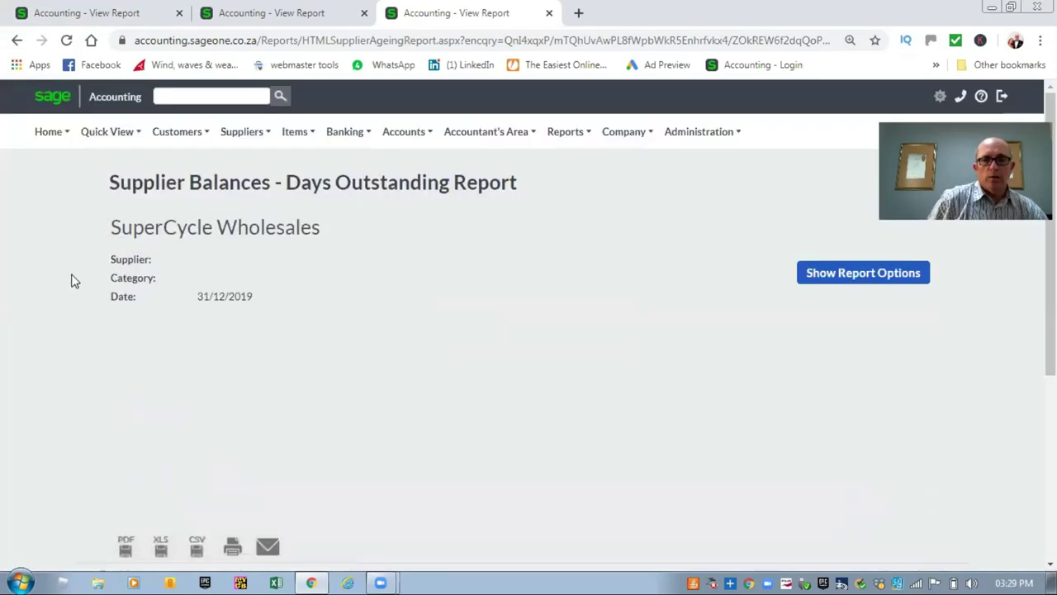
scroll(72, 279, down, 1)
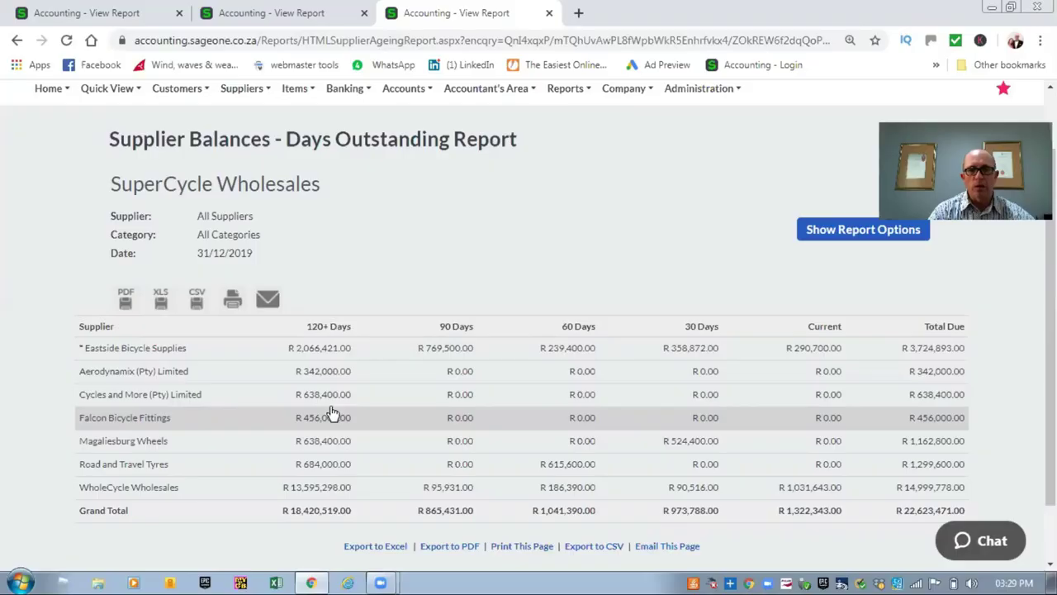
Step: Compare the grand total due on the supplier ageing report with Trade Payables on the 31/12/2019 Balance Sheet
scroll(677, 242, down, 1)
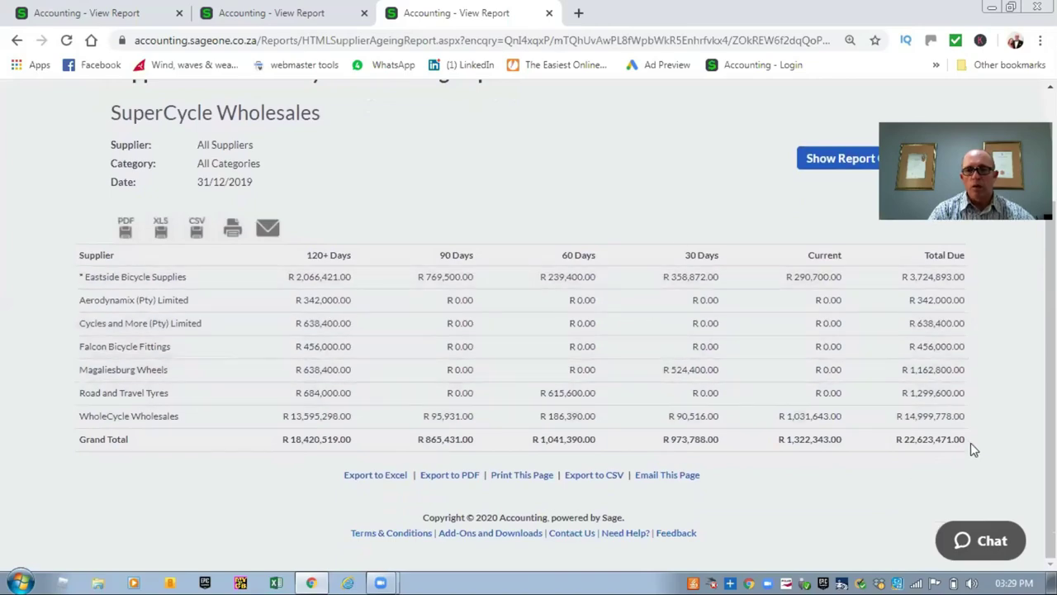
click(303, 23)
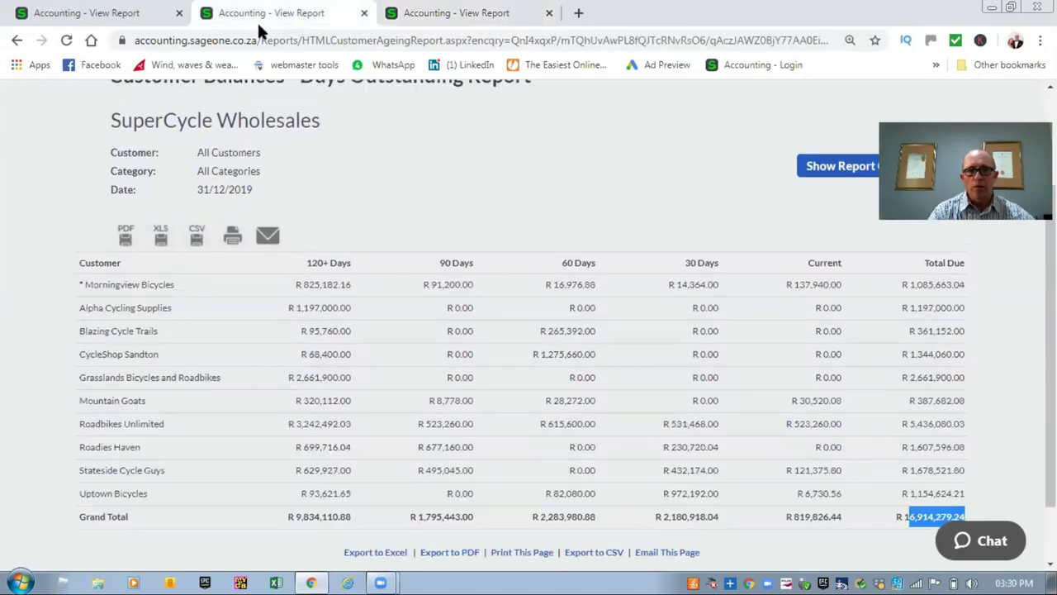
click(78, 15)
scroll(52, 196, down, 3)
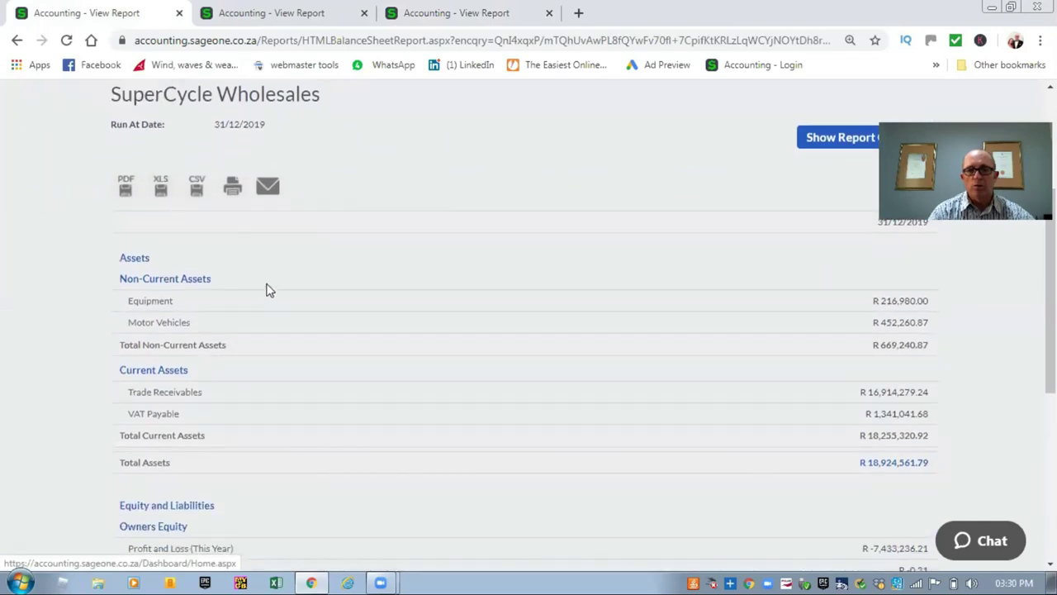
scroll(267, 286, down, 5)
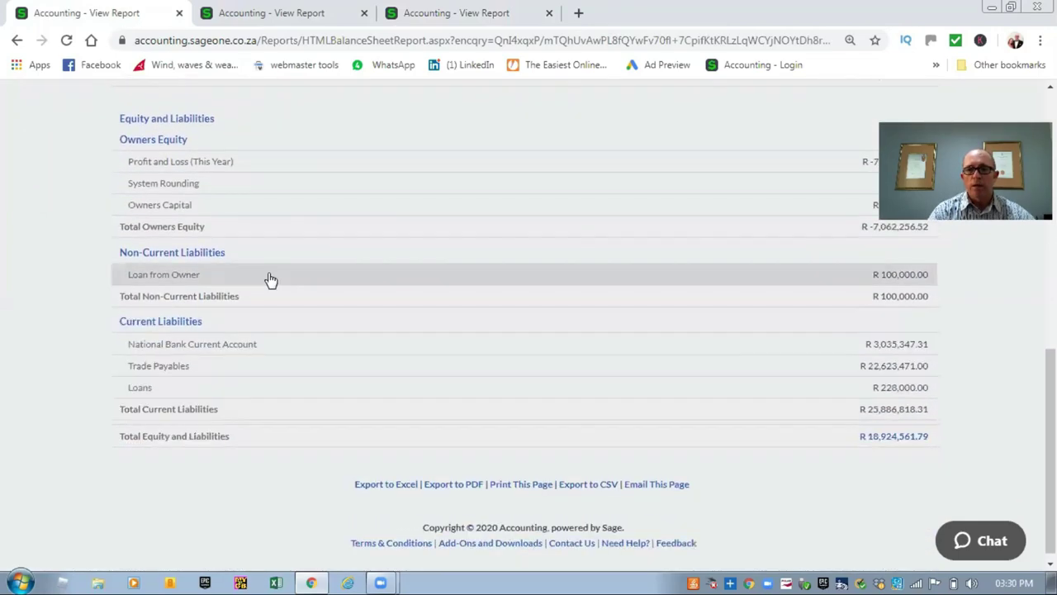
scroll(270, 280, down, 1)
Step: Rerun the Balance Sheet report as at 31/01/2020 and check its Trade Receivables figure
scroll(267, 272, up, 12)
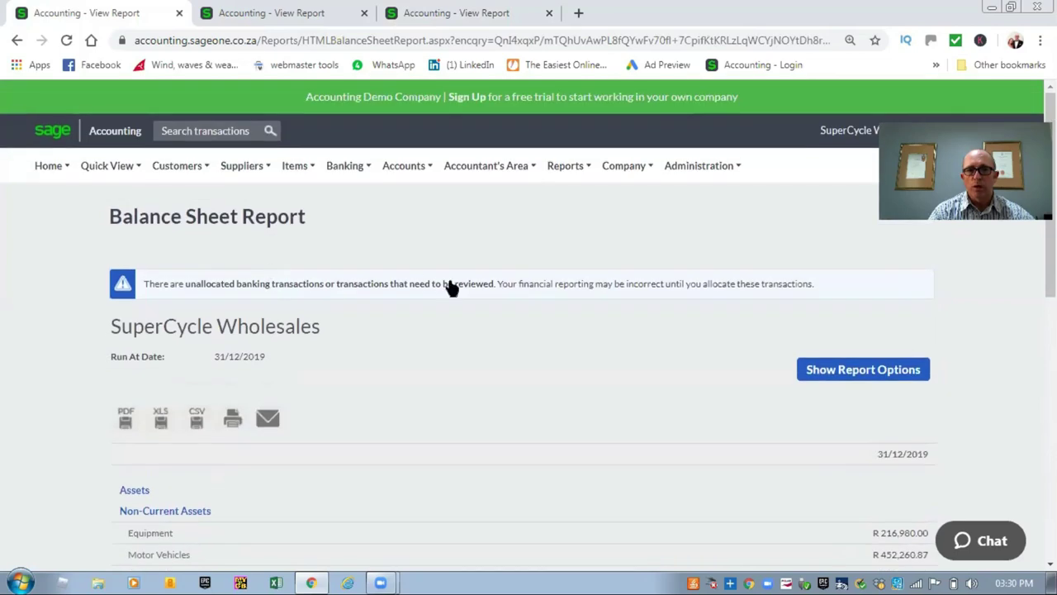
click(873, 370)
click(585, 373)
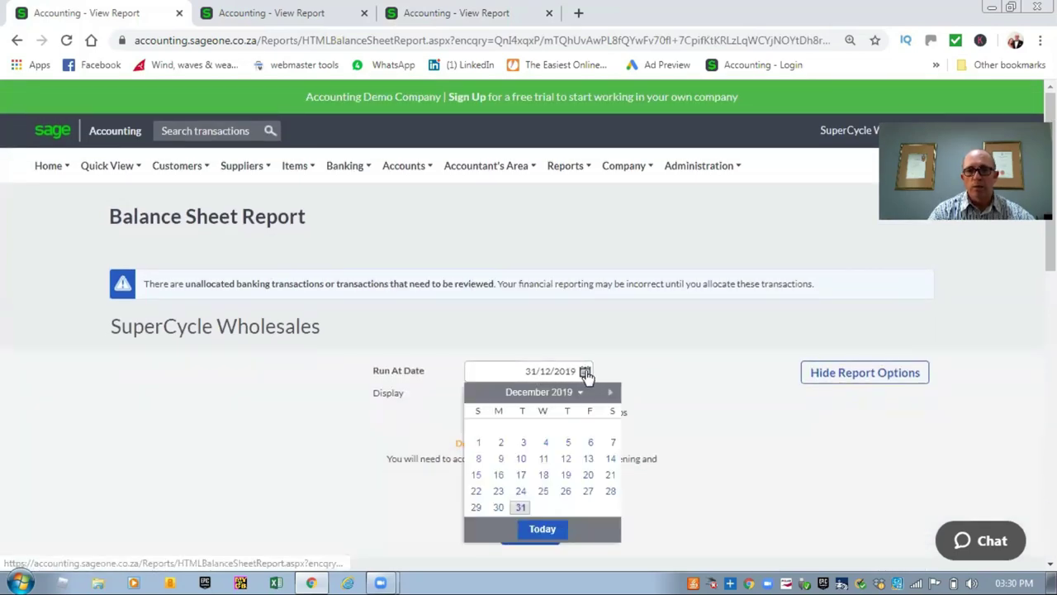
click(611, 392)
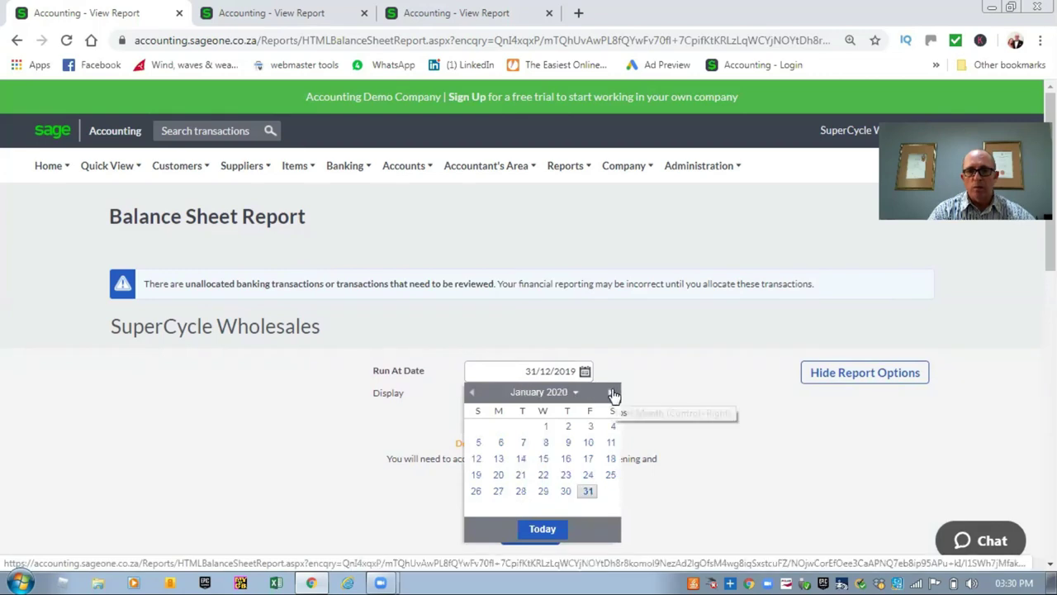
click(589, 491)
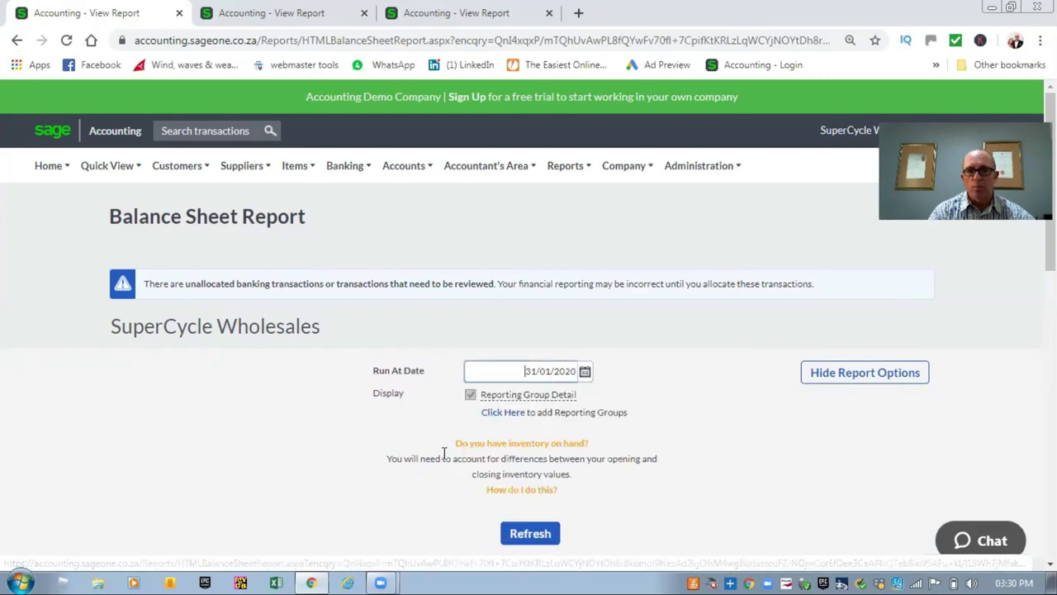
click(527, 534)
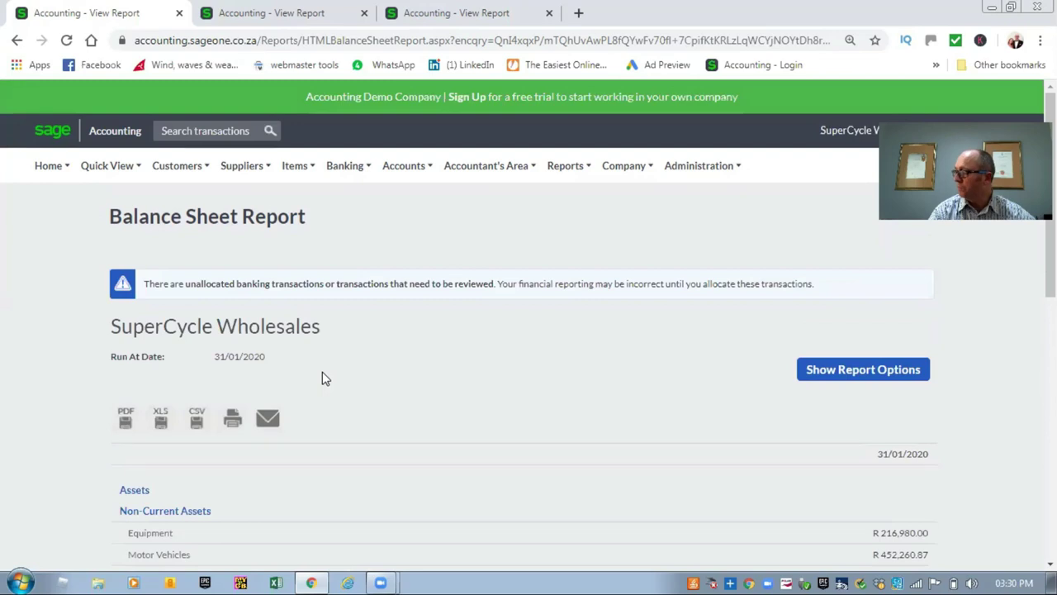
scroll(324, 377, down, 3)
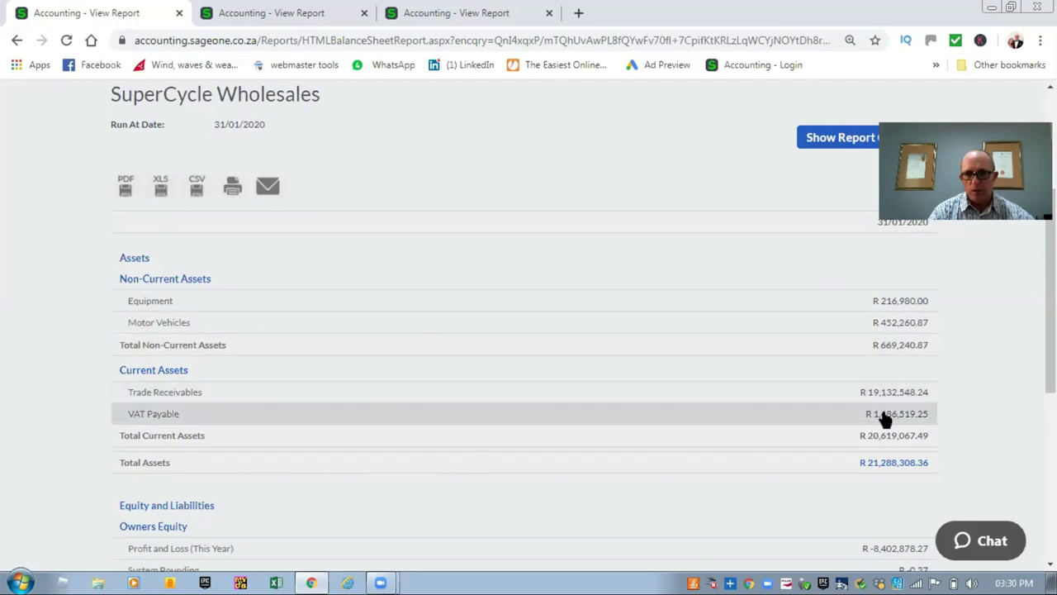
scroll(884, 400, down, 2)
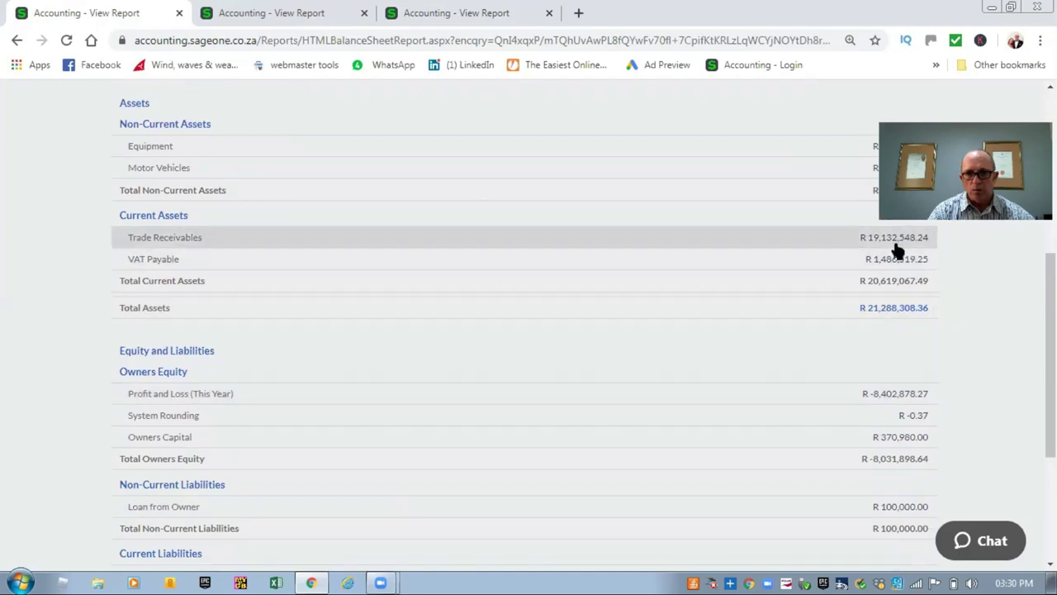
Step: Rerun the Customer Balances - Days Outstanding report for all customers as at 31/01/2020
click(283, 23)
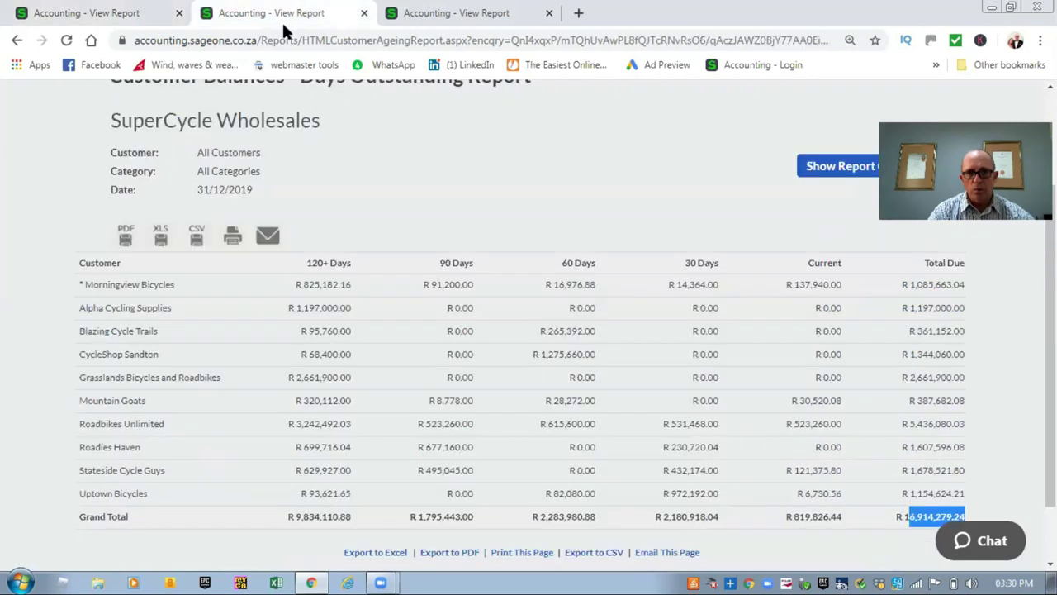
scroll(374, 202, up, 2)
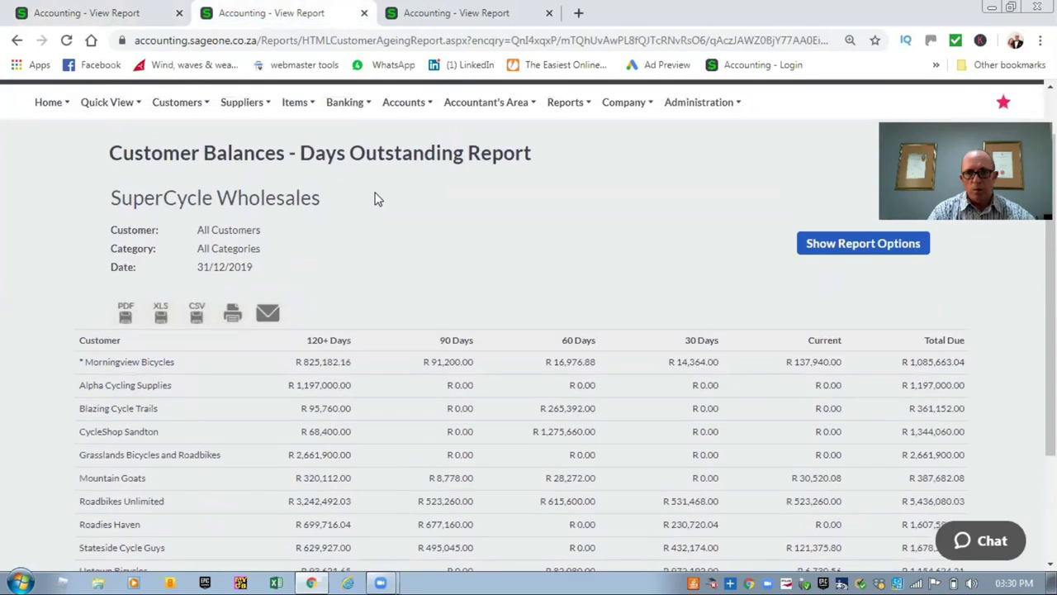
click(814, 244)
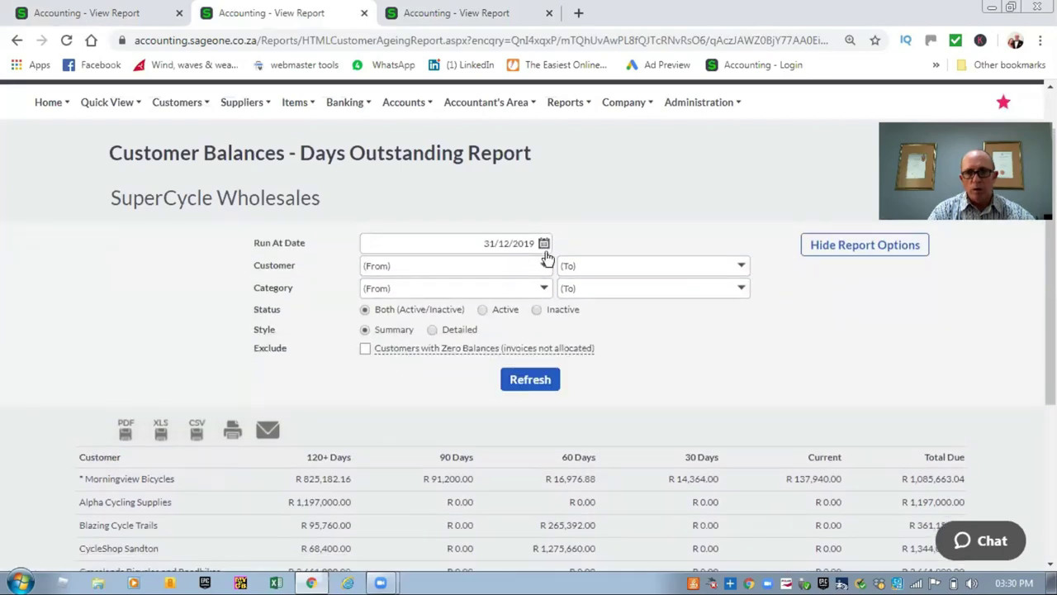
click(544, 244)
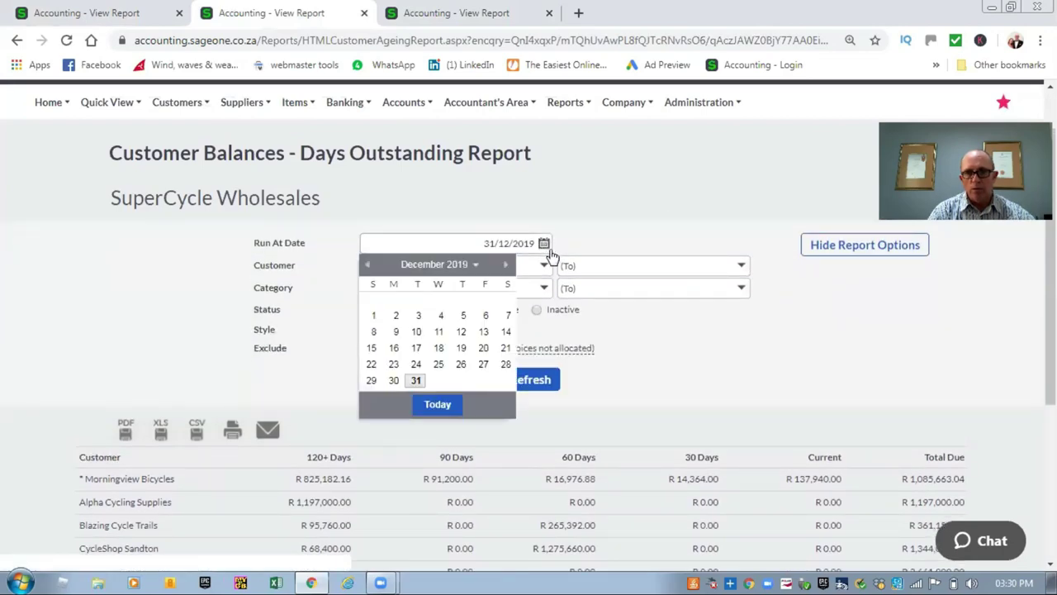
click(505, 265)
click(485, 365)
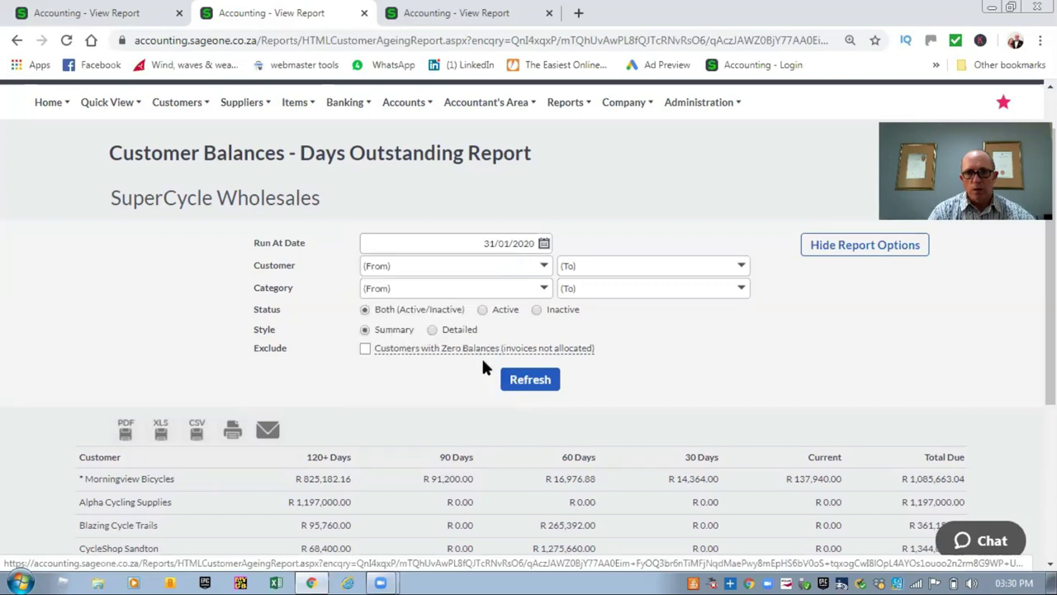
click(528, 381)
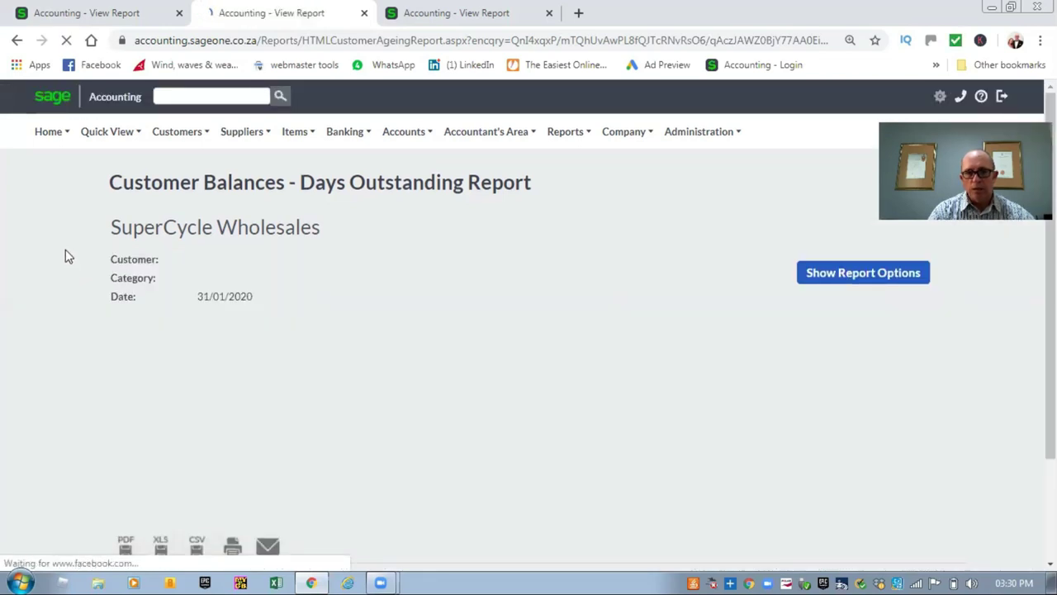
Step: Compare the customer report's grand total due with Trade Receivables on the 31/01/2020 Balance Sheet, and locate Trade Payables there
scroll(66, 249, down, 3)
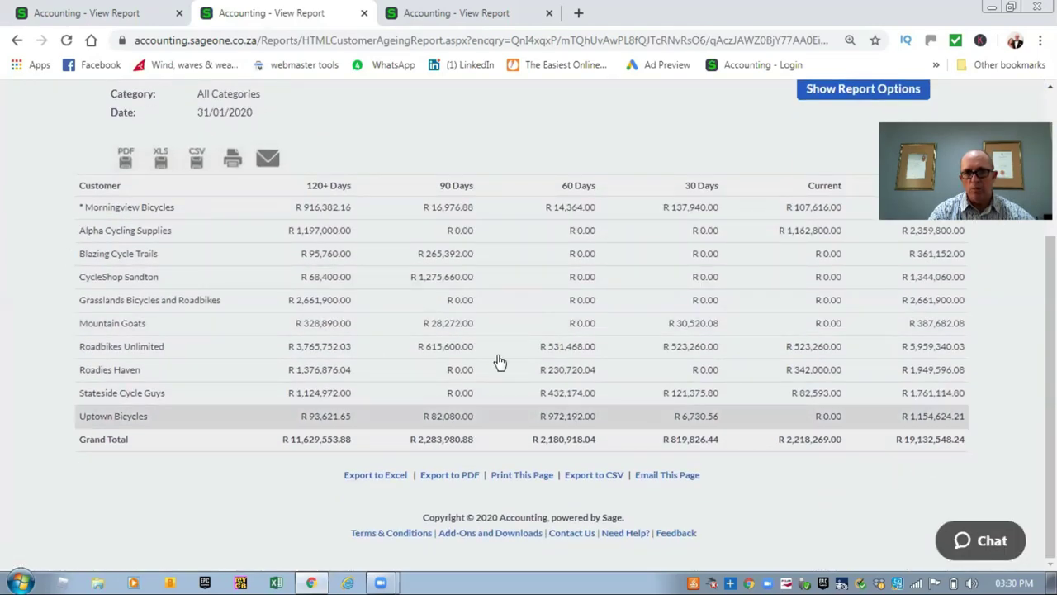
click(110, 13)
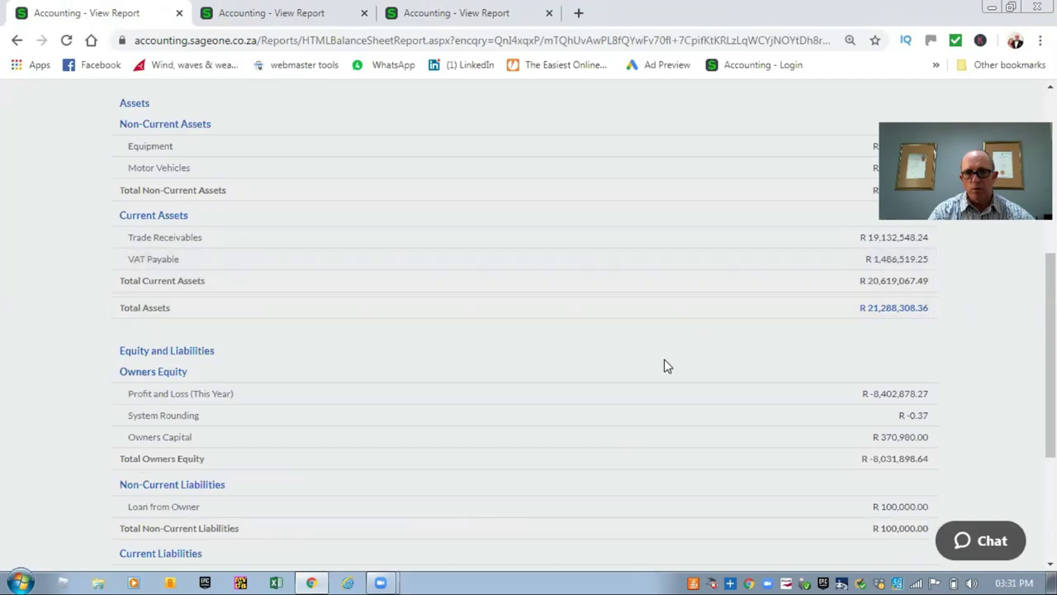
scroll(666, 364, down, 1)
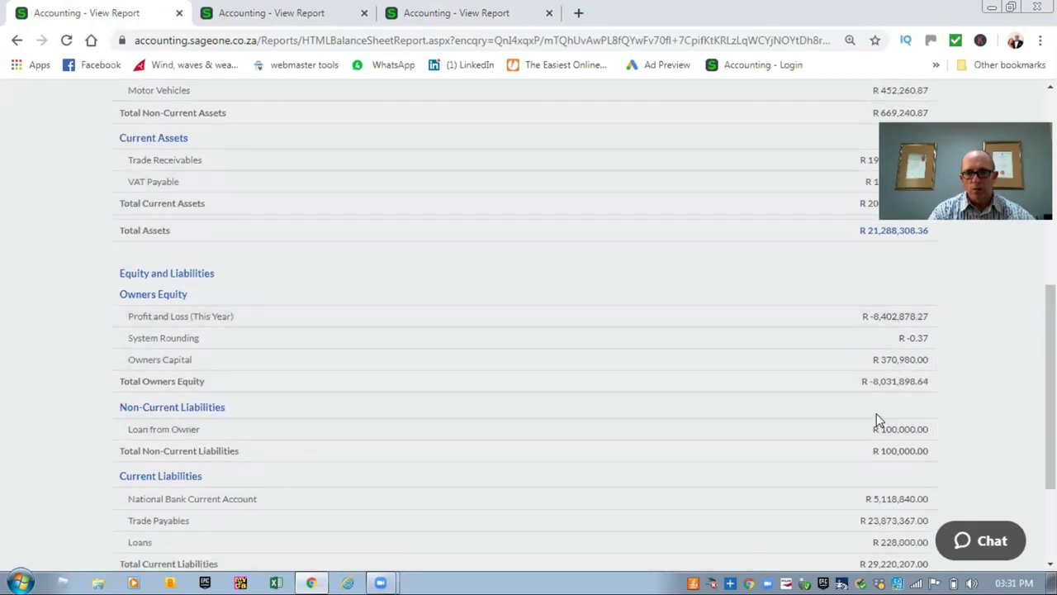
scroll(879, 420, down, 1)
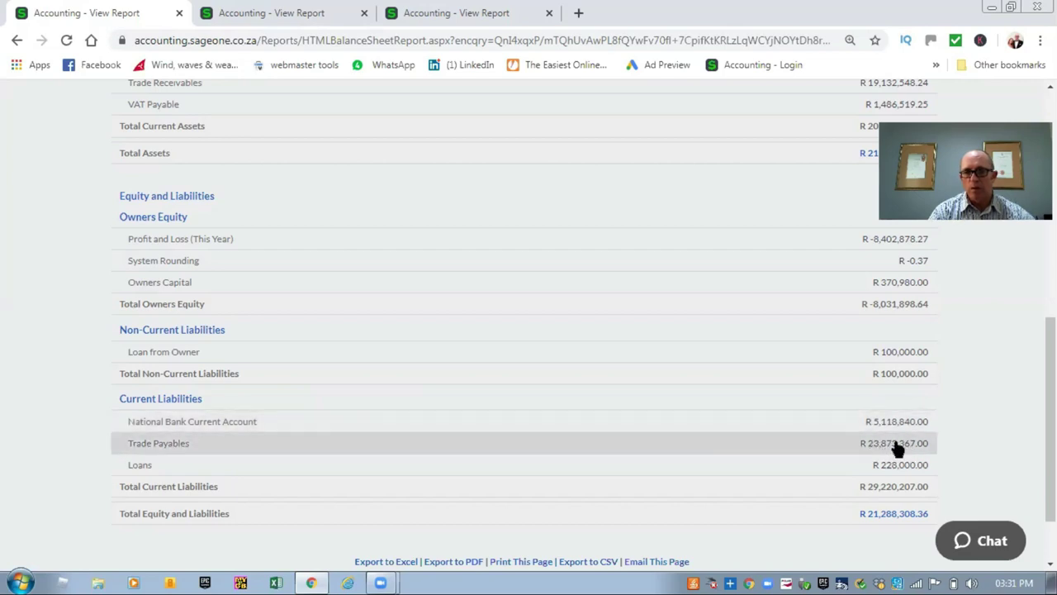
Step: Rerun the Supplier Balances - Days Outstanding report for all suppliers as at 31/01/2020
click(416, 19)
click(817, 158)
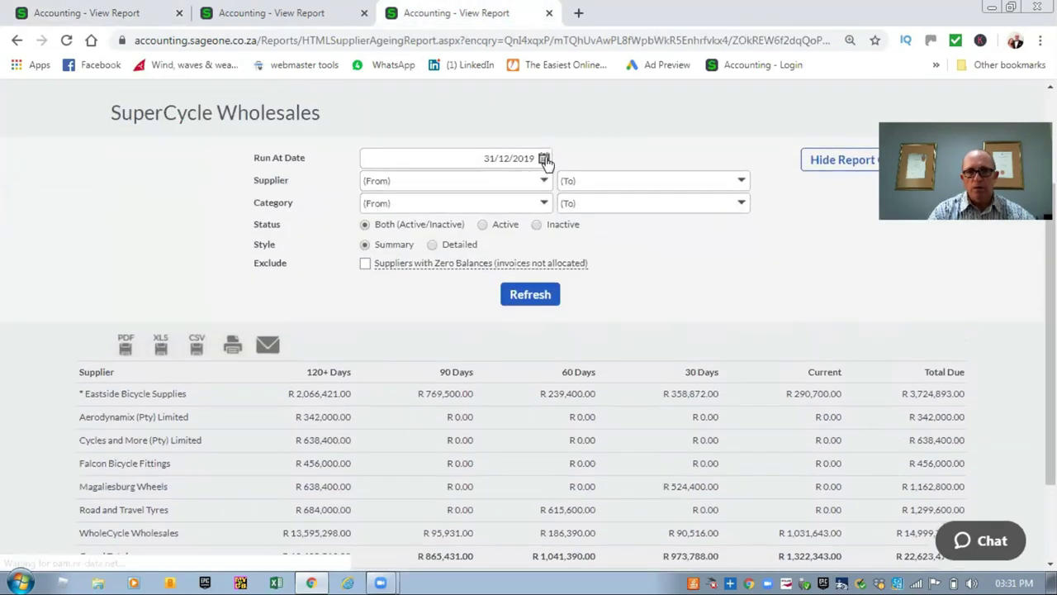
click(545, 159)
click(506, 180)
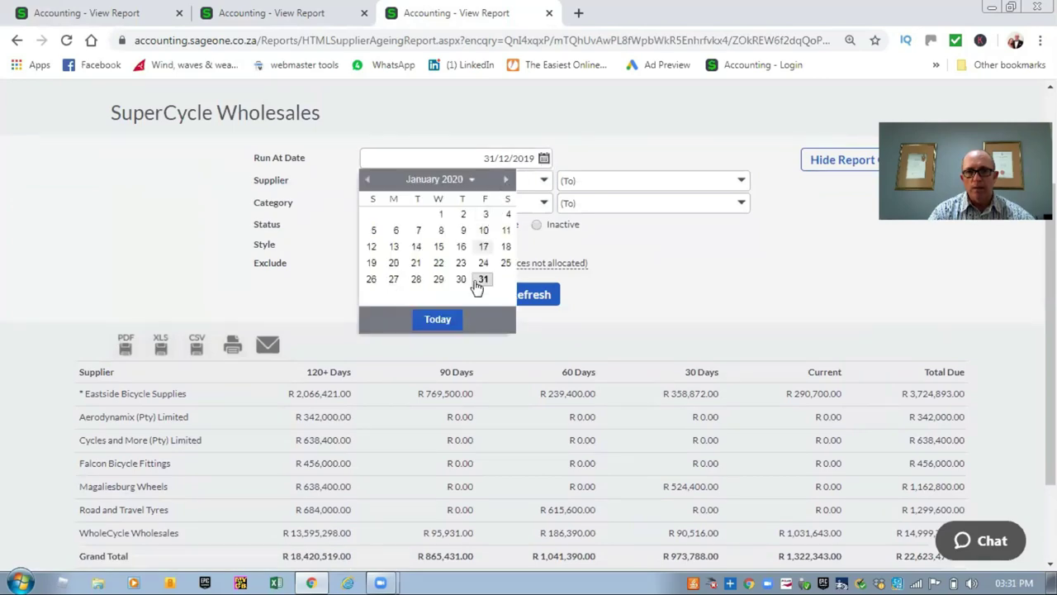
click(483, 281)
click(533, 295)
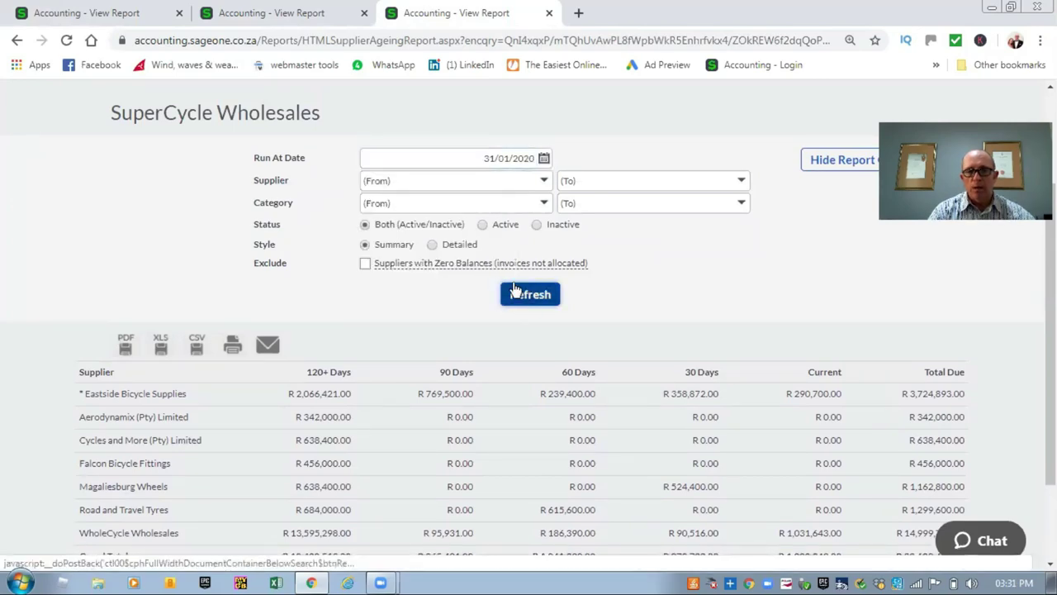
Step: Compare the grand total due on the supplier ageing report with Trade Payables on the 31/01/2020 Balance Sheet
scroll(264, 227, down, 3)
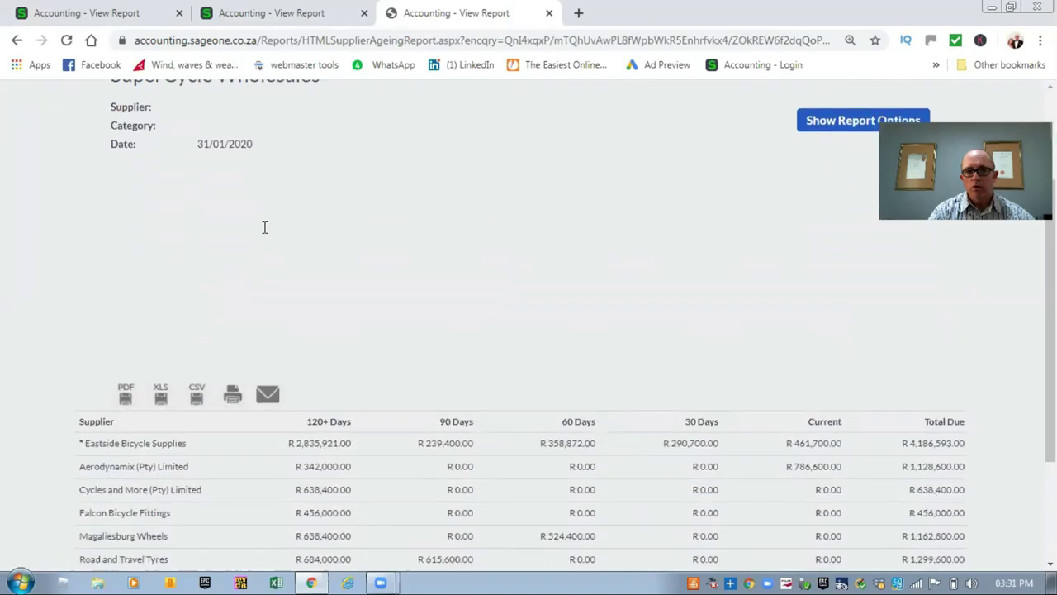
scroll(760, 383, down, 1)
scroll(878, 438, up, 3)
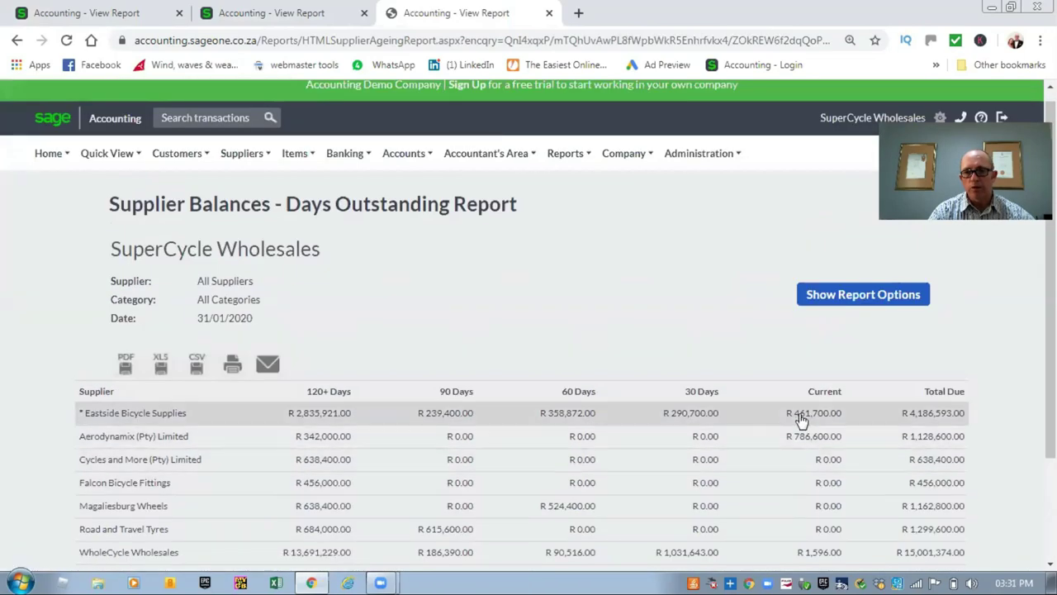
scroll(751, 405, down, 1)
scroll(751, 404, down, 1)
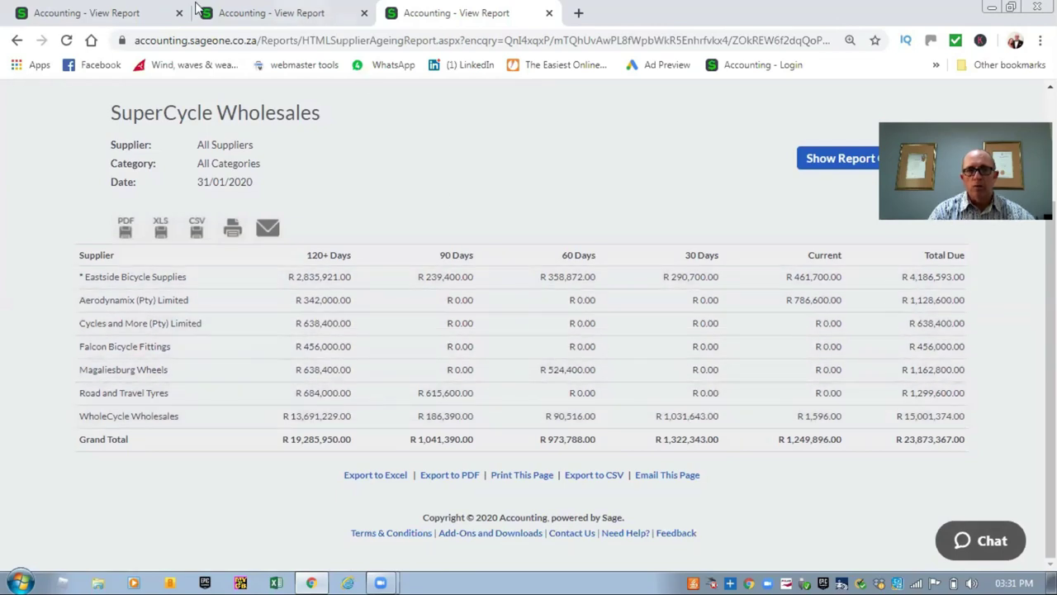
click(99, 14)
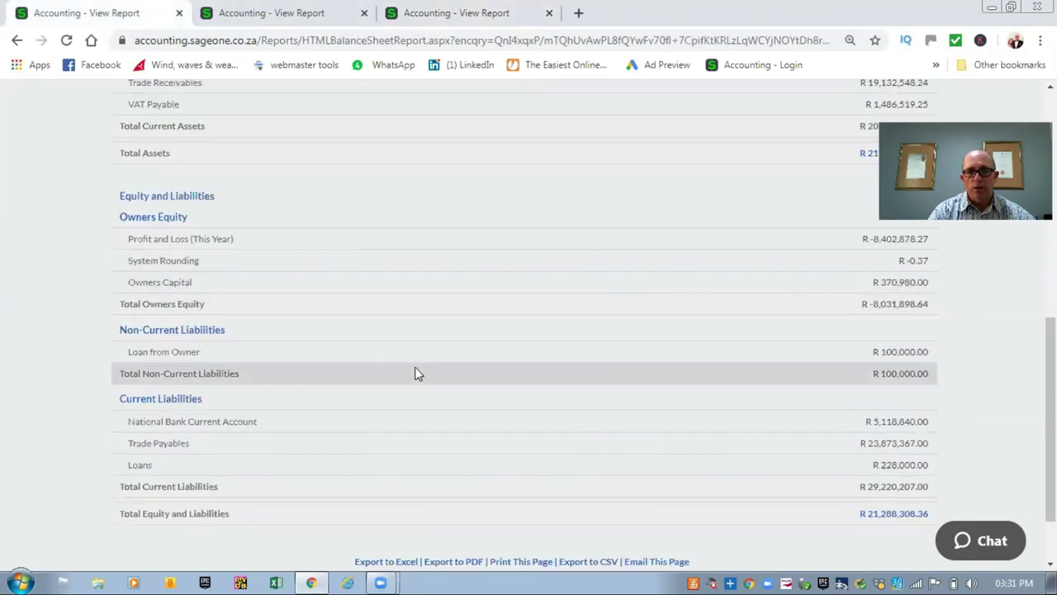
scroll(413, 363, down, 1)
scroll(454, 351, down, 2)
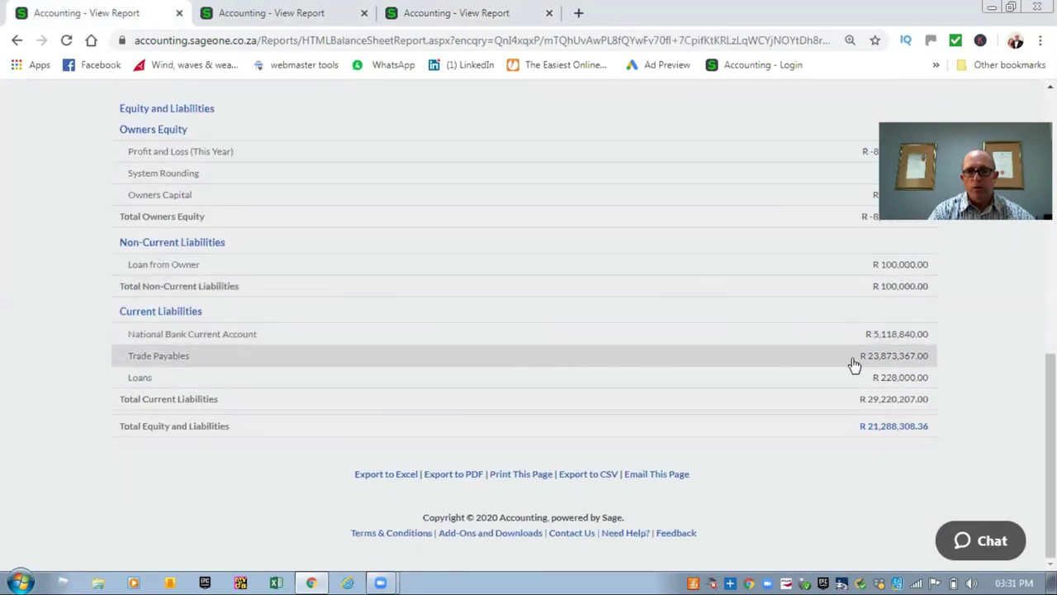
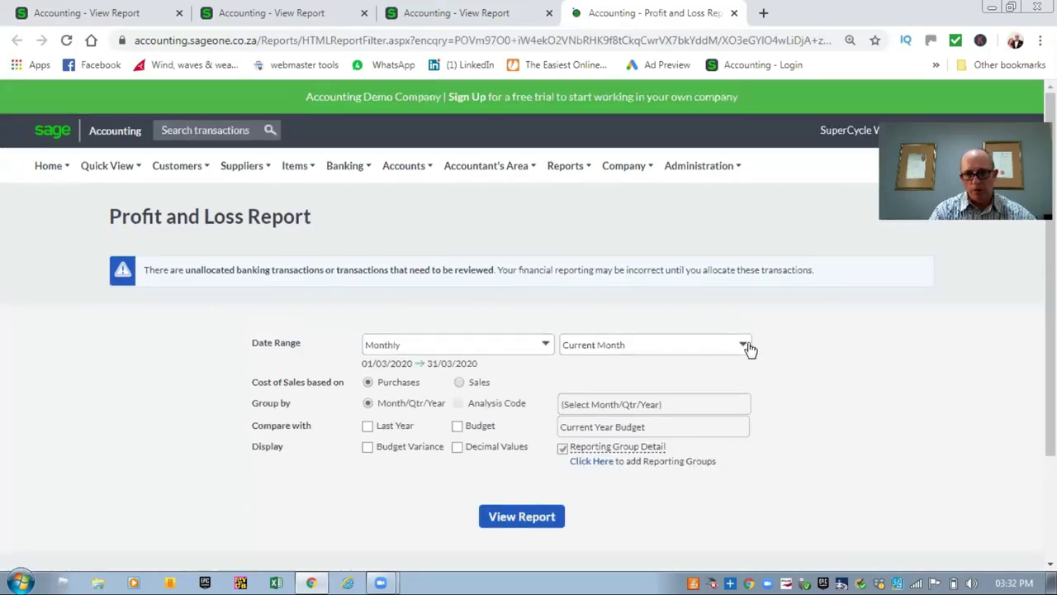
Step: Run the monthly Profit and Loss report for January 2020 and review its sales, cost of sales and gross profit
click(746, 346)
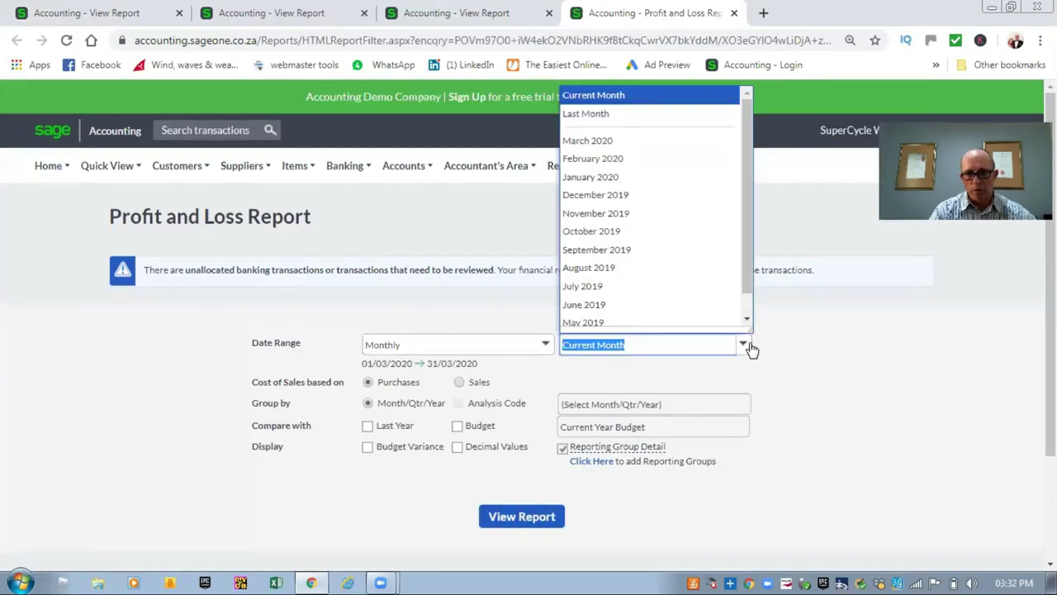
click(629, 177)
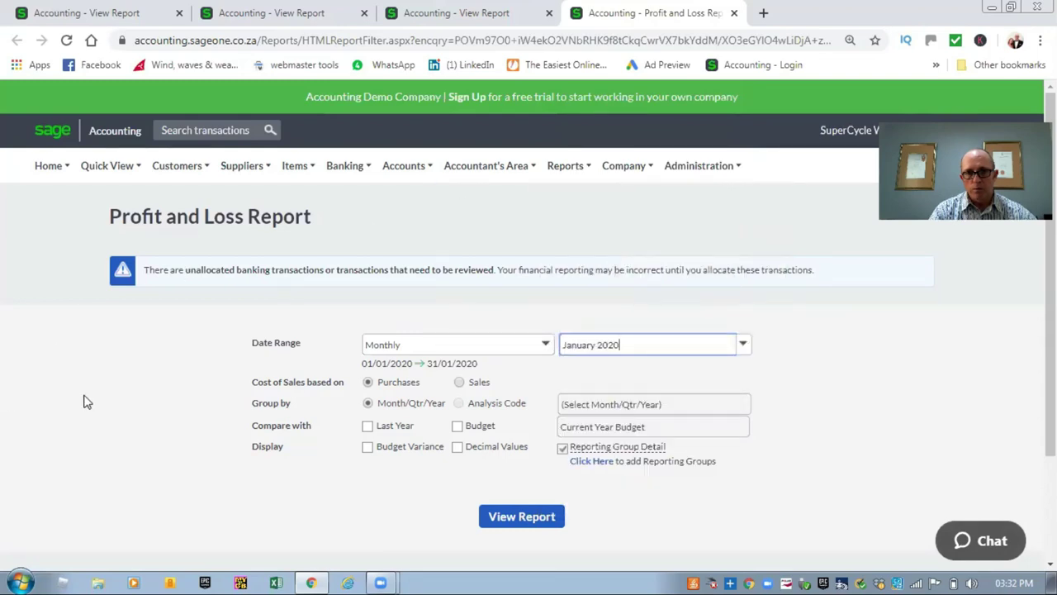
click(524, 524)
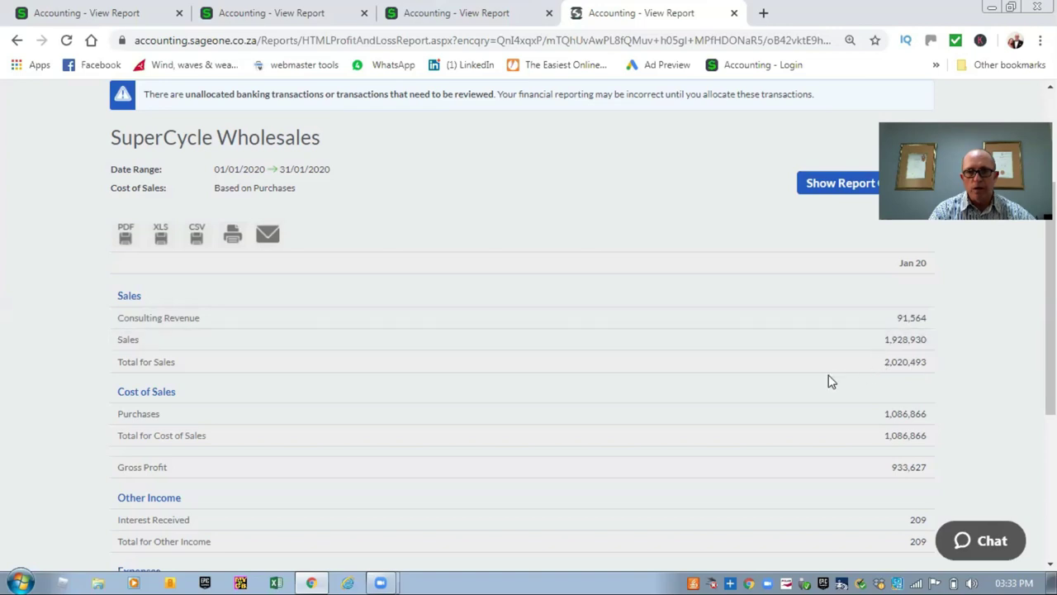
scroll(786, 395, down, 1)
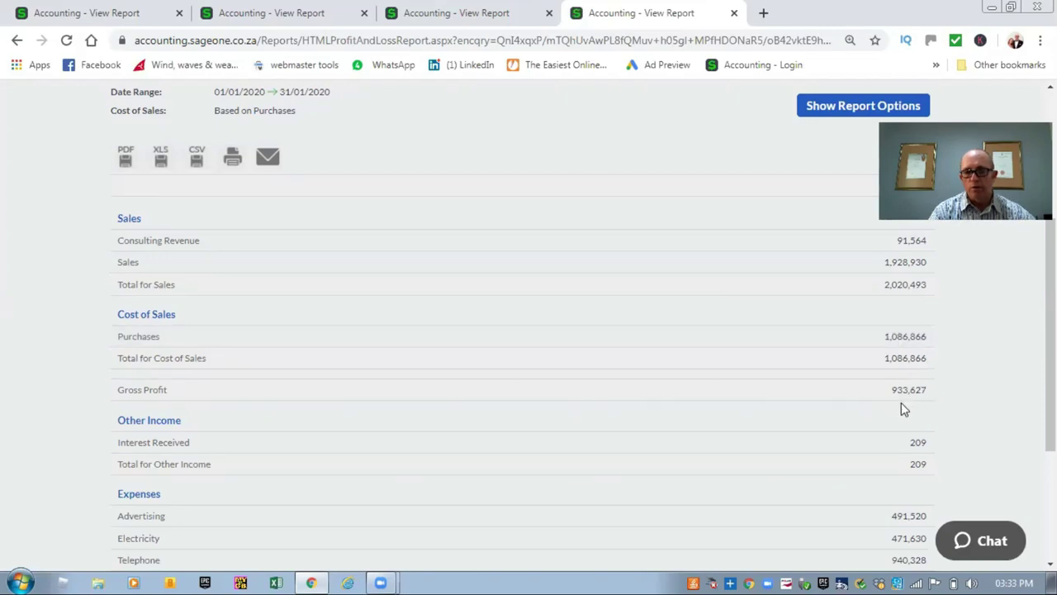
scroll(906, 407, up, 1)
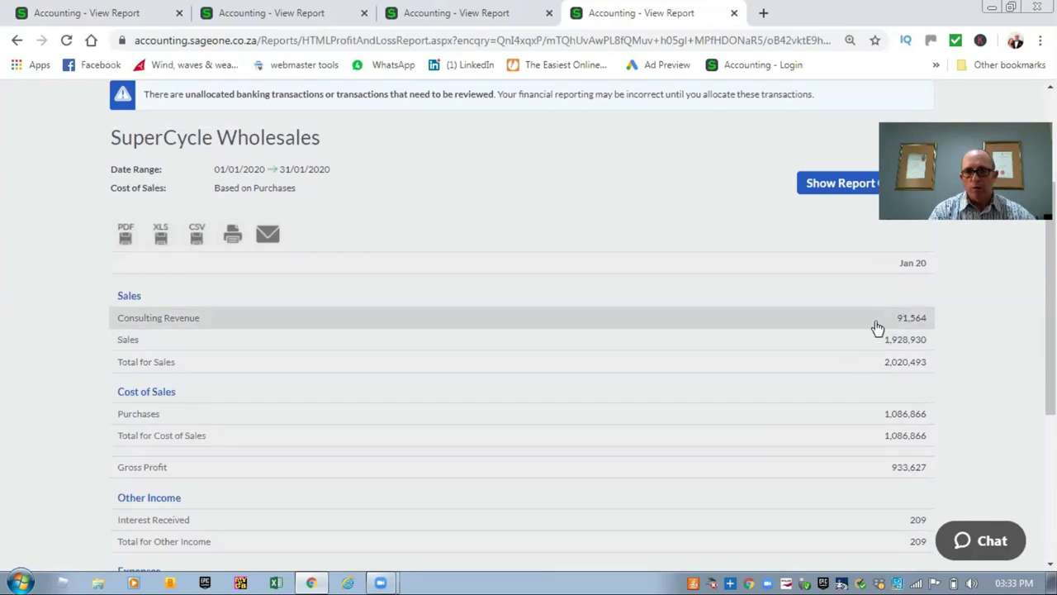
Step: Compare sales and purchases on the January 2020 Profit and Loss with the customer and supplier days outstanding reports at 31/01/2020
click(311, 24)
scroll(176, 289, up, 2)
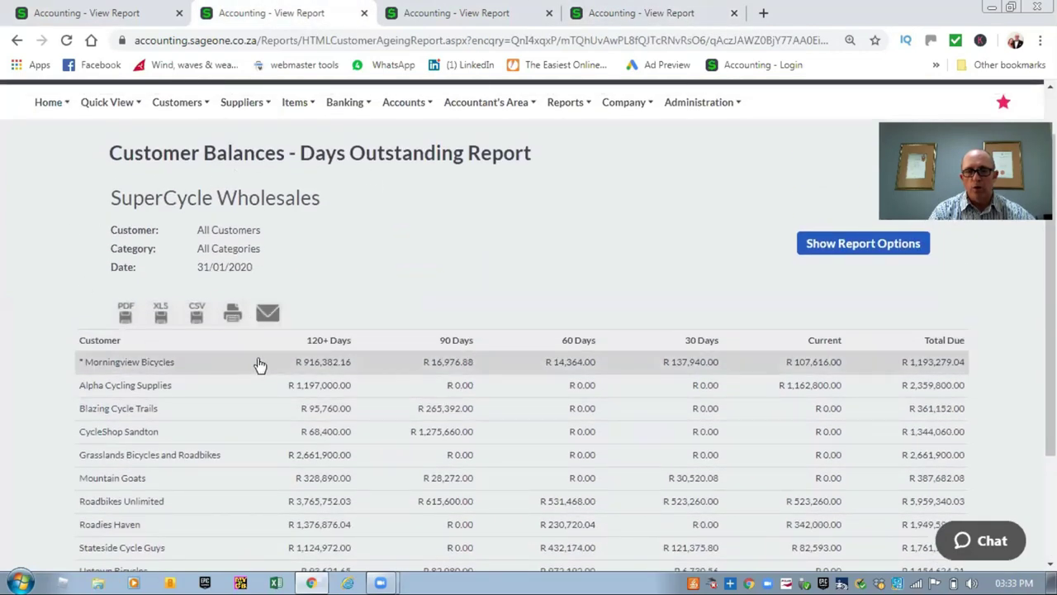
scroll(190, 332, down, 3)
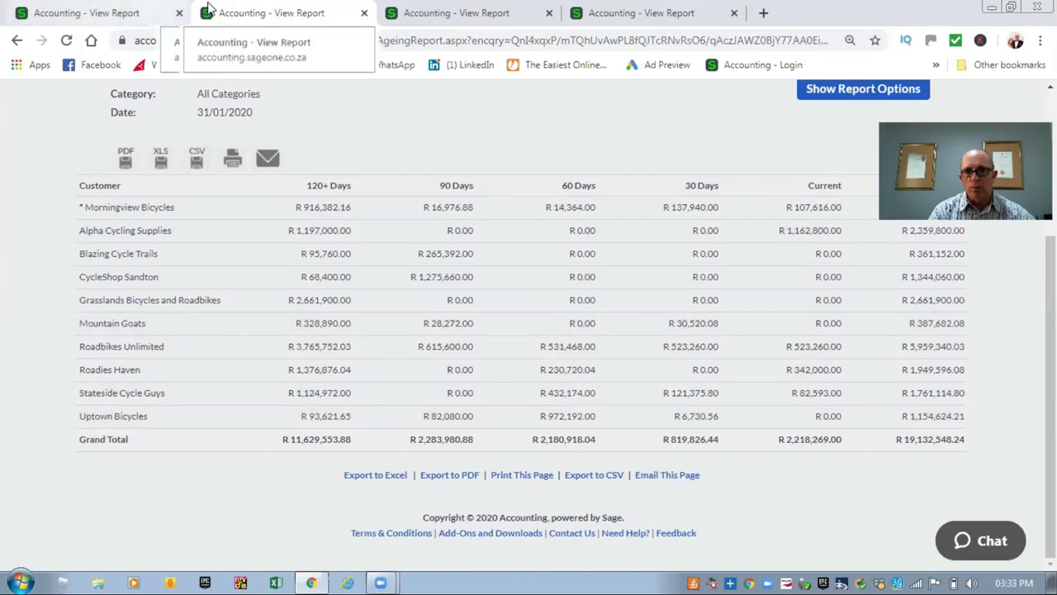
click(644, 12)
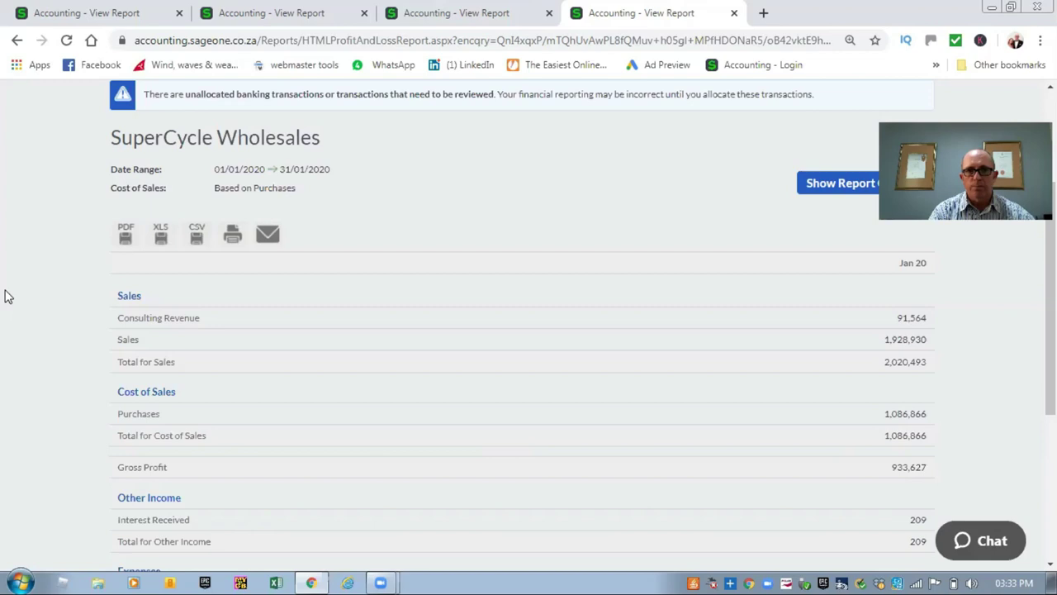
click(413, 25)
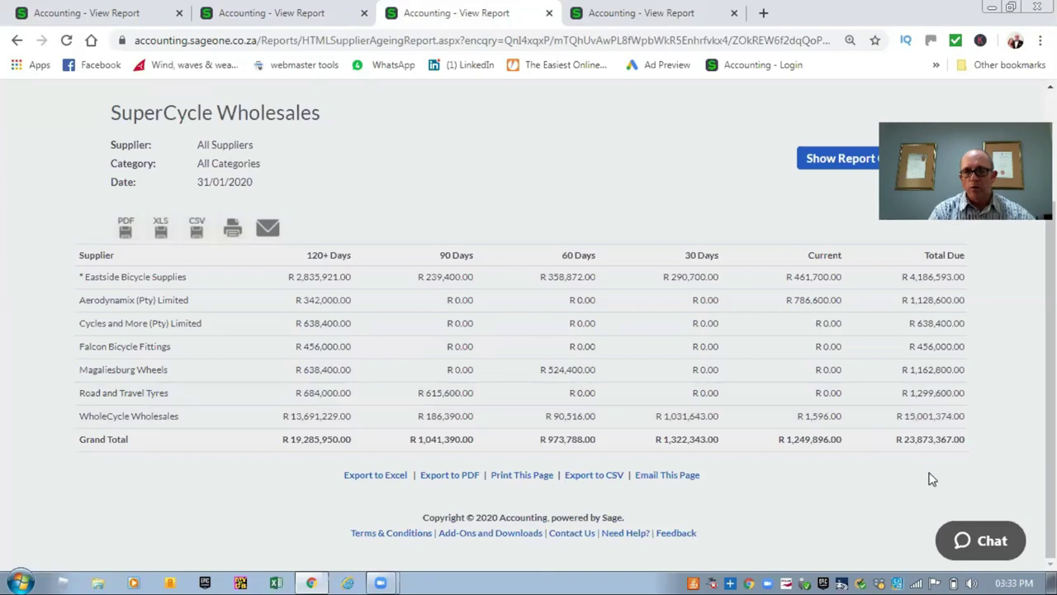
click(687, 23)
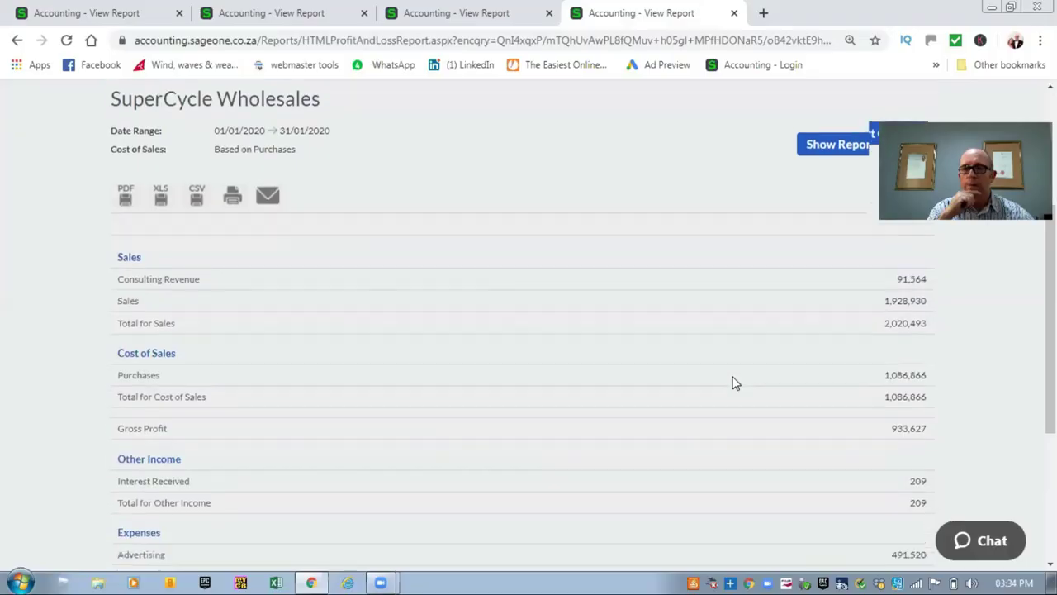
Step: Review the January 2020 expenses, inspect the account transactions behind Telephone, and return to the Profit and Loss report
scroll(784, 390, down, 1)
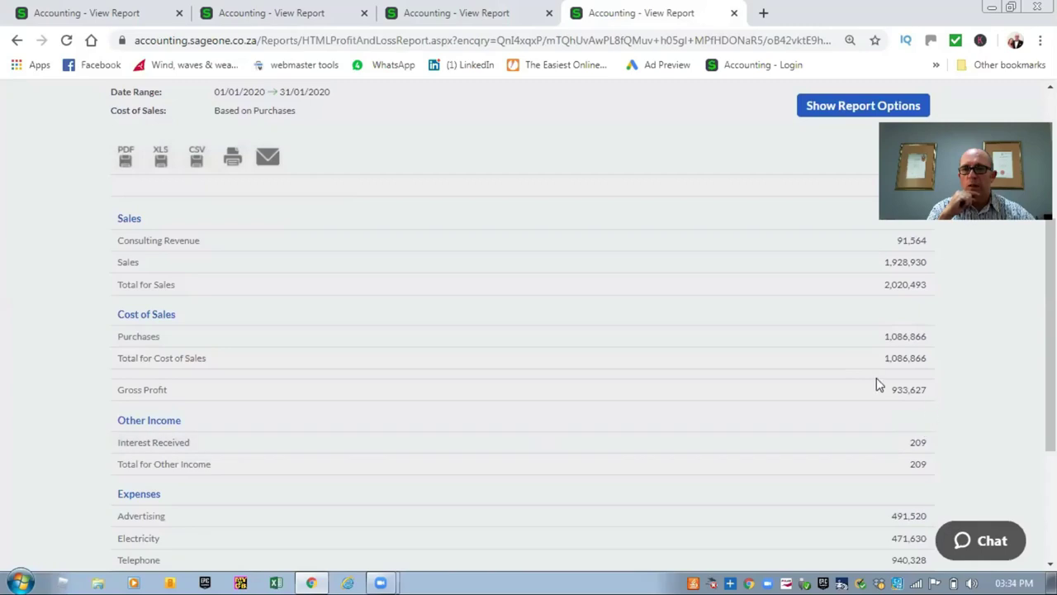
scroll(732, 376, down, 2)
scroll(732, 377, down, 1)
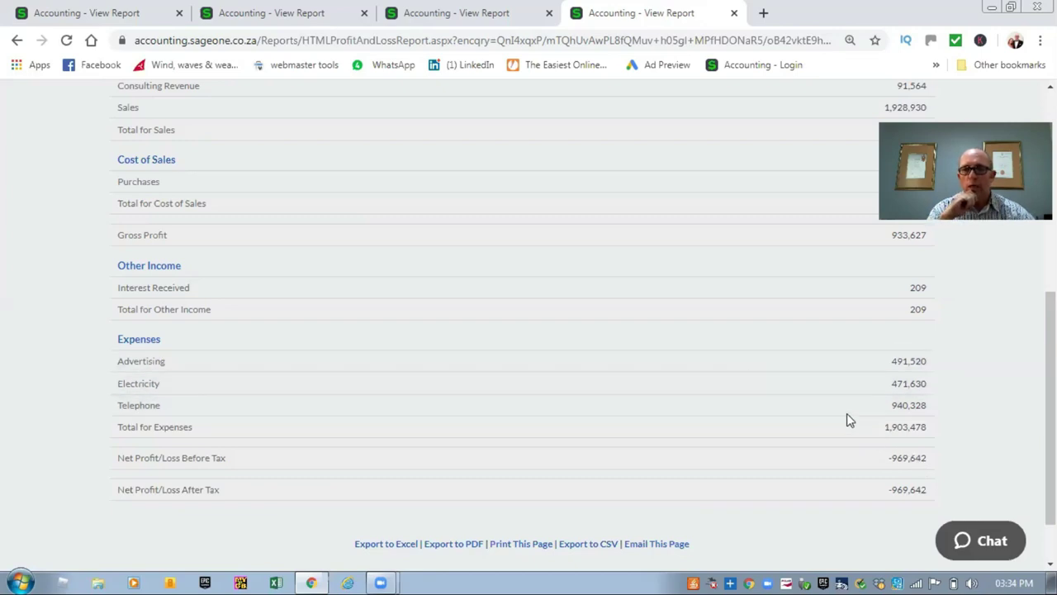
click(908, 407)
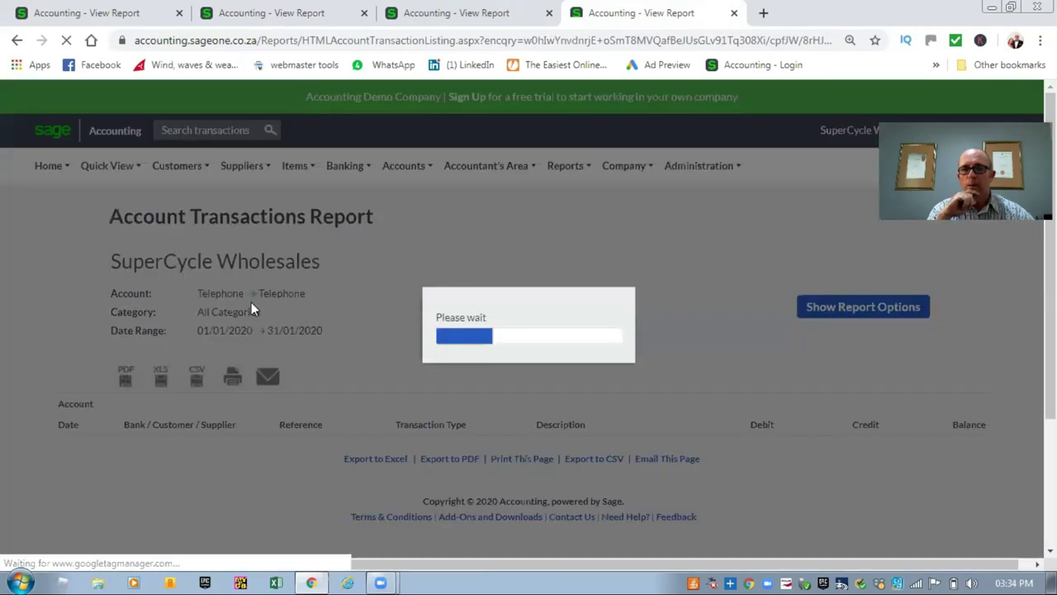
scroll(222, 300, down, 3)
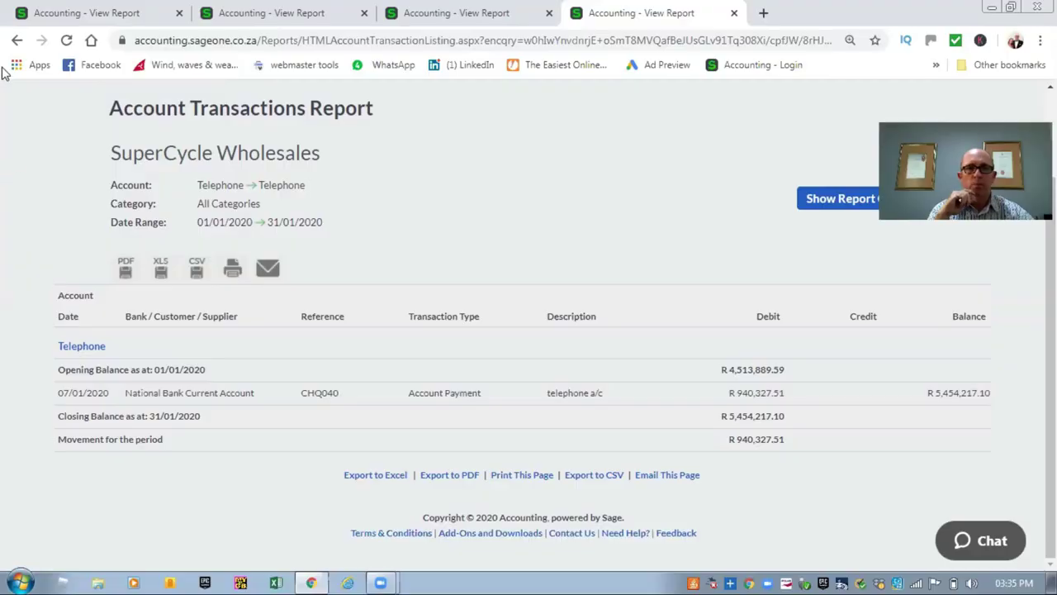
click(17, 40)
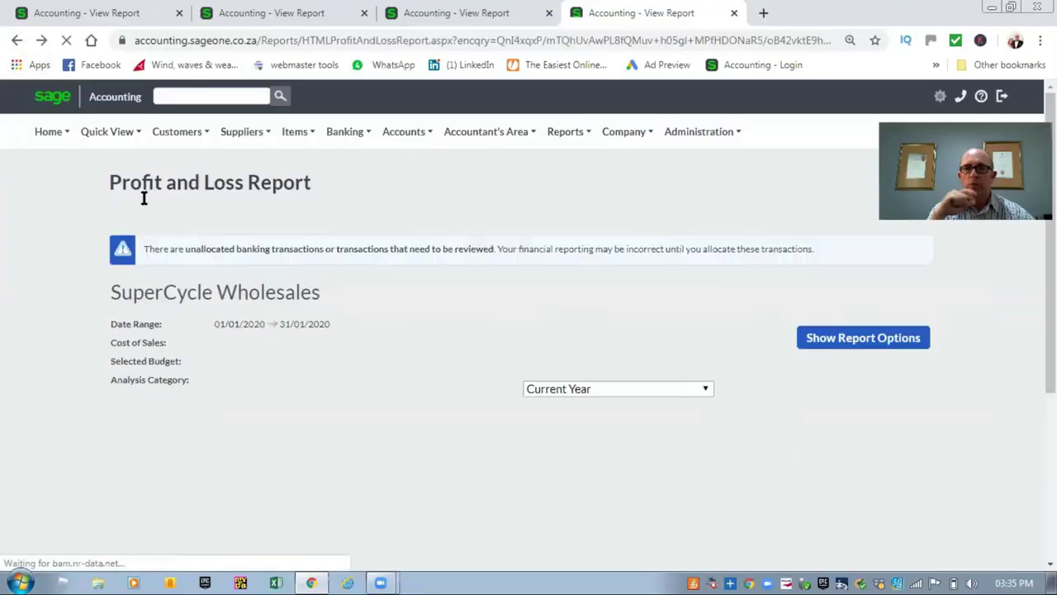
Step: Set the Profit and Loss report's date range to Yearly for 2020
click(871, 340)
scroll(742, 300, up, 3)
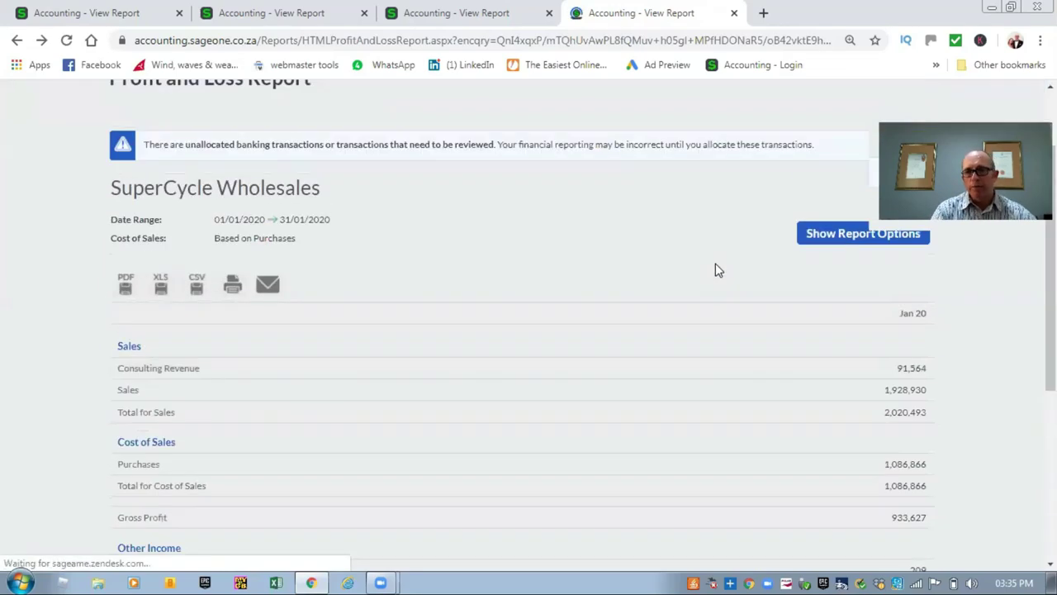
click(853, 362)
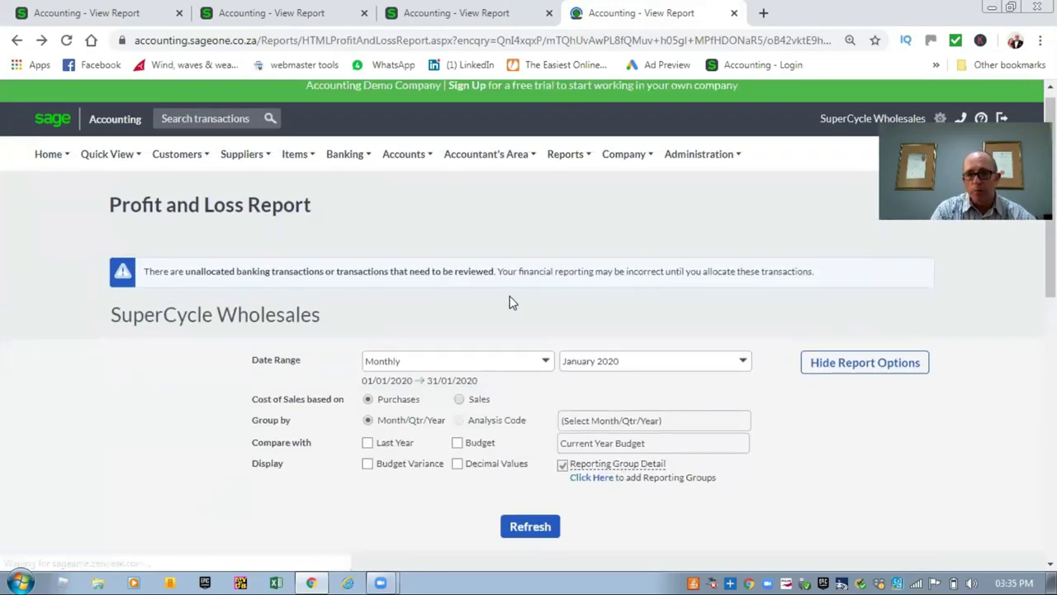
click(544, 363)
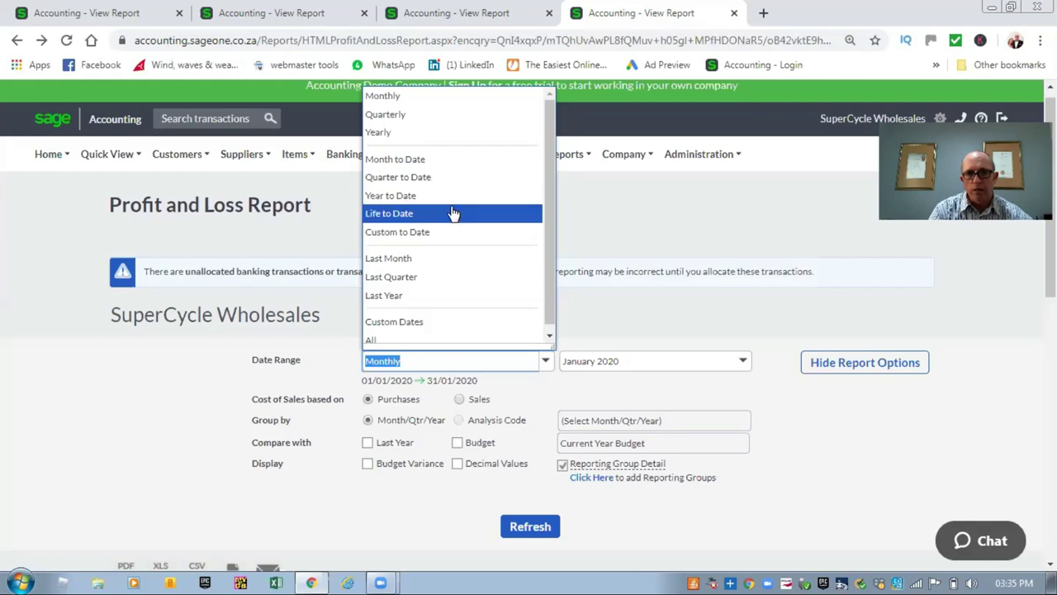
click(379, 134)
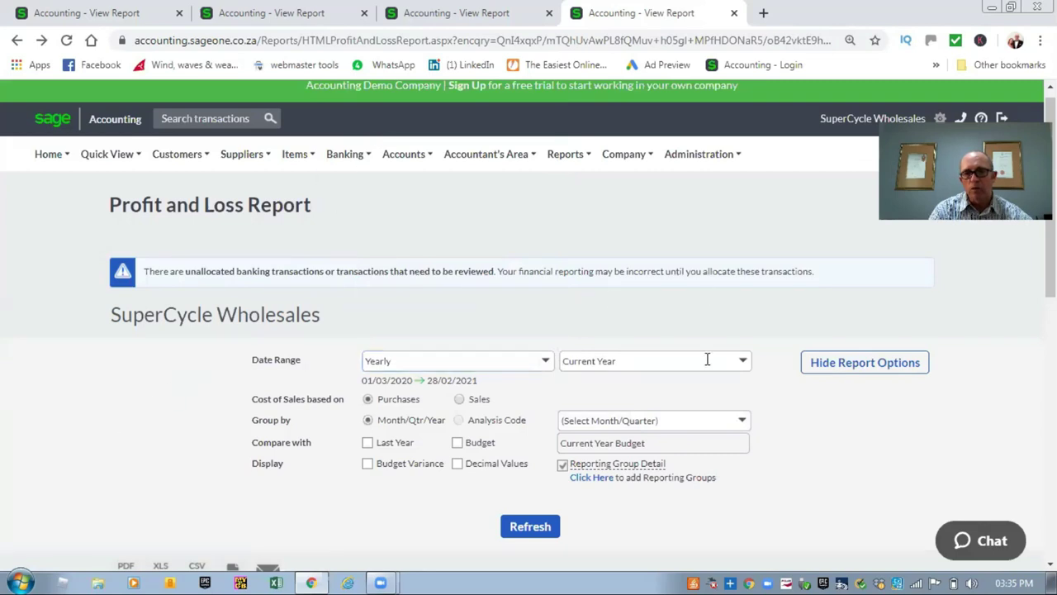
click(742, 361)
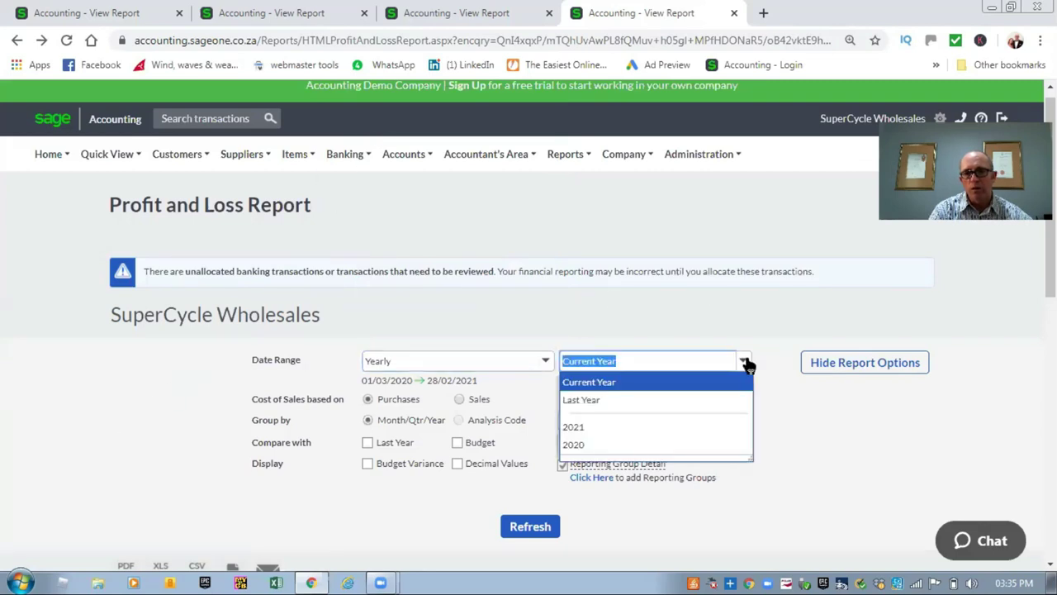
click(679, 446)
scroll(678, 252, down, 2)
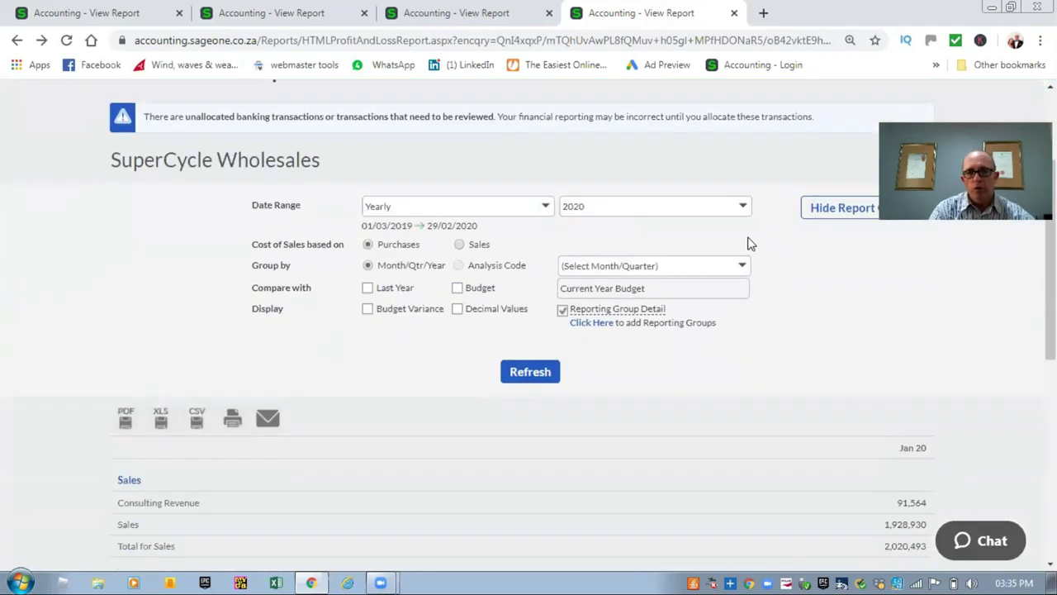
Step: Group the yearly Profit and Loss by quarter, rerun it and review the quarterly sales, cost of sales and expenses
click(742, 266)
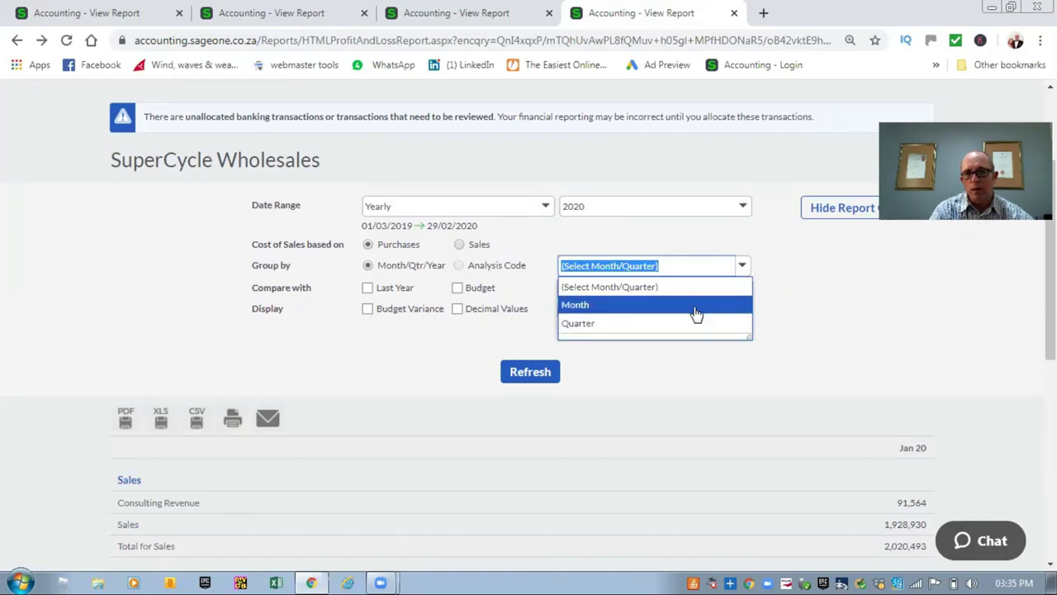
click(576, 324)
click(525, 375)
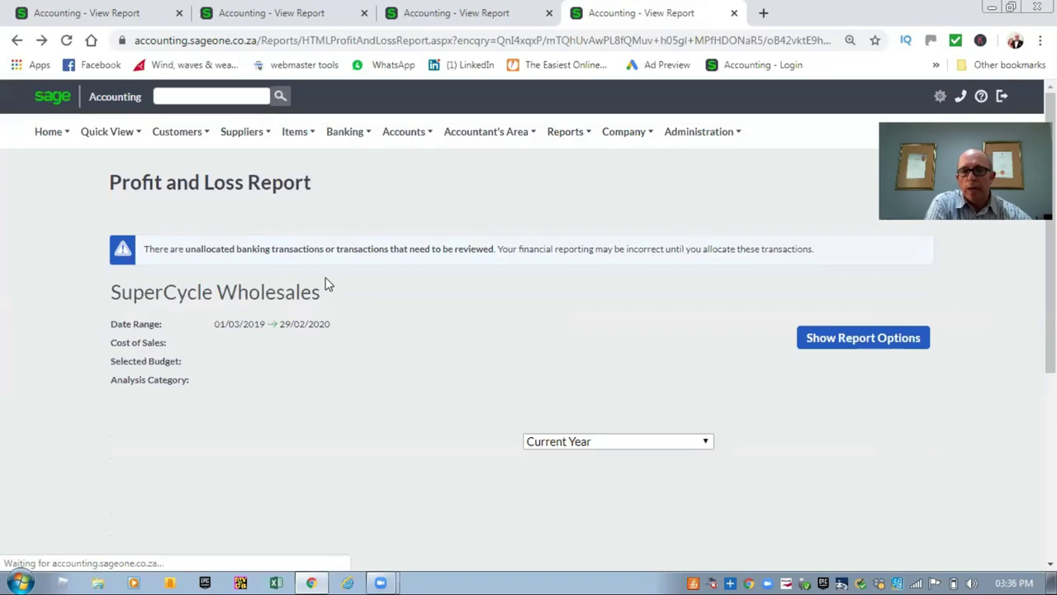
scroll(328, 282, down, 1)
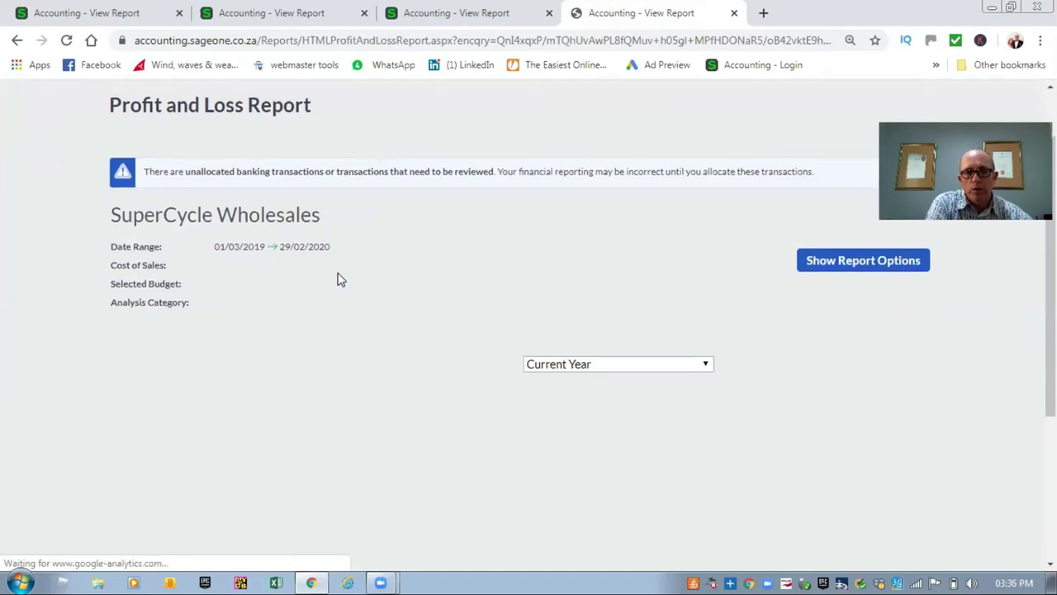
scroll(339, 274, down, 1)
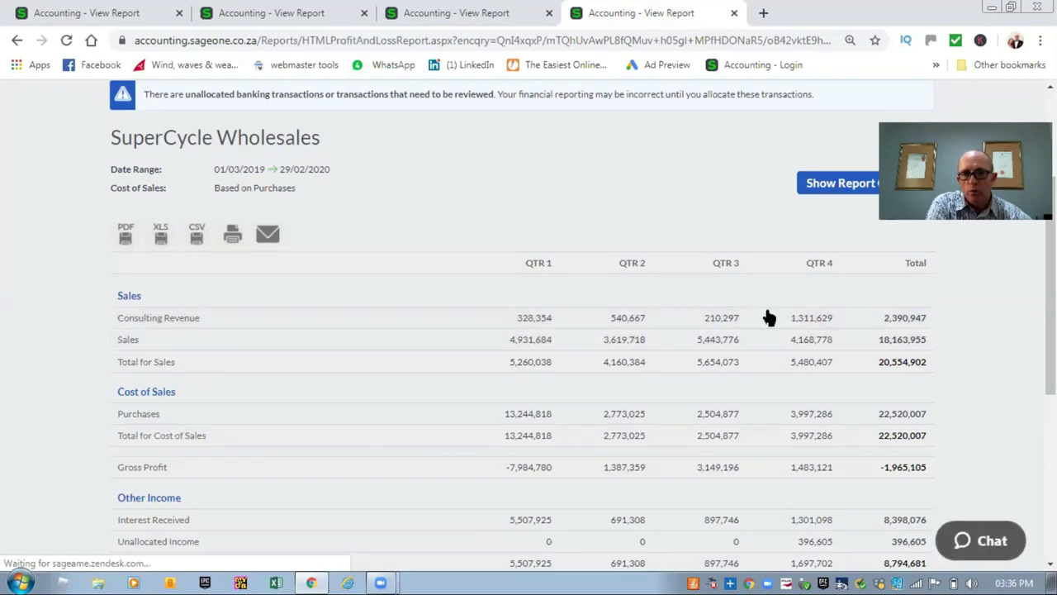
scroll(719, 343, down, 2)
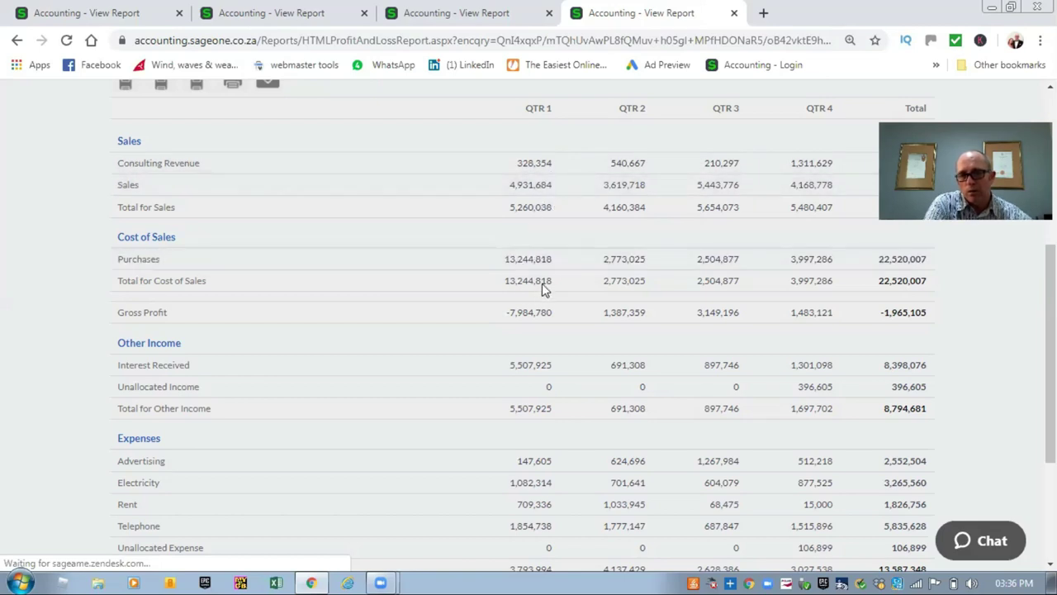
scroll(500, 278, down, 2)
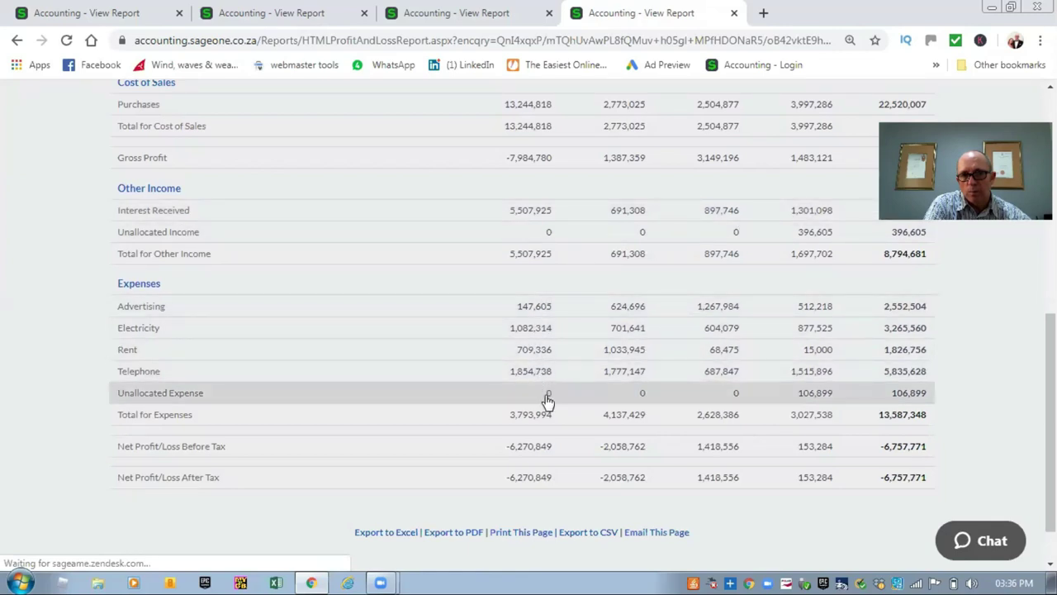
Step: Inspect the account transactions behind the first-quarter Electricity expense, and return to the Profit and Loss report
click(533, 328)
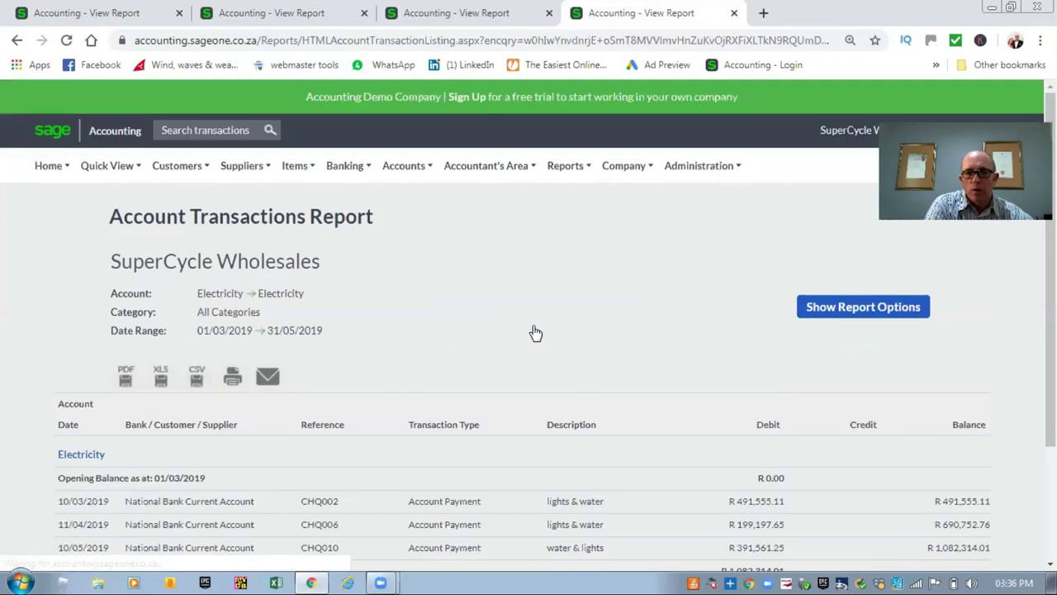
scroll(489, 365, down, 2)
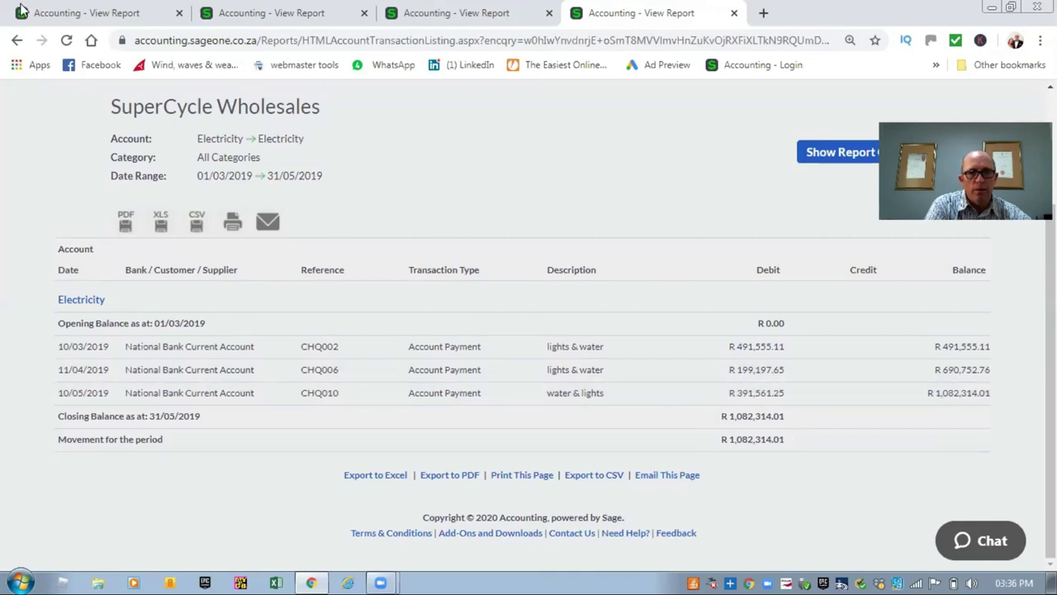
click(14, 39)
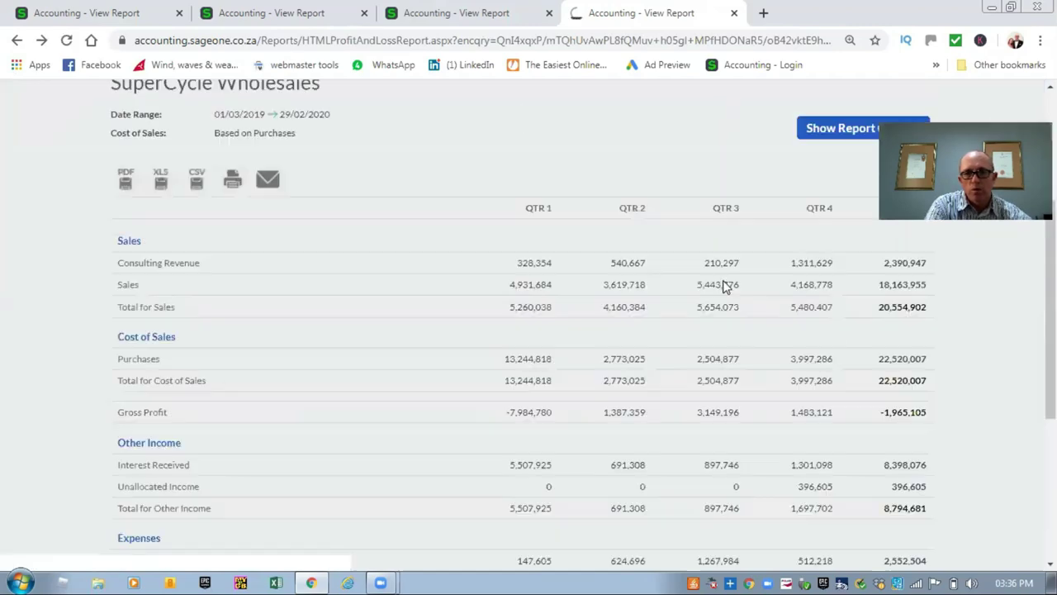
Step: Regroup the 2020 Profit and Loss report by month, rerun it and review the monthly expenses
scroll(754, 237, up, 2)
click(831, 284)
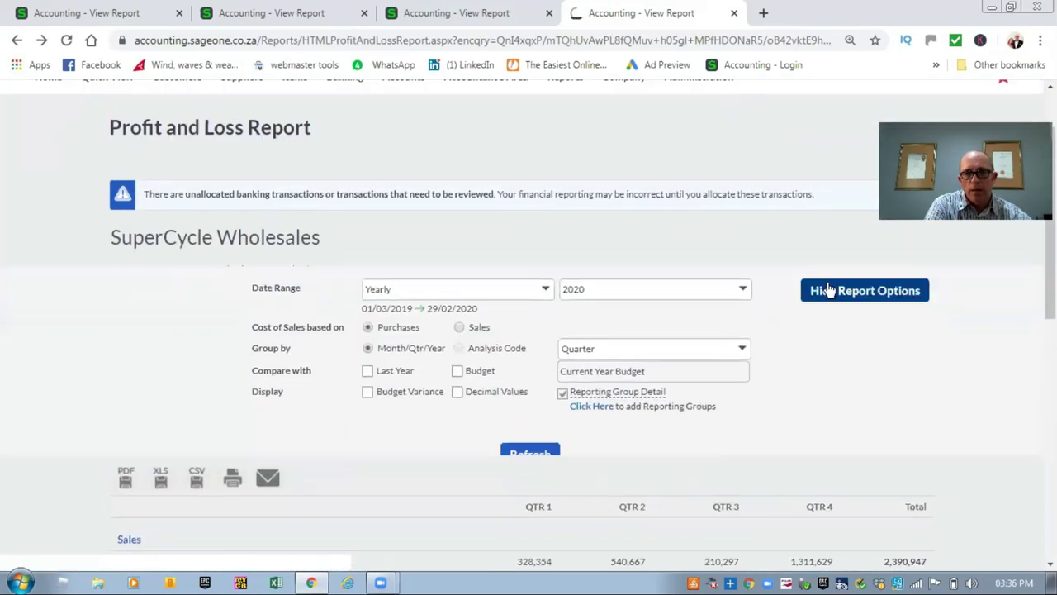
click(746, 344)
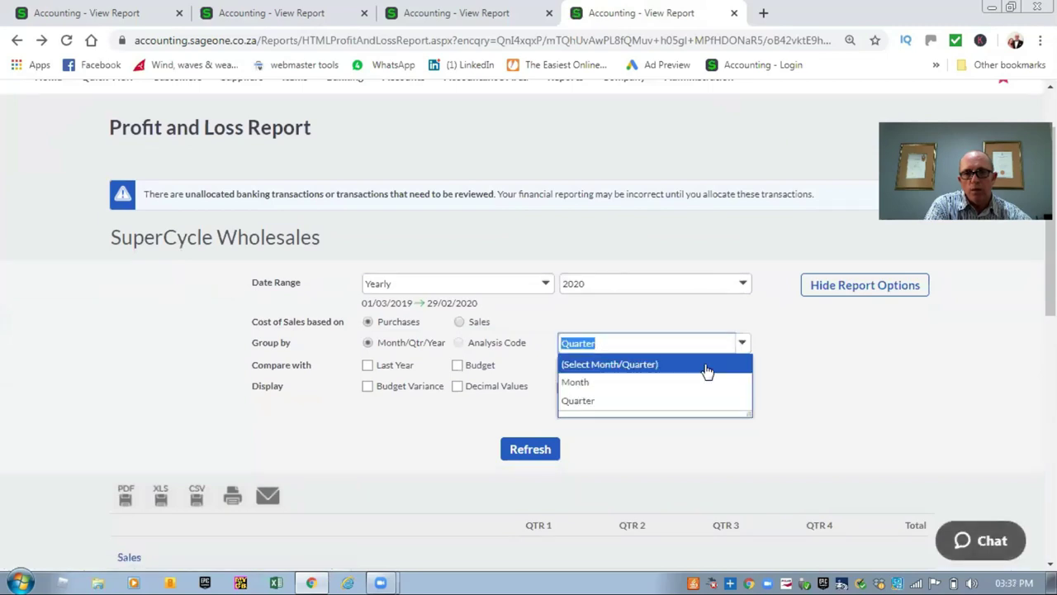
click(691, 382)
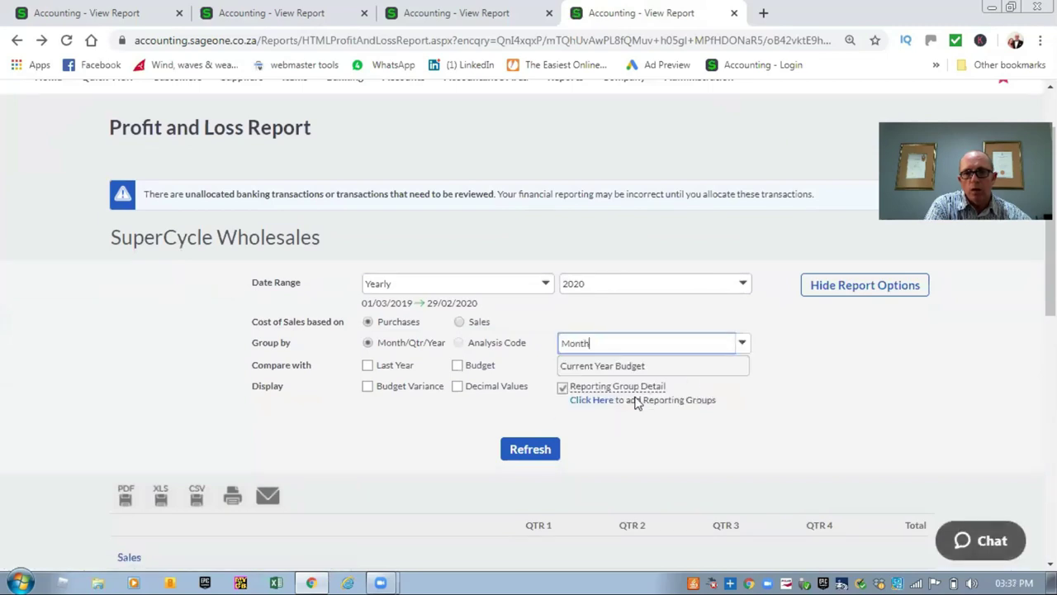
click(516, 459)
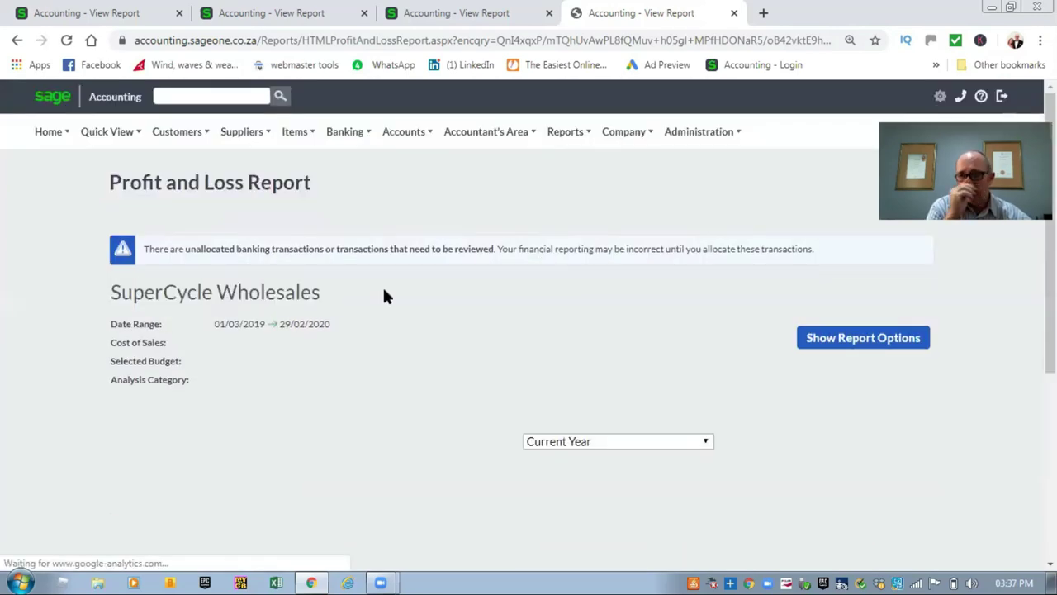
scroll(252, 339, down, 3)
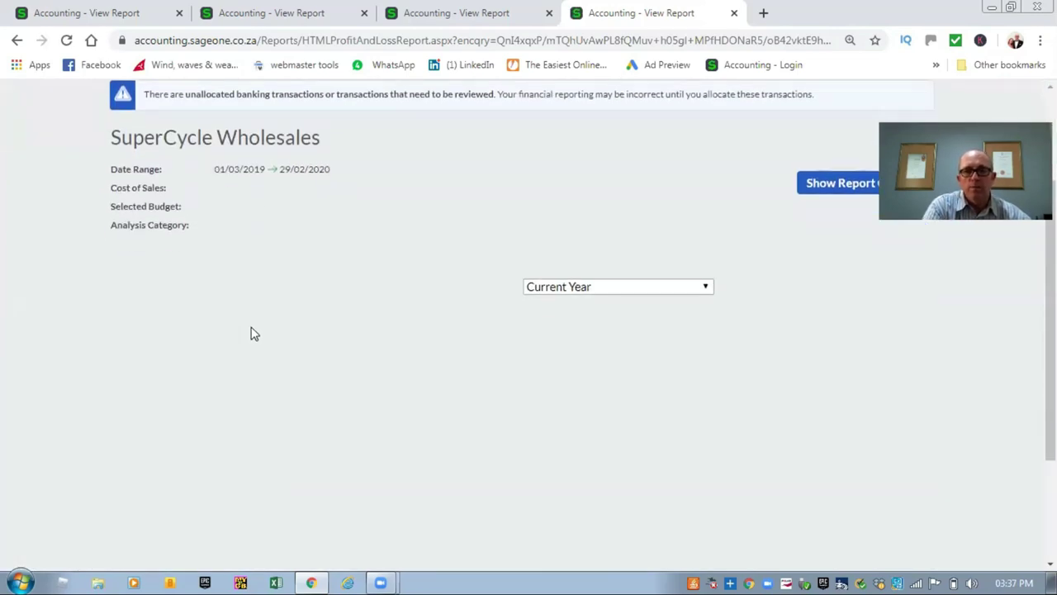
scroll(252, 331, down, 3)
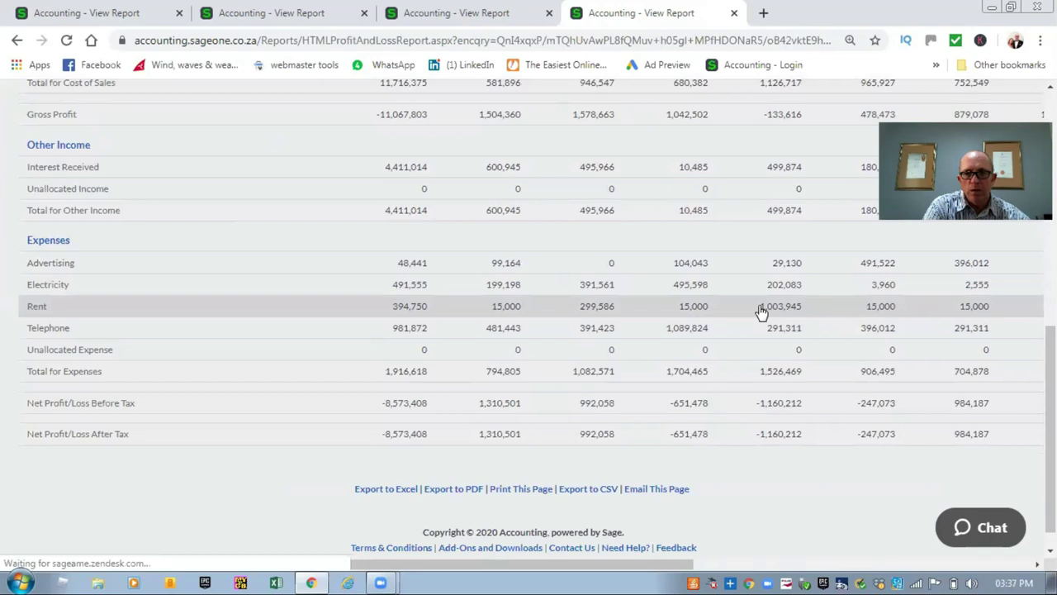
Step: Inspect the account transactions behind the June 2019 Telephone expense
click(687, 329)
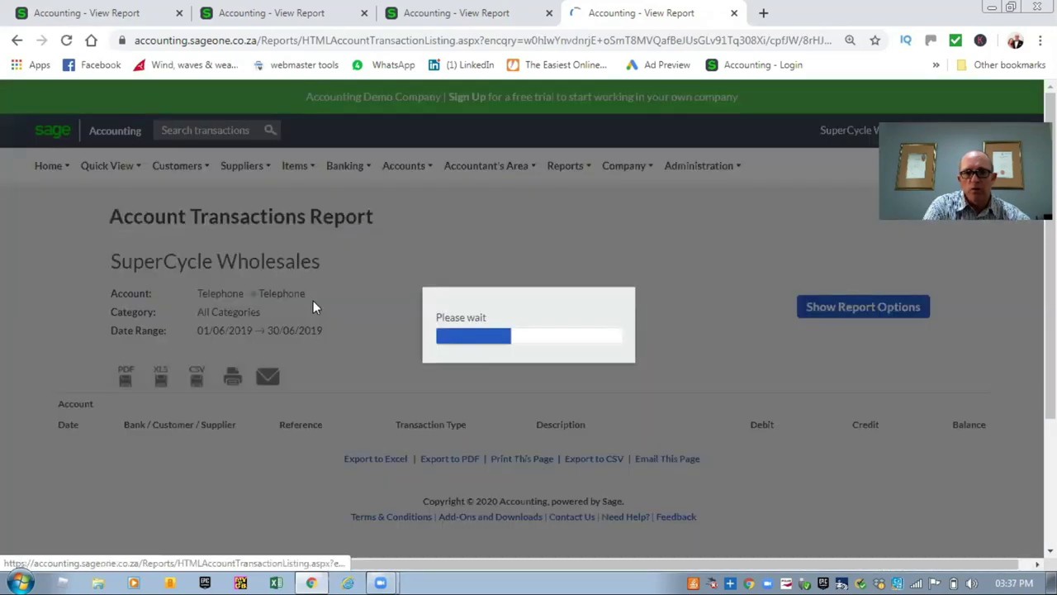
scroll(316, 281, down, 2)
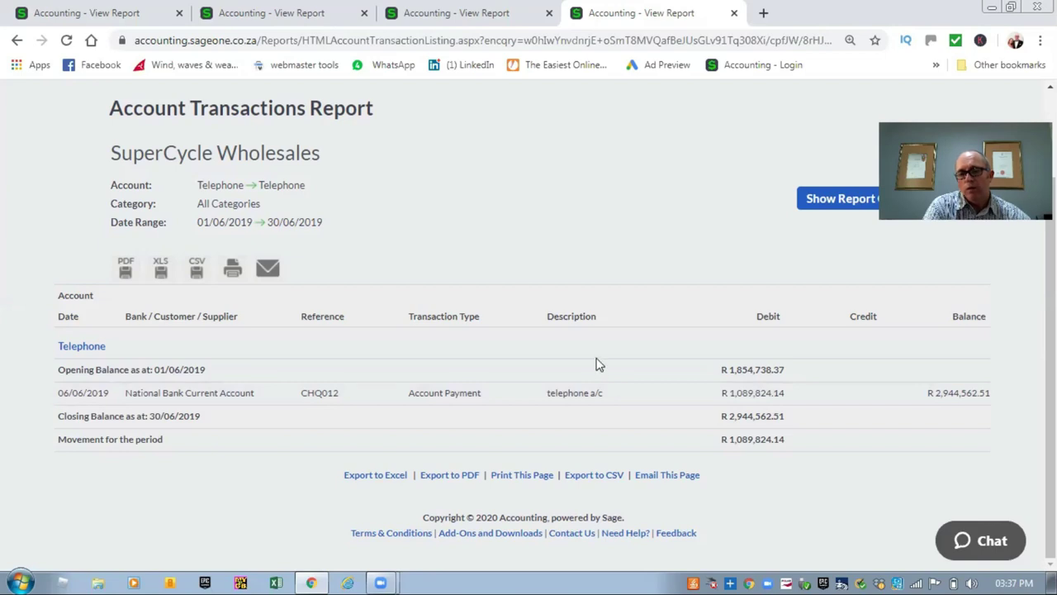
Step: Open the Banking transactions page in a new browser tab, switch to it and browse the new transactions
scroll(594, 356, up, 3)
mouse_move(355, 166)
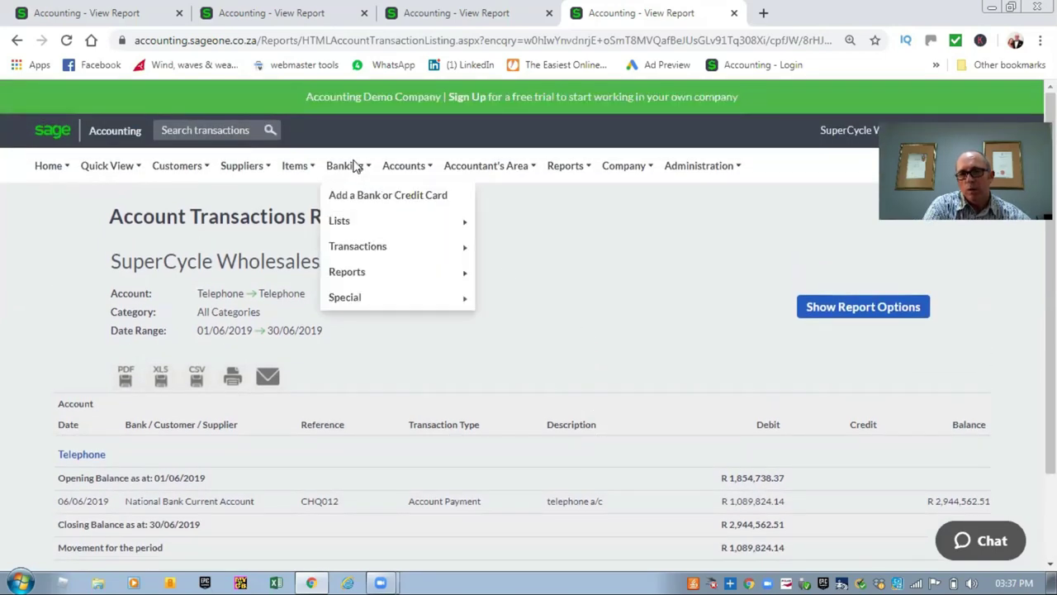
mouse_move(394, 245)
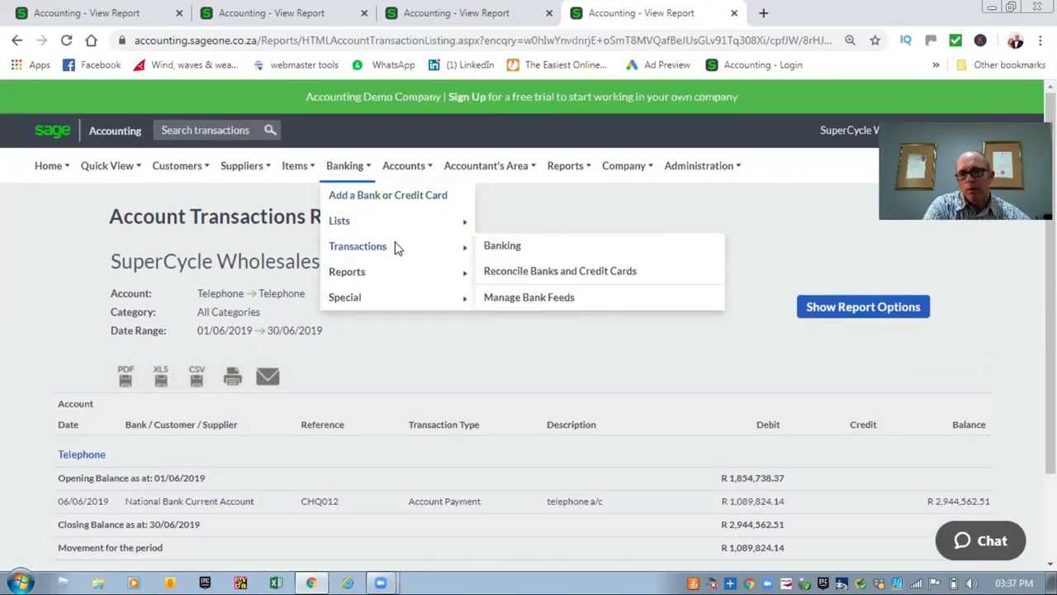
right_click(493, 247)
click(526, 254)
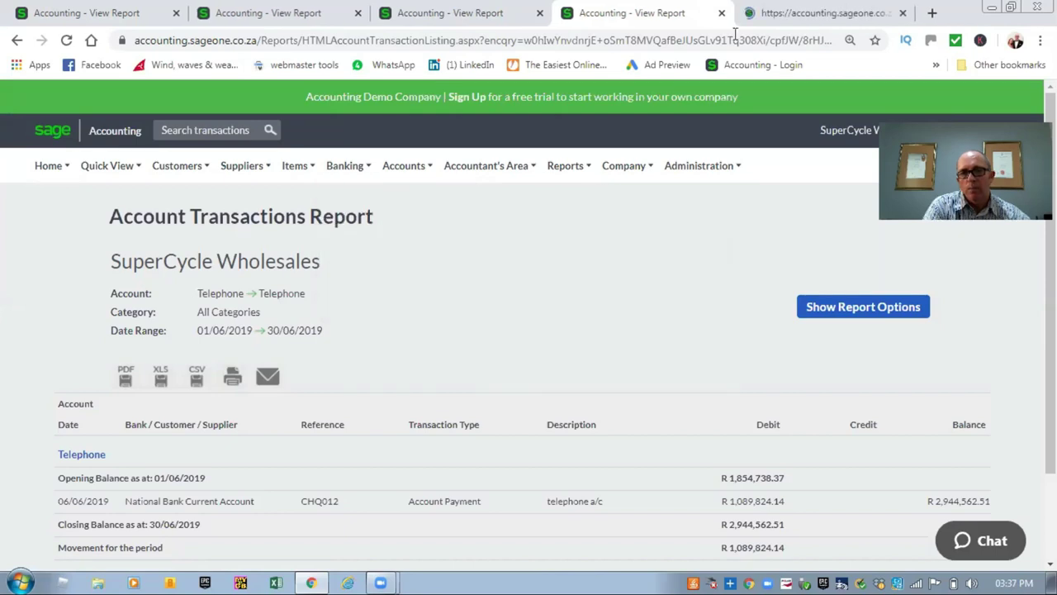
click(797, 14)
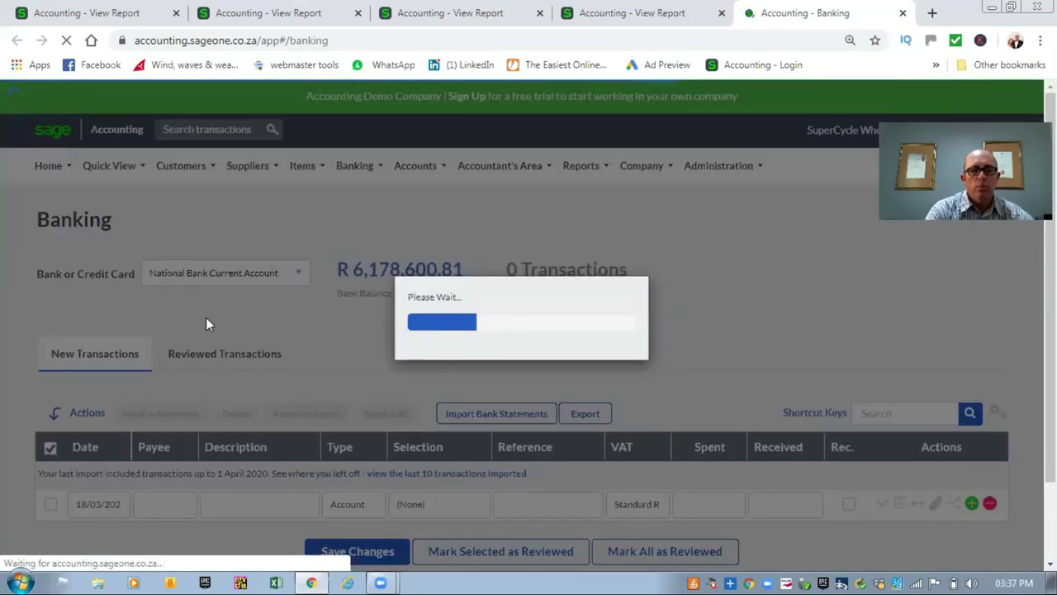
scroll(207, 317, down, 2)
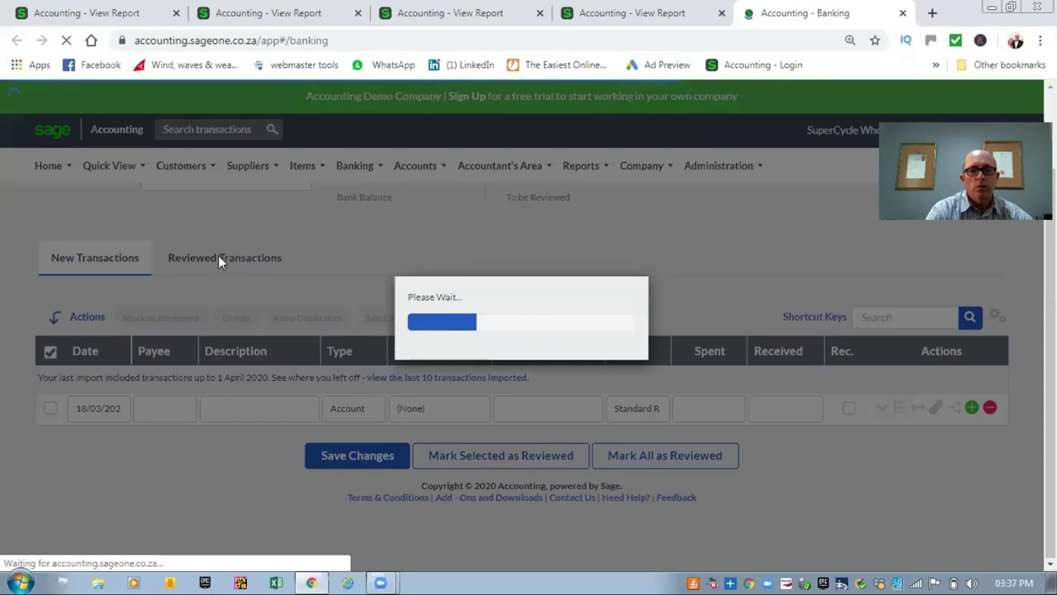
scroll(214, 253, down, 3)
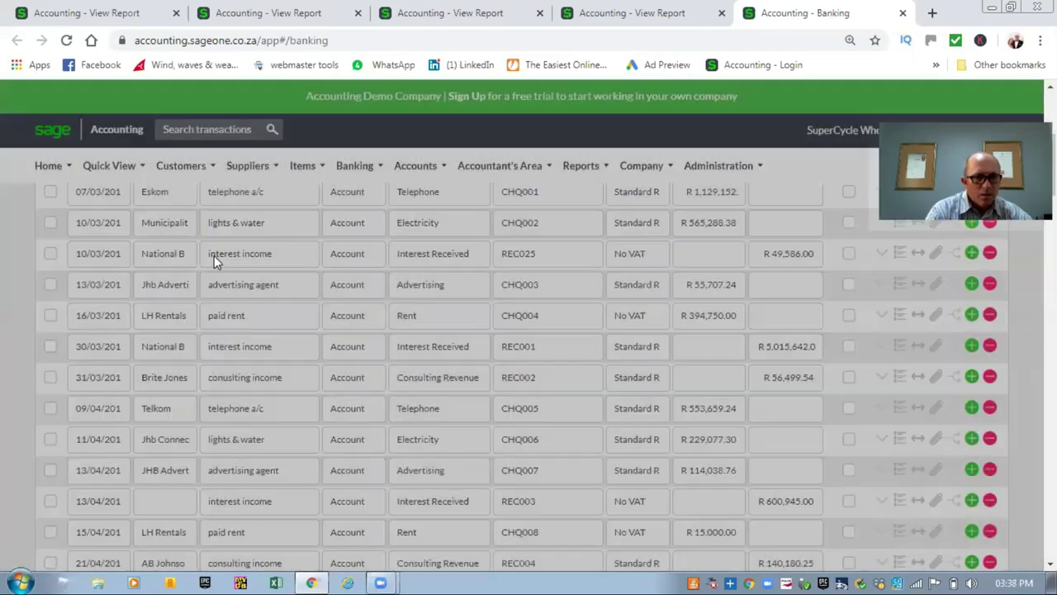
Step: Show the reviewed bank transactions from 01/03/2019 to 31/03/2020 and refresh the list
scroll(214, 255, up, 3)
click(214, 263)
click(373, 316)
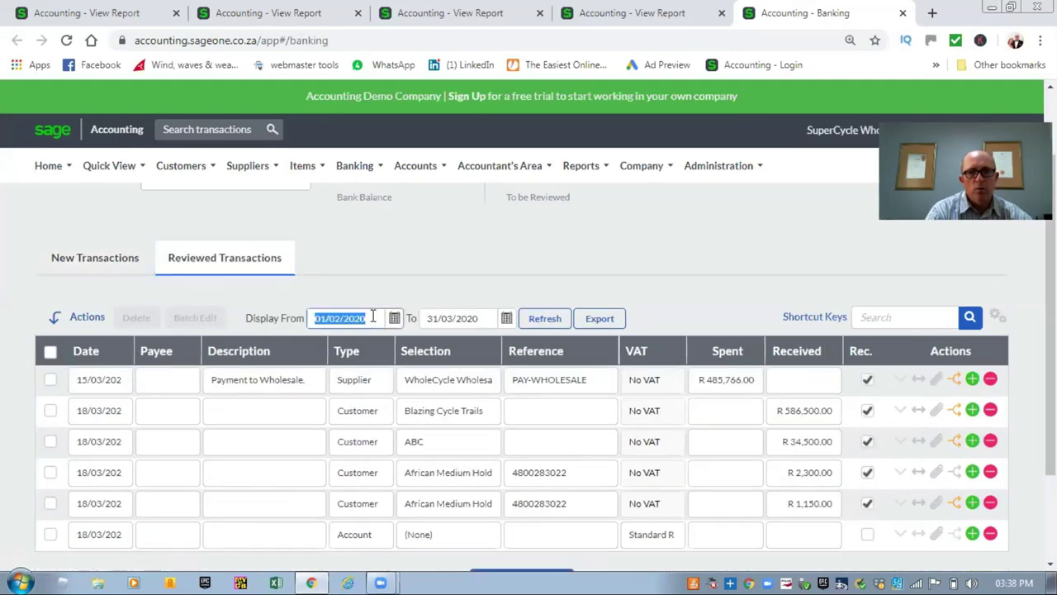
text(019)
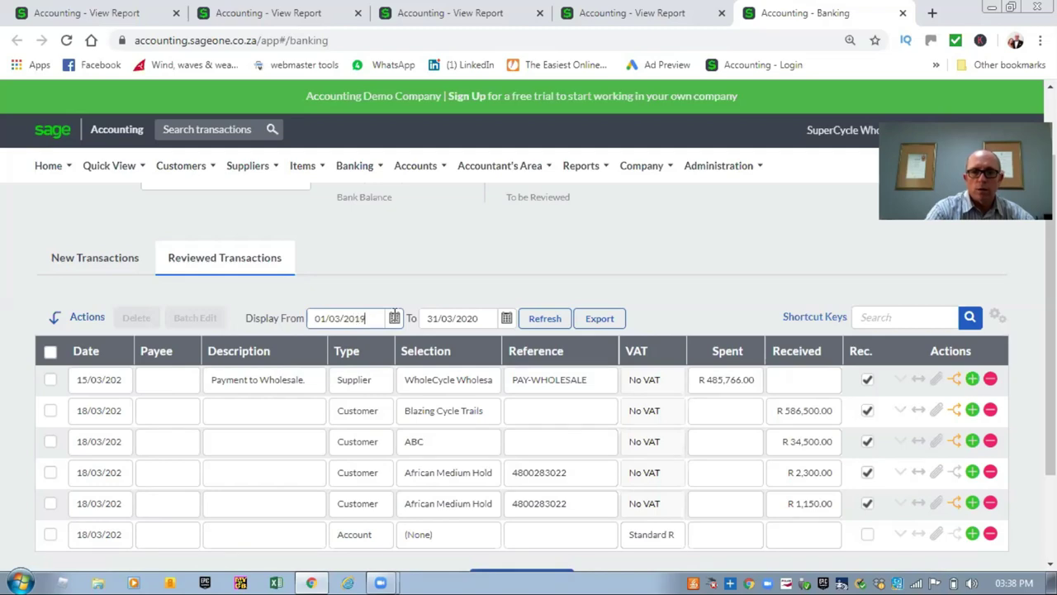
click(544, 318)
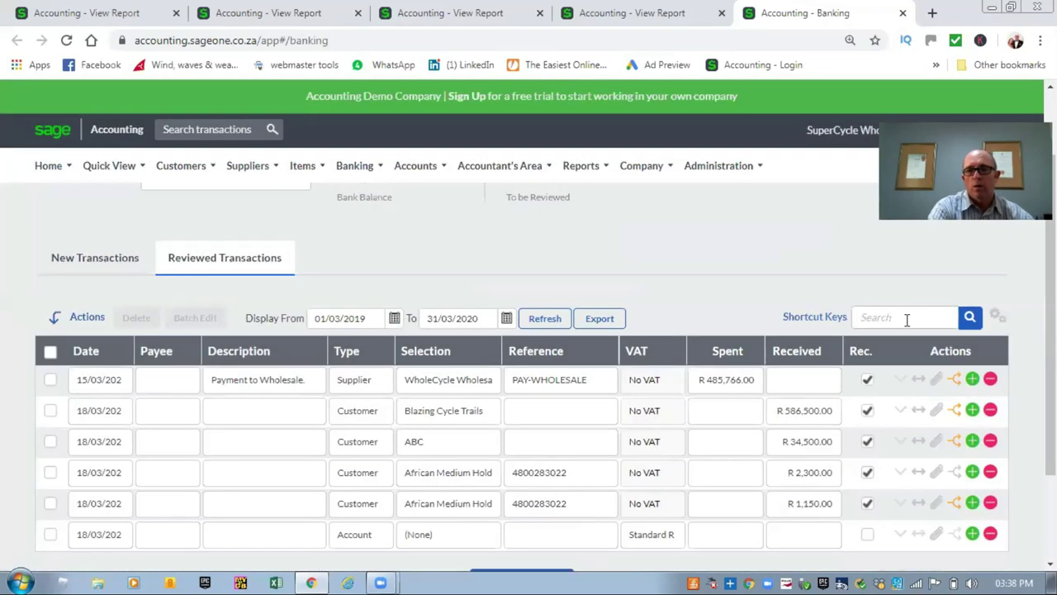
Step: Search the reviewed bank transactions for "telephone"
click(908, 317)
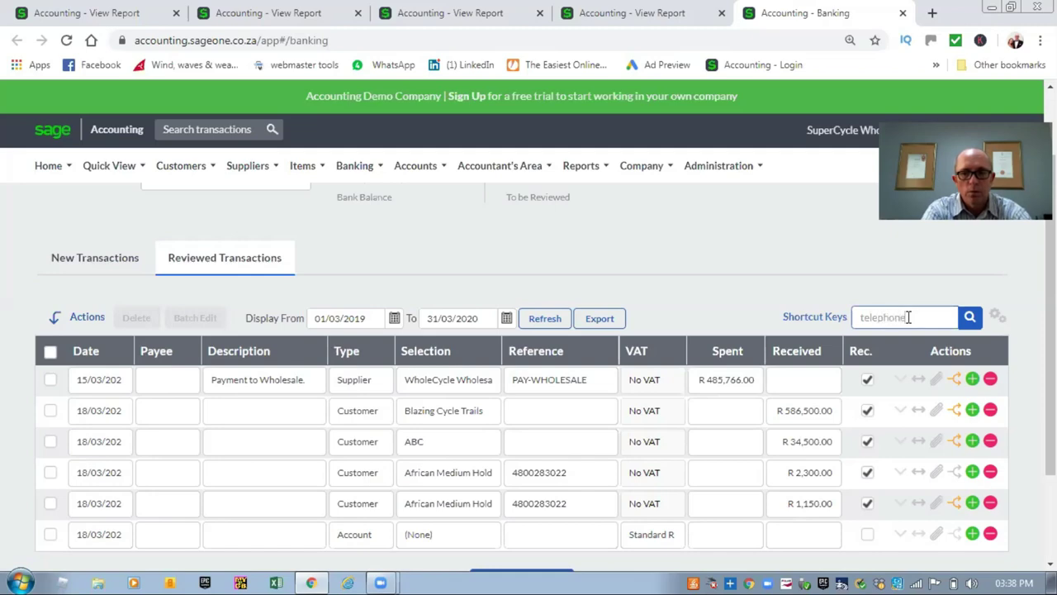
text(telephone)
key(Return)
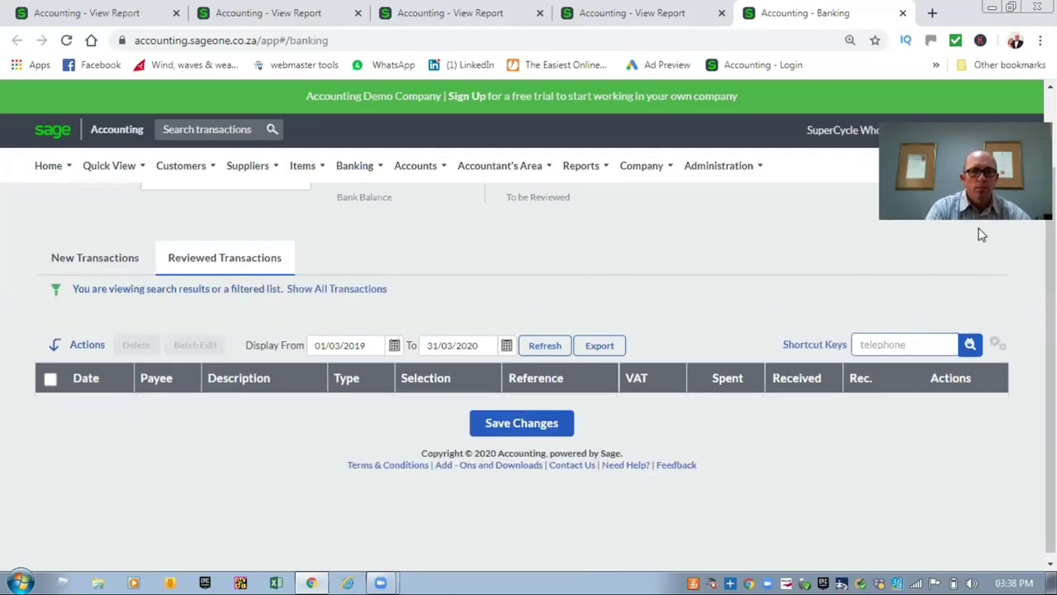
Step: Review the telephone payments among the new bank transactions and inspect the full amount spent on CHQ040
click(103, 263)
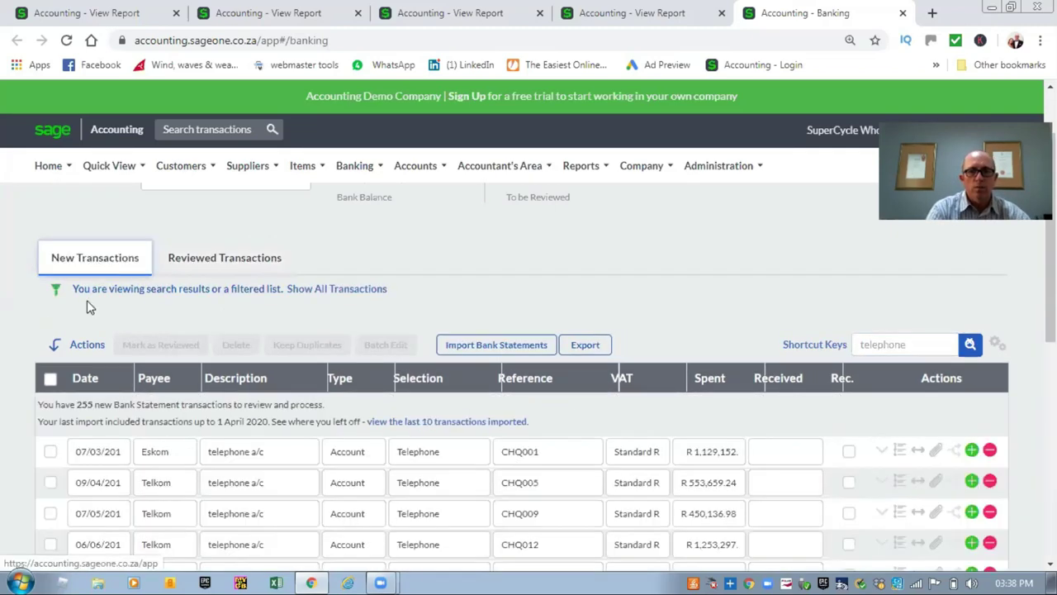
scroll(86, 293, down, 4)
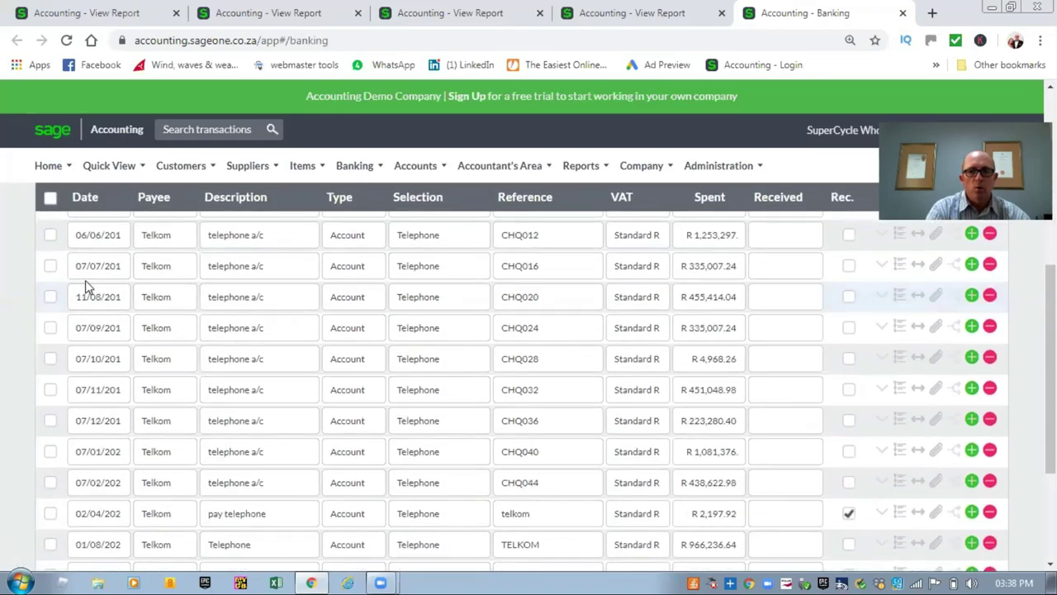
scroll(85, 289, down, 3)
scroll(86, 285, up, 3)
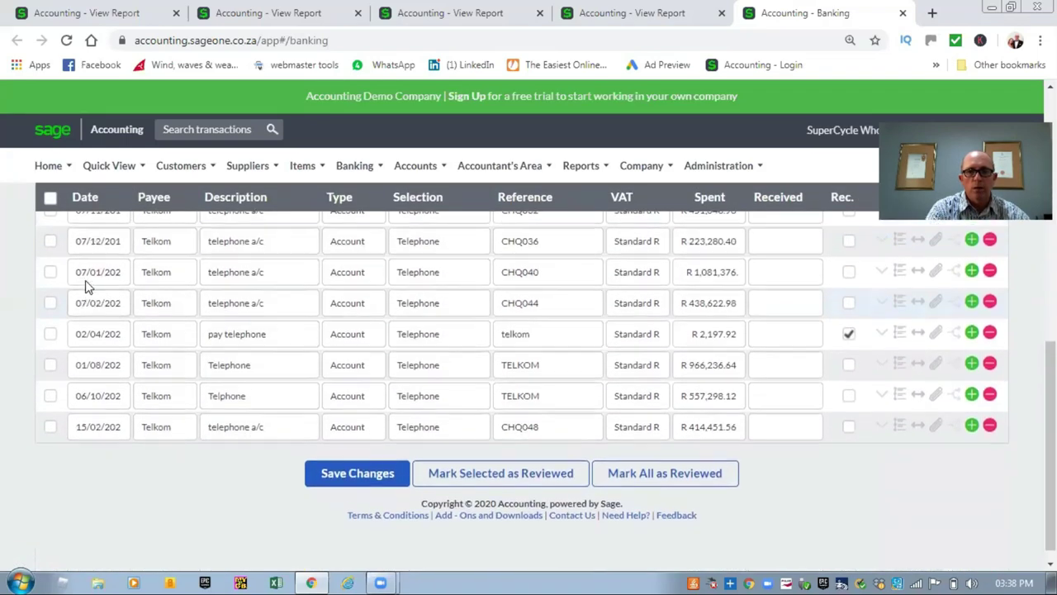
scroll(91, 276, down, 2)
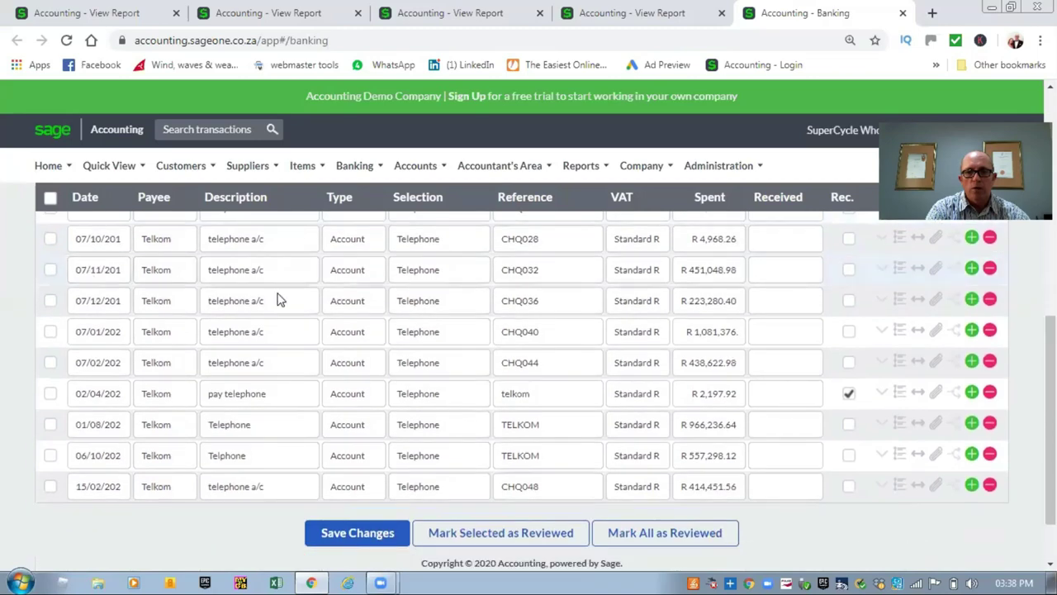
scroll(717, 397, up, 2)
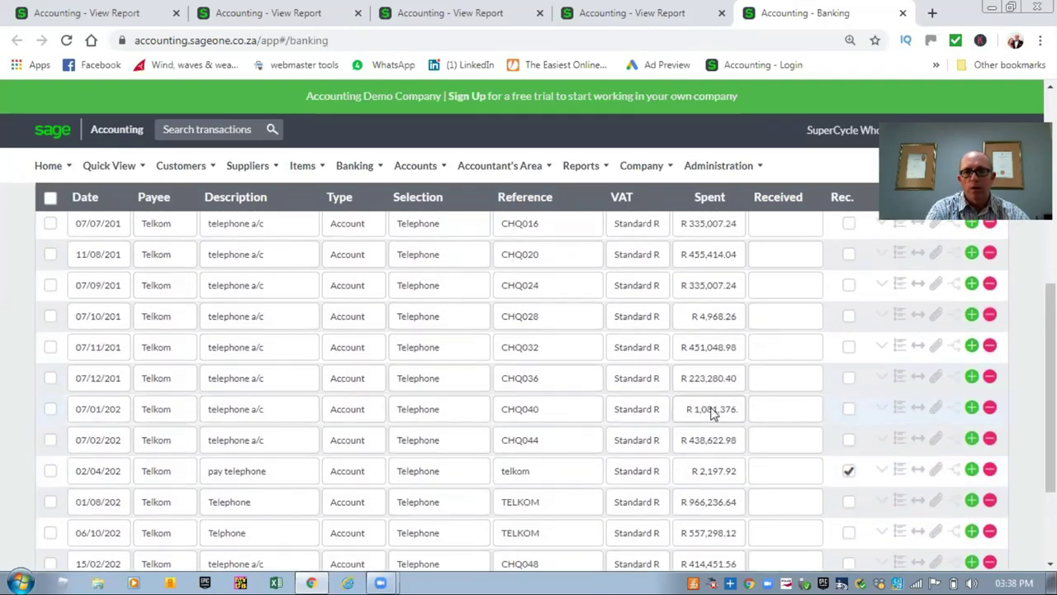
click(711, 409)
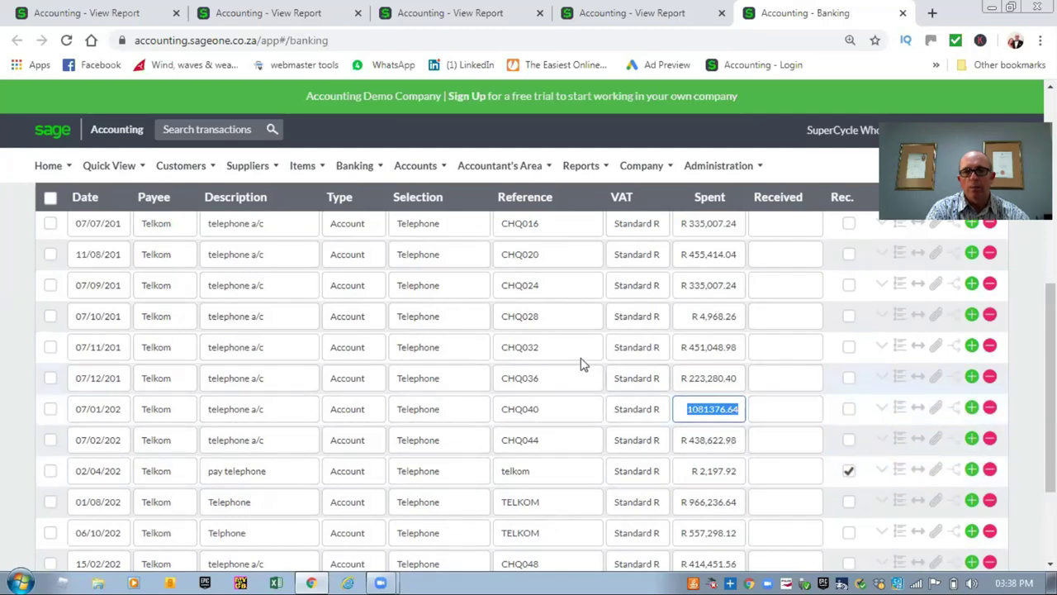
scroll(439, 377, up, 5)
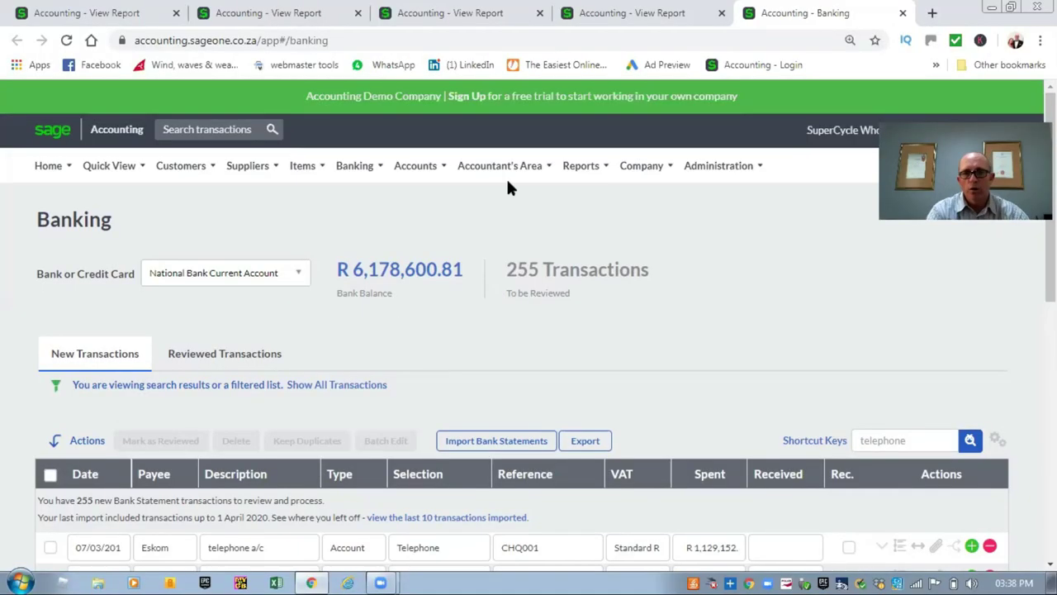
Step: Open VAT Returns and Reports and review the current and previous VAT periods
click(578, 168)
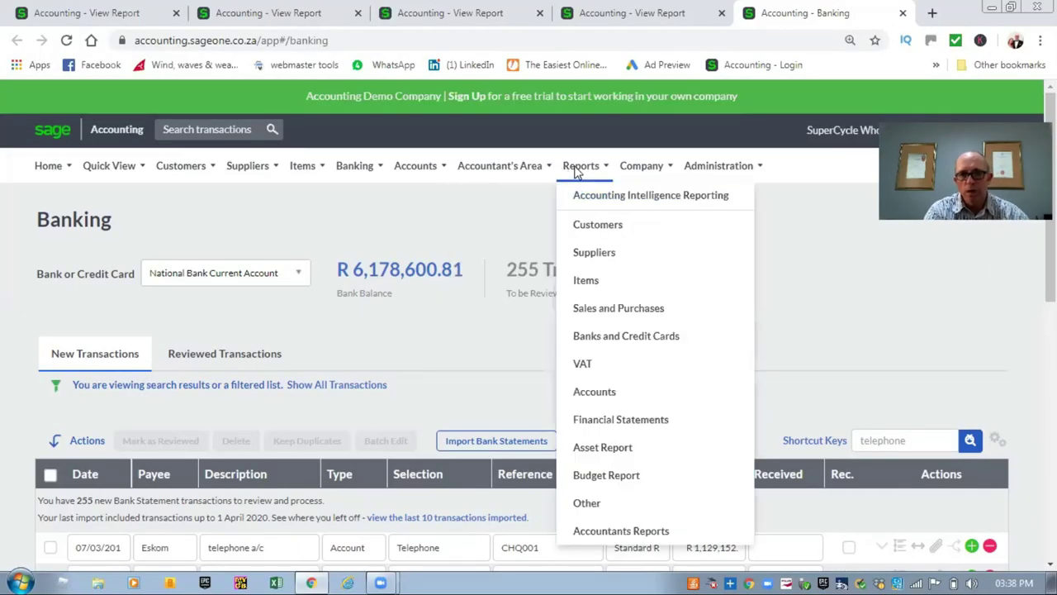
click(584, 367)
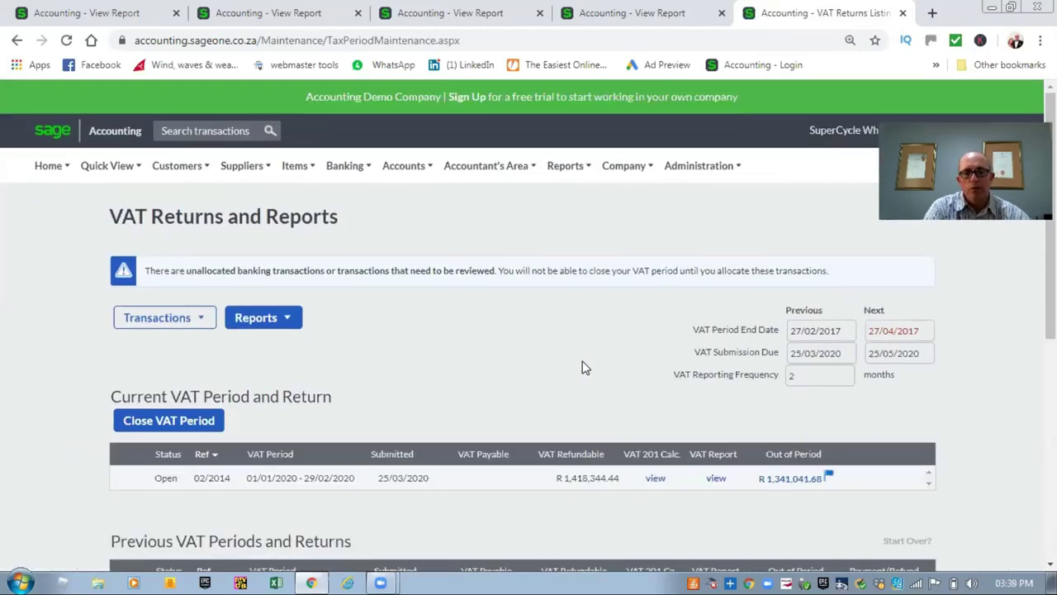
scroll(475, 368, down, 3)
scroll(353, 329, down, 3)
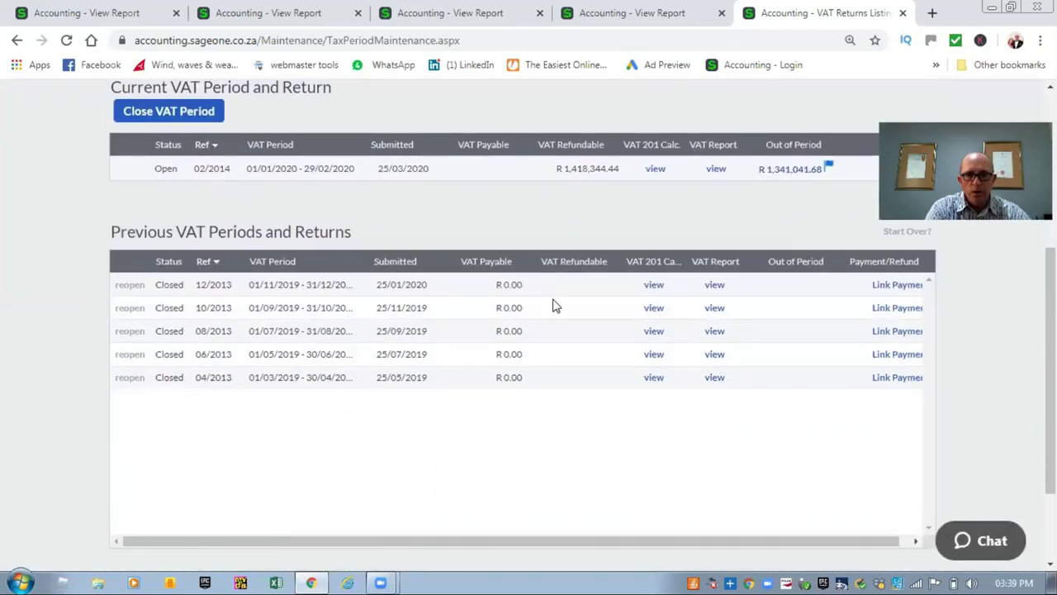
scroll(382, 330, up, 2)
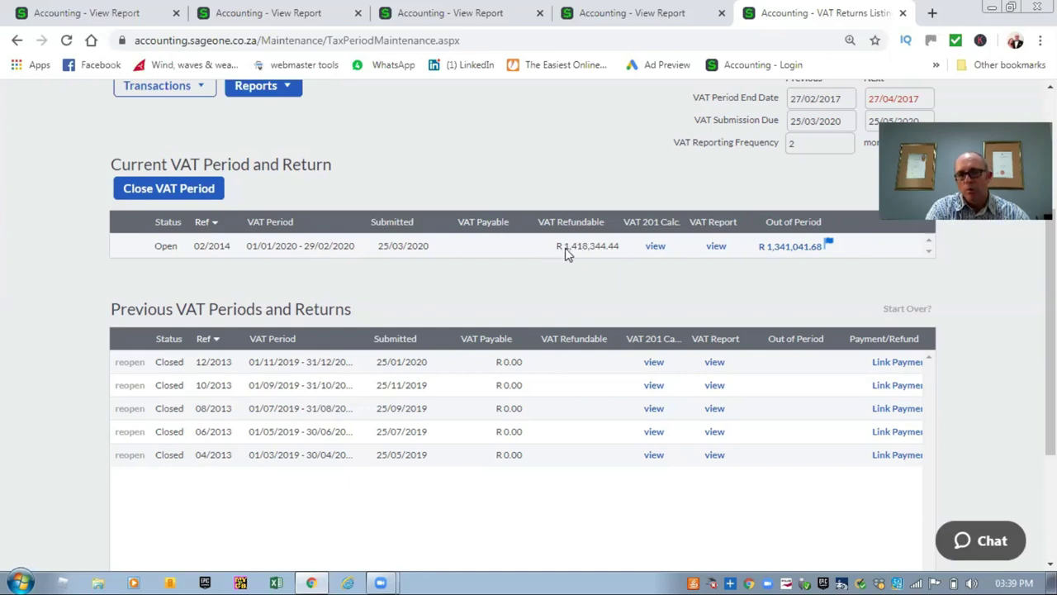
right_click(651, 248)
click(686, 255)
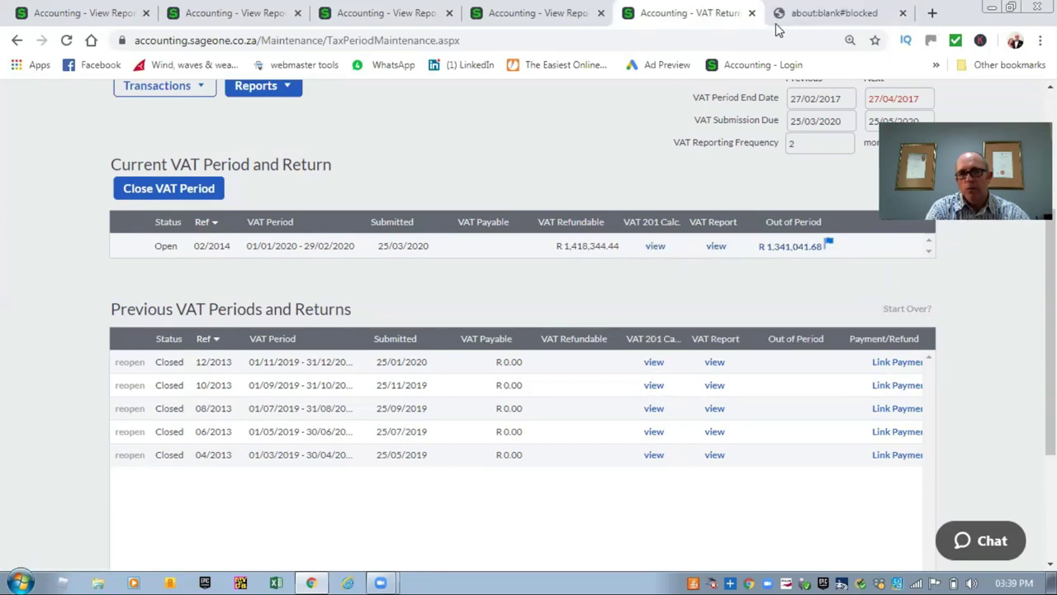
click(807, 14)
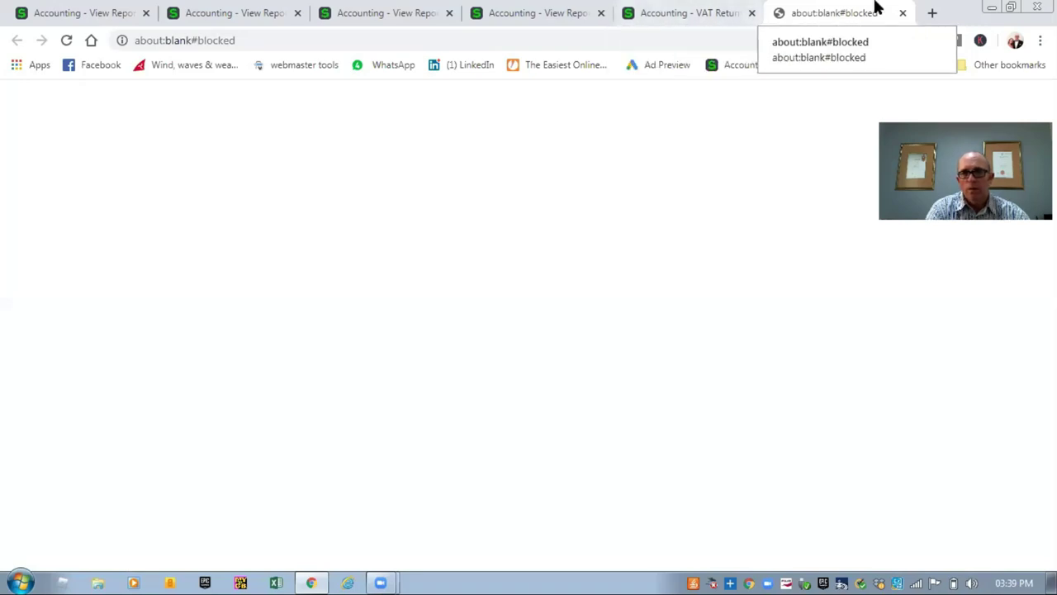
click(901, 16)
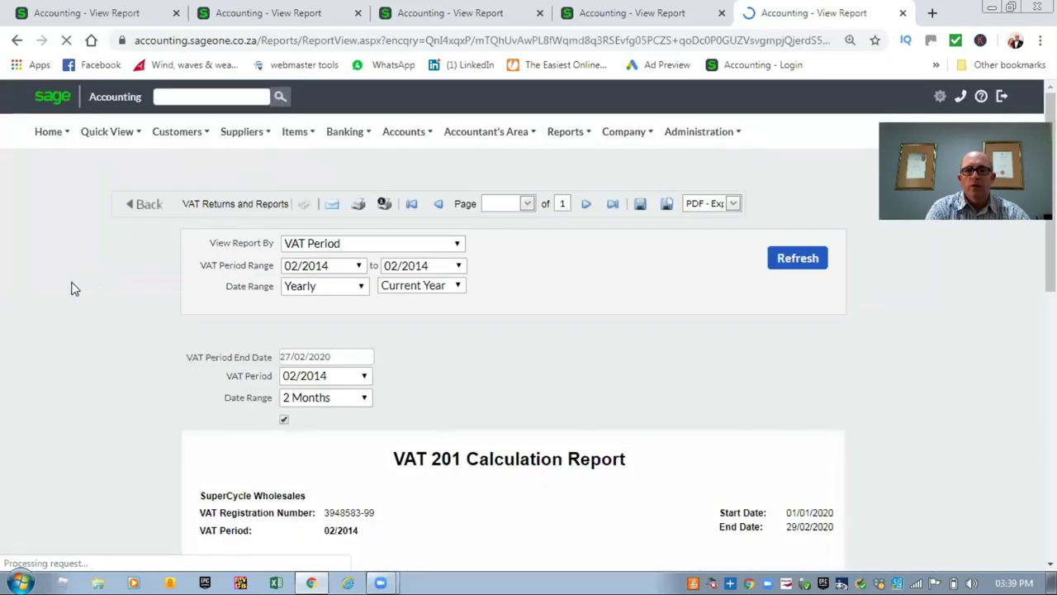
Step: Review the output VAT, input VAT and refundable total in the VAT 201 Calculation Report, and return to the VAT returns page
scroll(83, 289, down, 2)
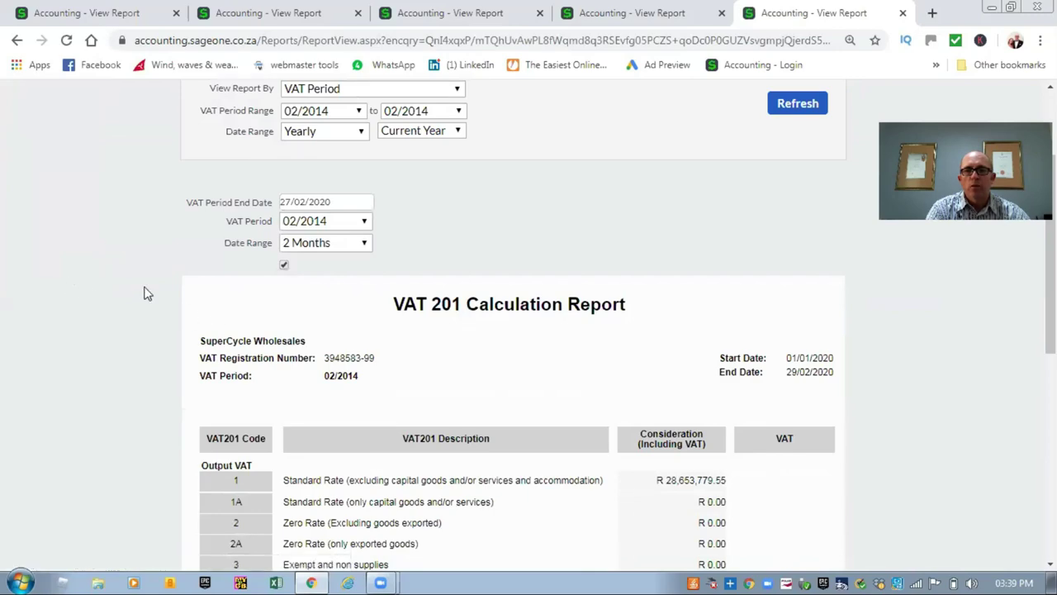
scroll(161, 335, down, 5)
scroll(675, 252, up, 2)
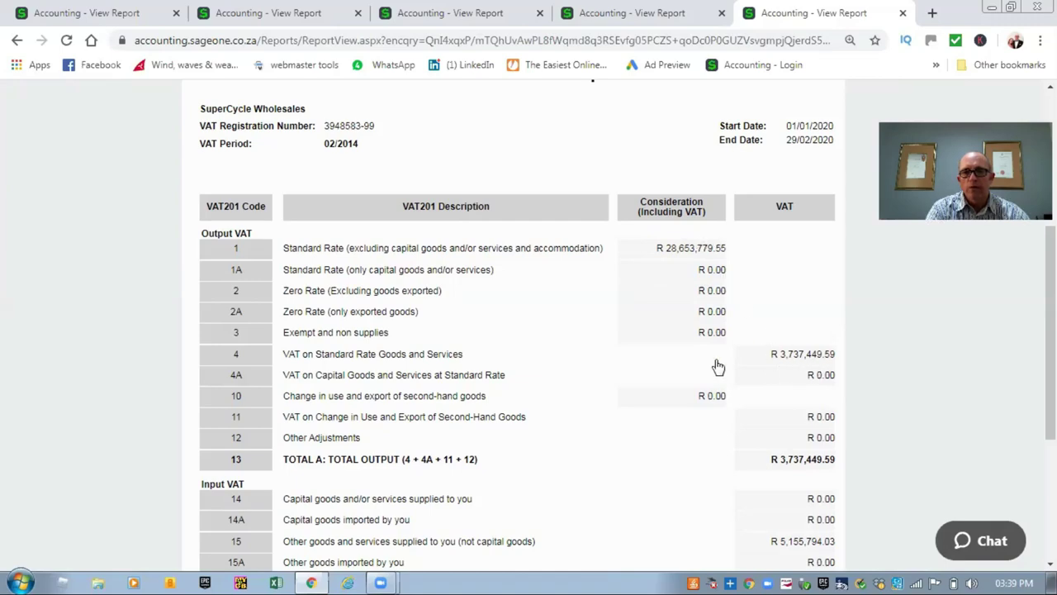
scroll(591, 371, down, 3)
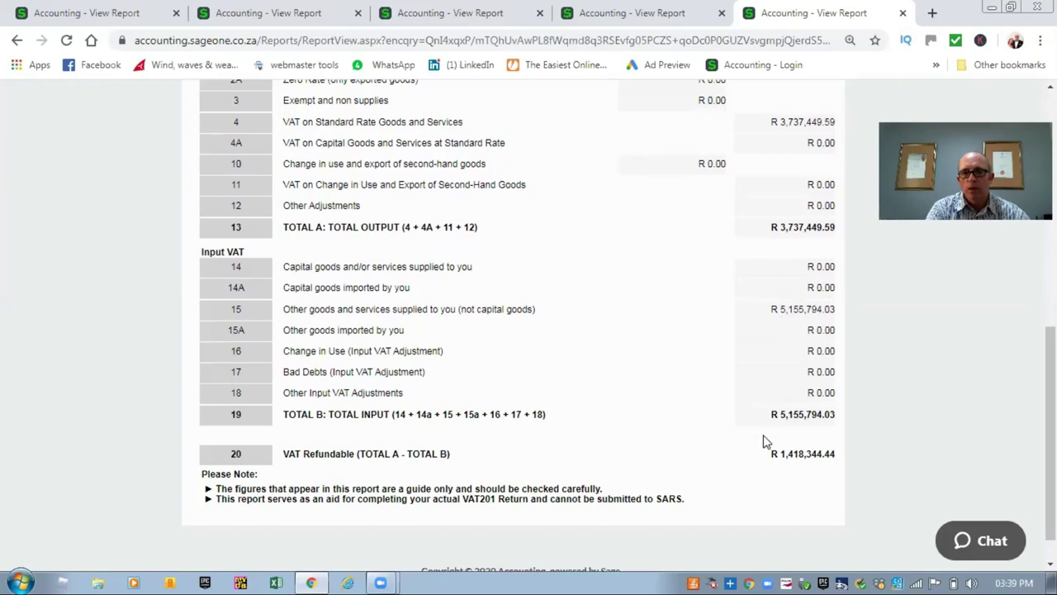
scroll(531, 330, up, 10)
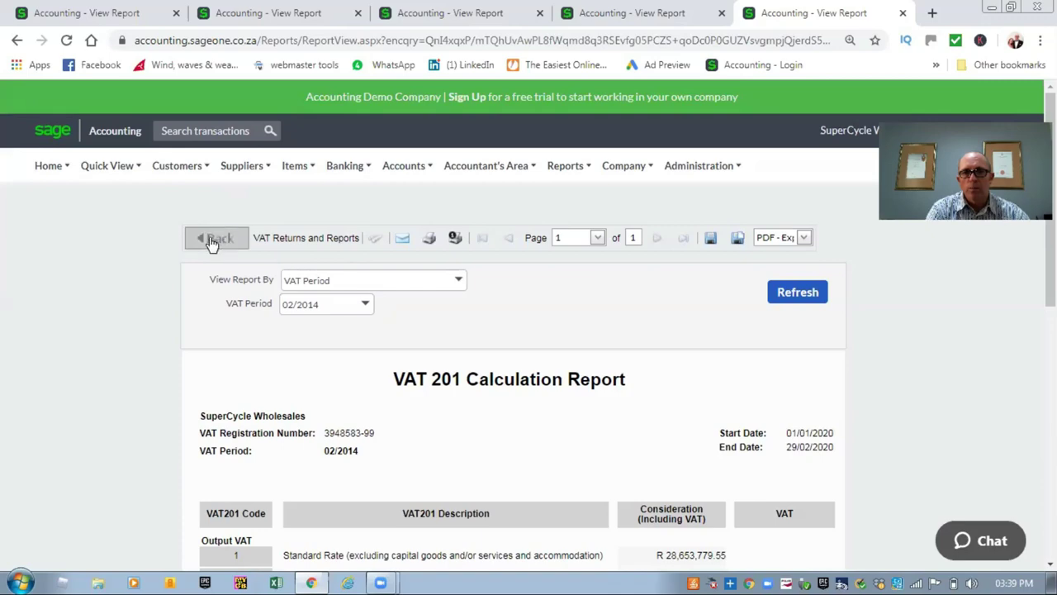
click(210, 239)
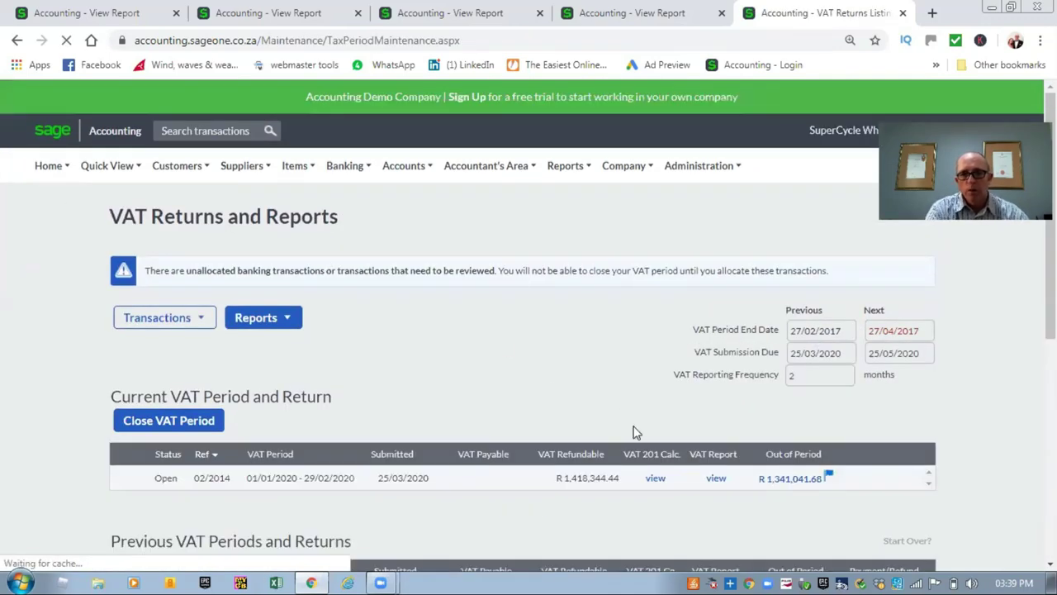
Step: Open the detailed VAT Report for the open VAT period and review the Standard Rated output tax transactions down to their total
click(716, 479)
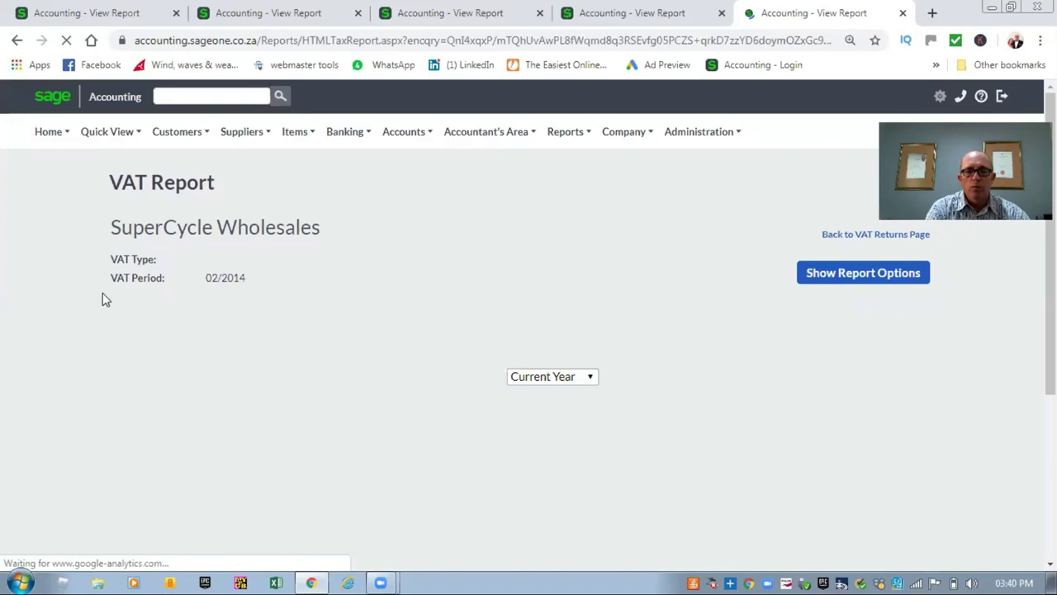
scroll(85, 301, down, 3)
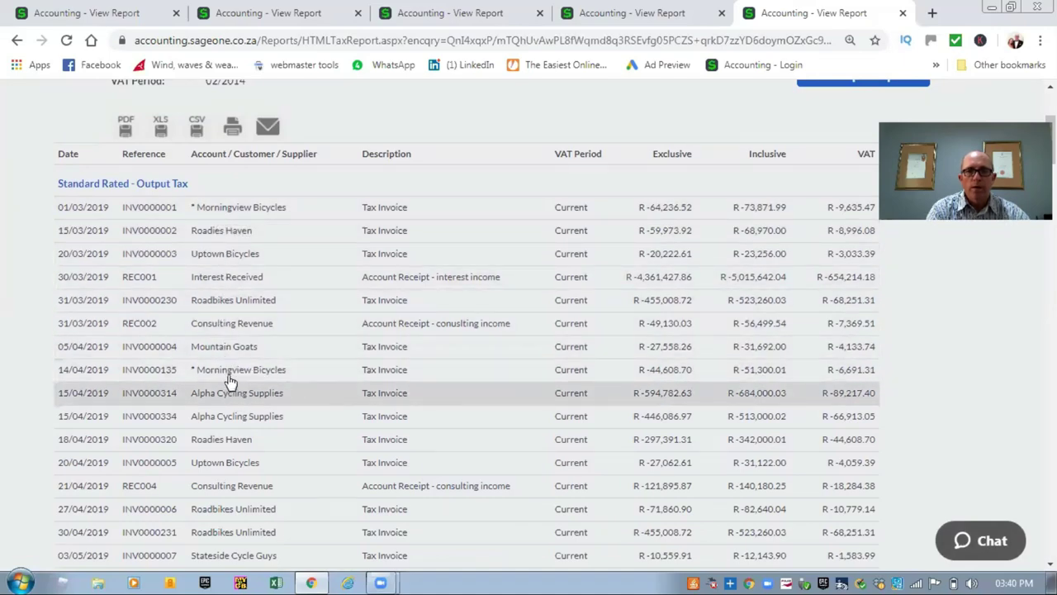
scroll(231, 384, down, 2)
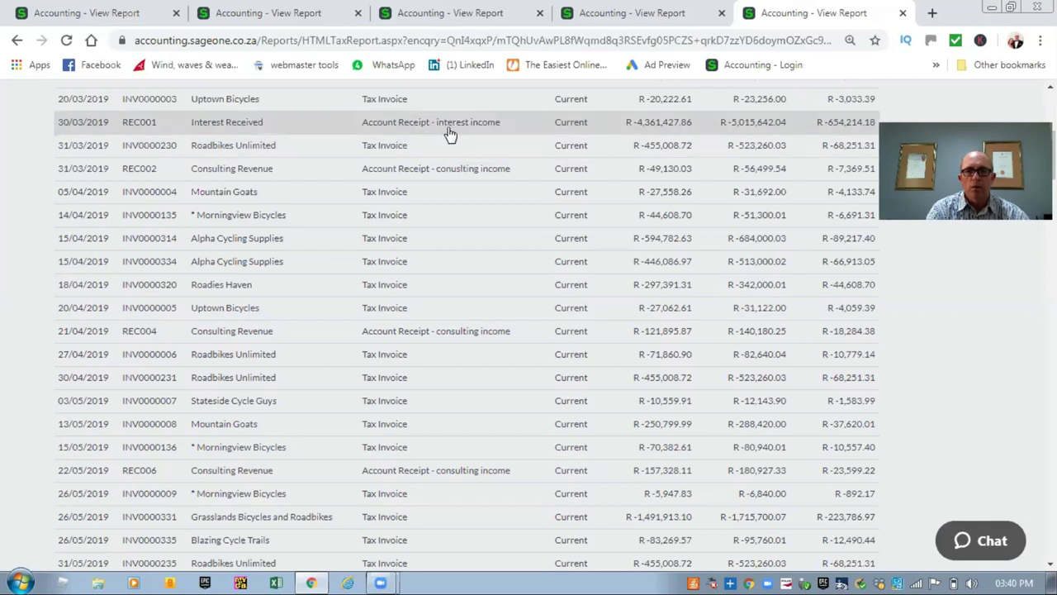
scroll(401, 176, down, 2)
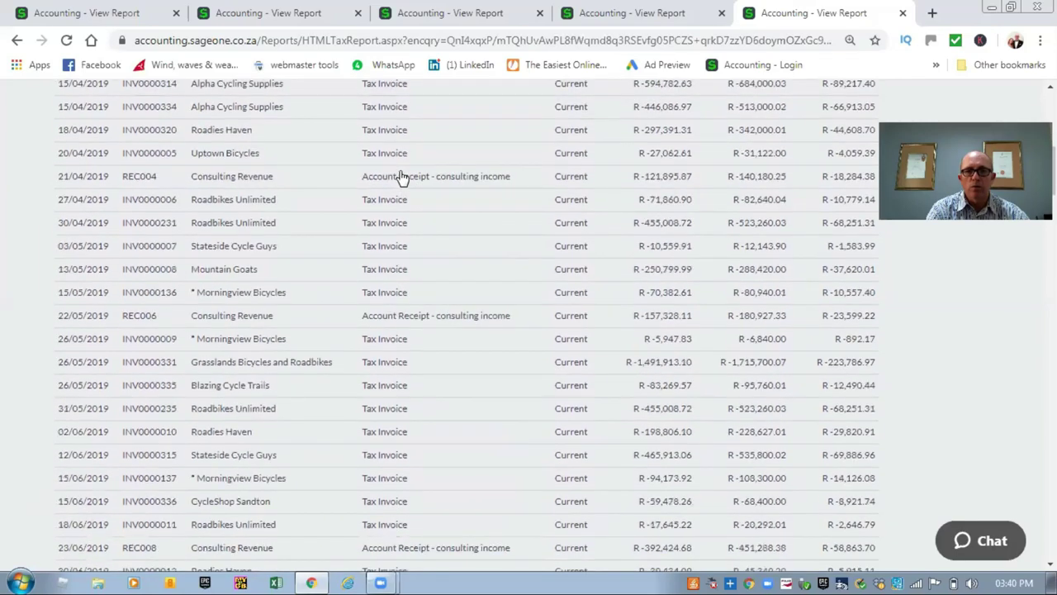
scroll(376, 217, down, 10)
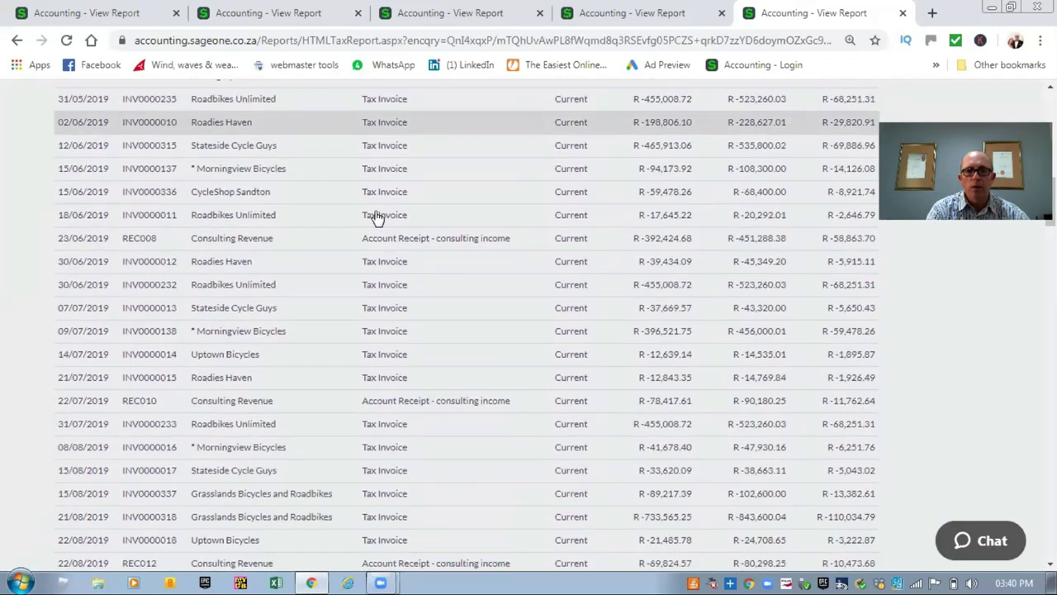
scroll(376, 216, down, 15)
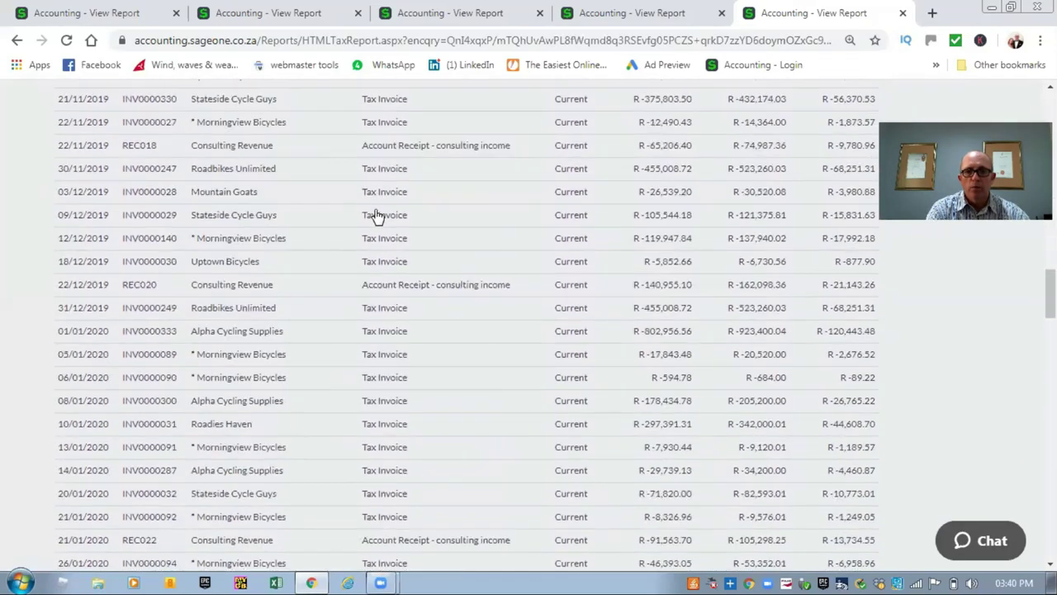
scroll(376, 216, down, 3)
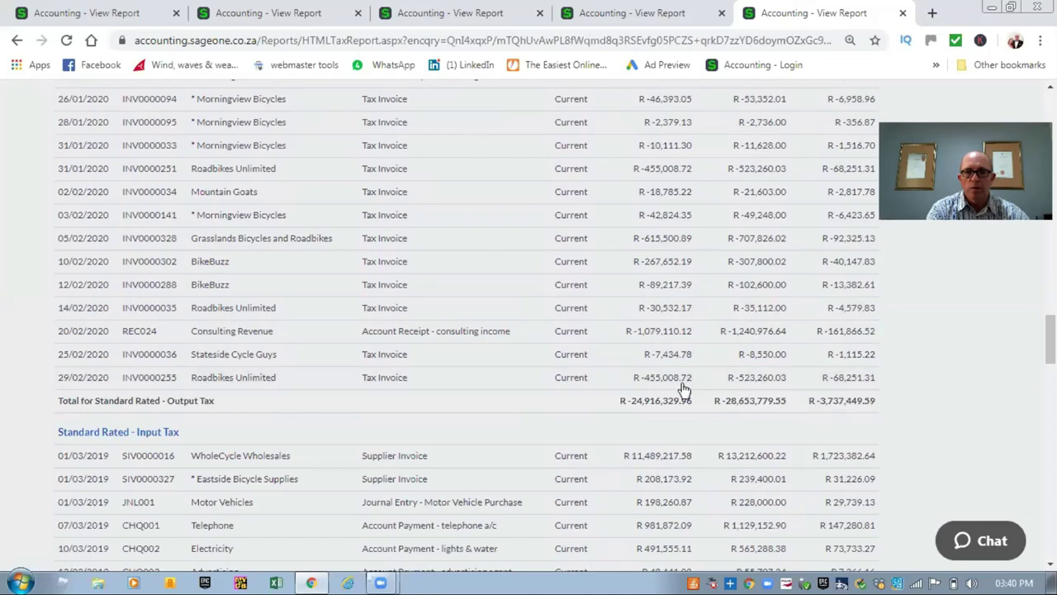
Step: Review the Standard Rated input tax transactions, the amount refundable and the VAT Summary at the end of the report
scroll(625, 351, down, 3)
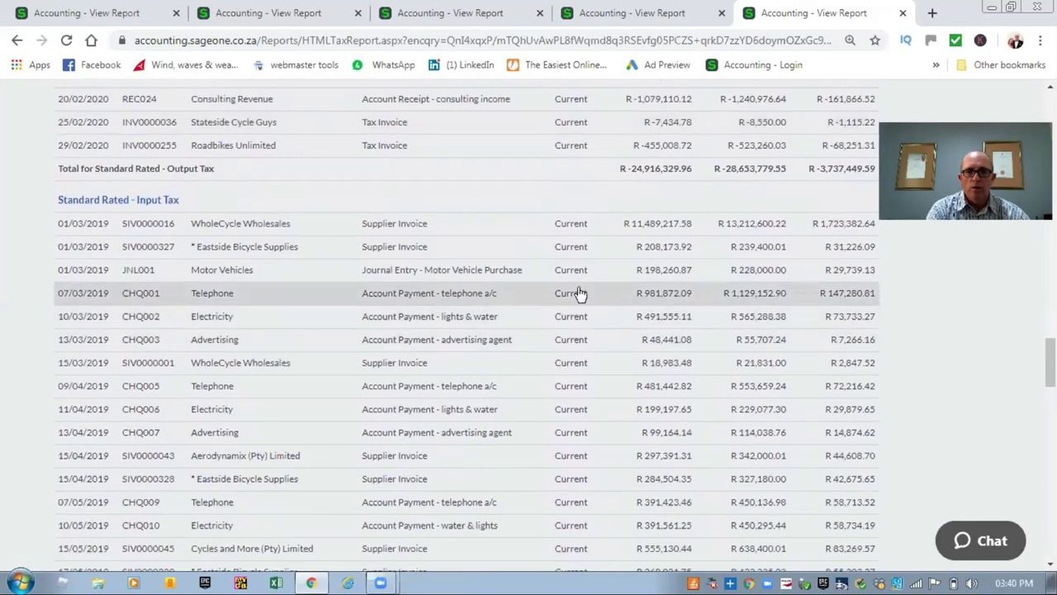
scroll(577, 291, down, 2)
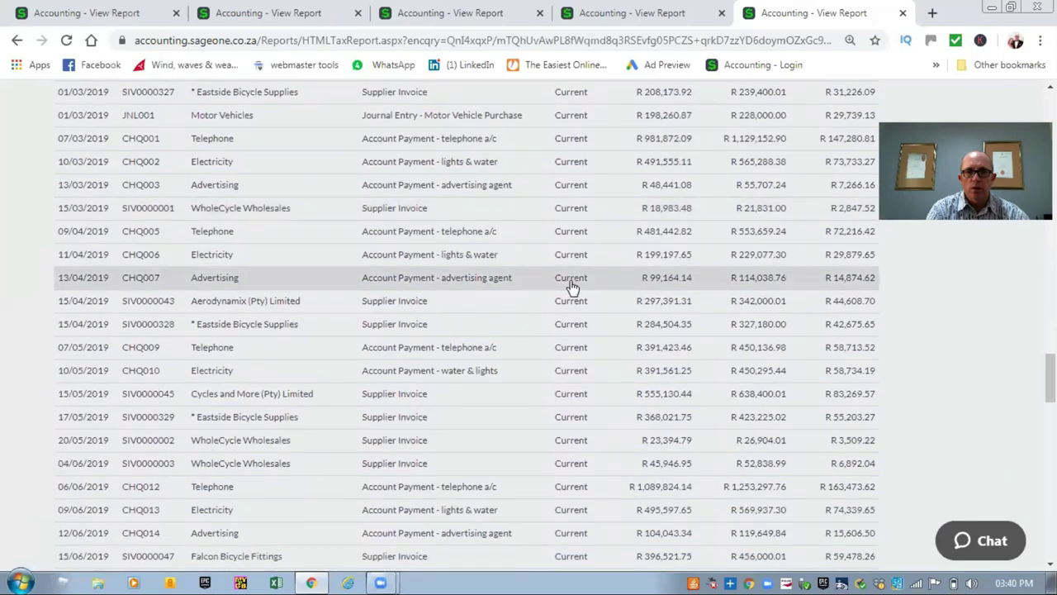
scroll(572, 286, down, 1)
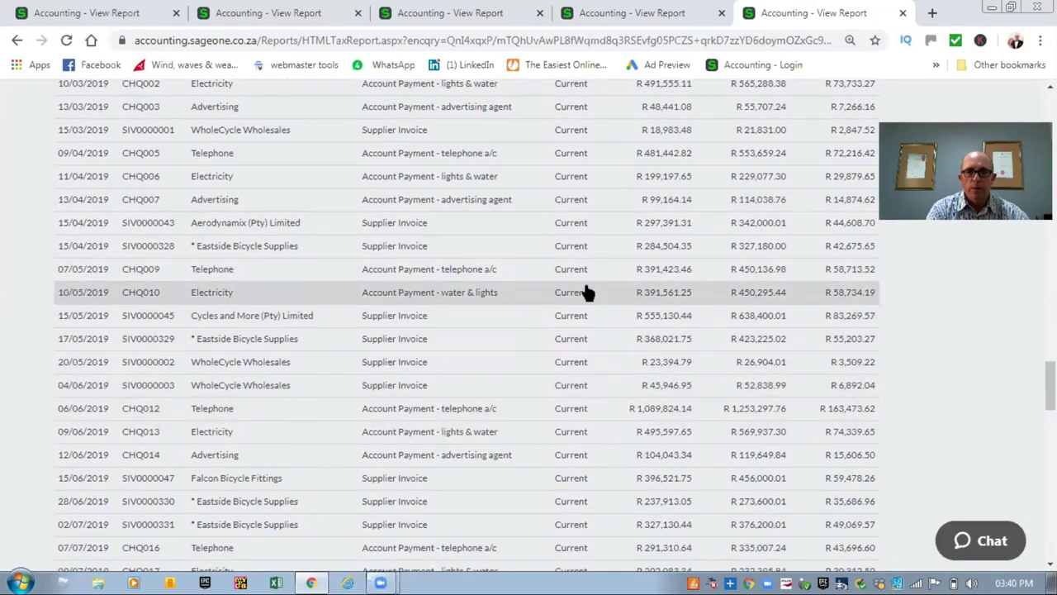
scroll(588, 291, down, 2)
scroll(586, 289, down, 2)
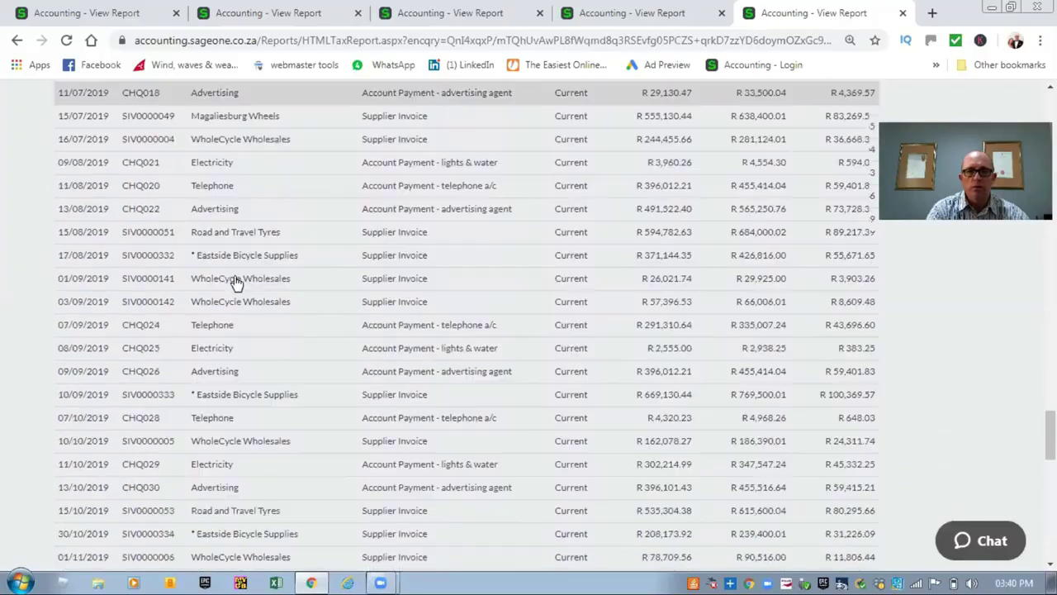
scroll(235, 281, down, 5)
scroll(235, 280, down, 6)
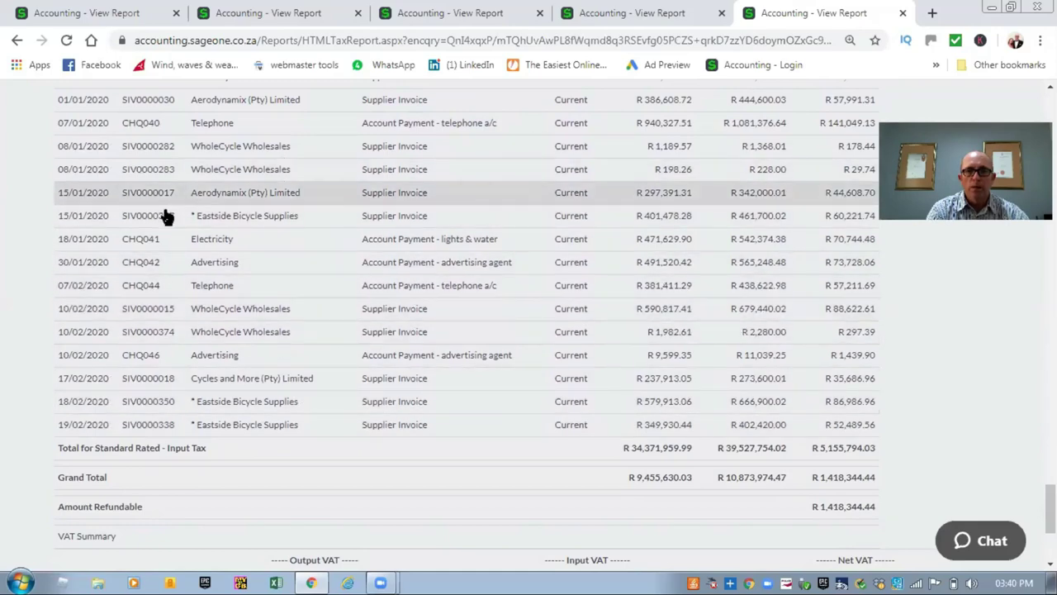
scroll(304, 270, down, 3)
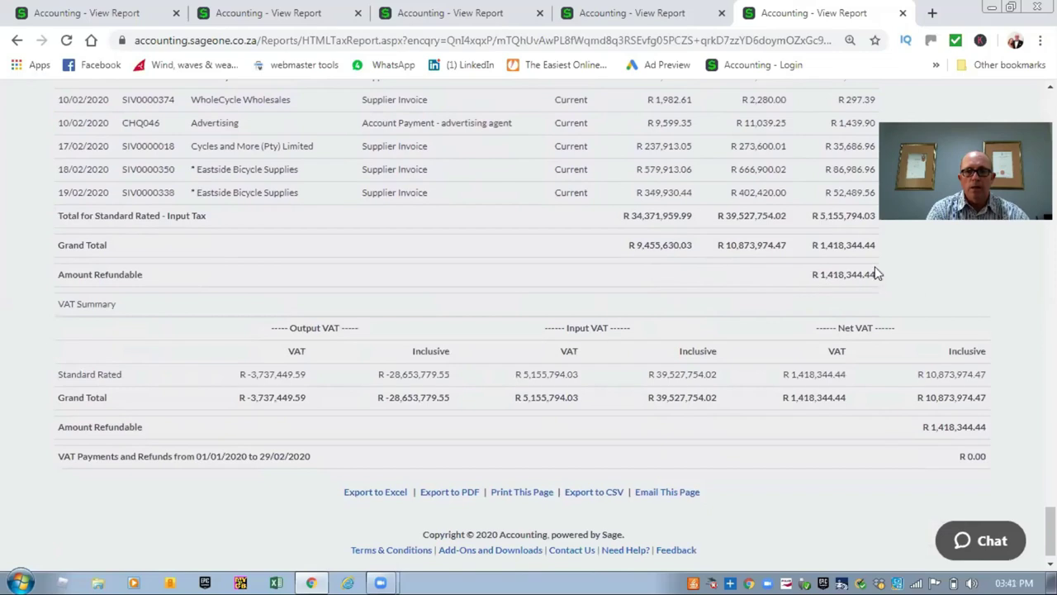
scroll(826, 285, up, 1)
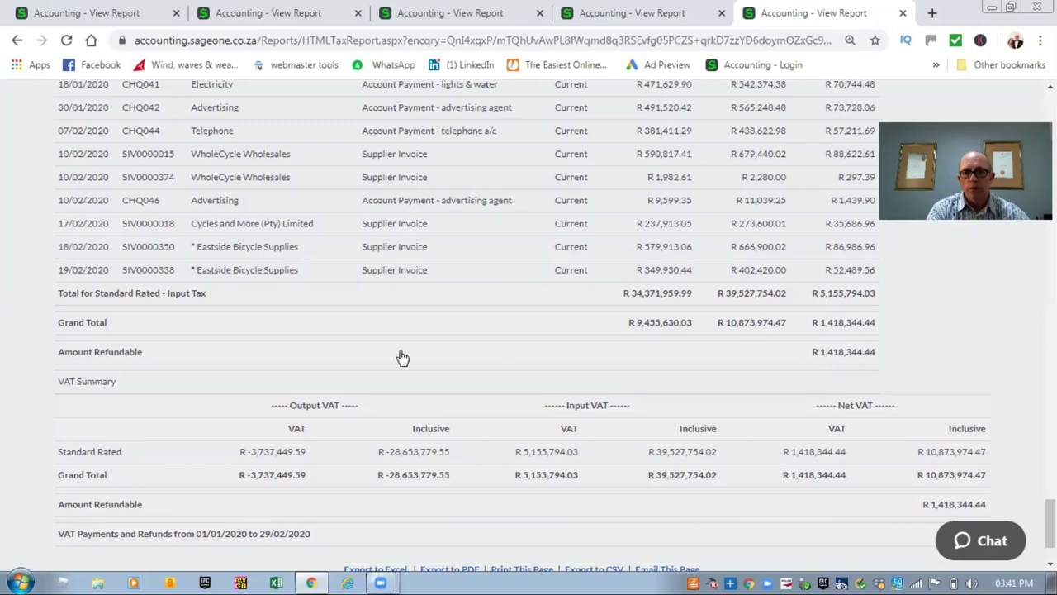
Step: Include No VAT Transactions in the VAT Report options and refresh the report
scroll(378, 347, up, 20)
scroll(380, 344, up, 15)
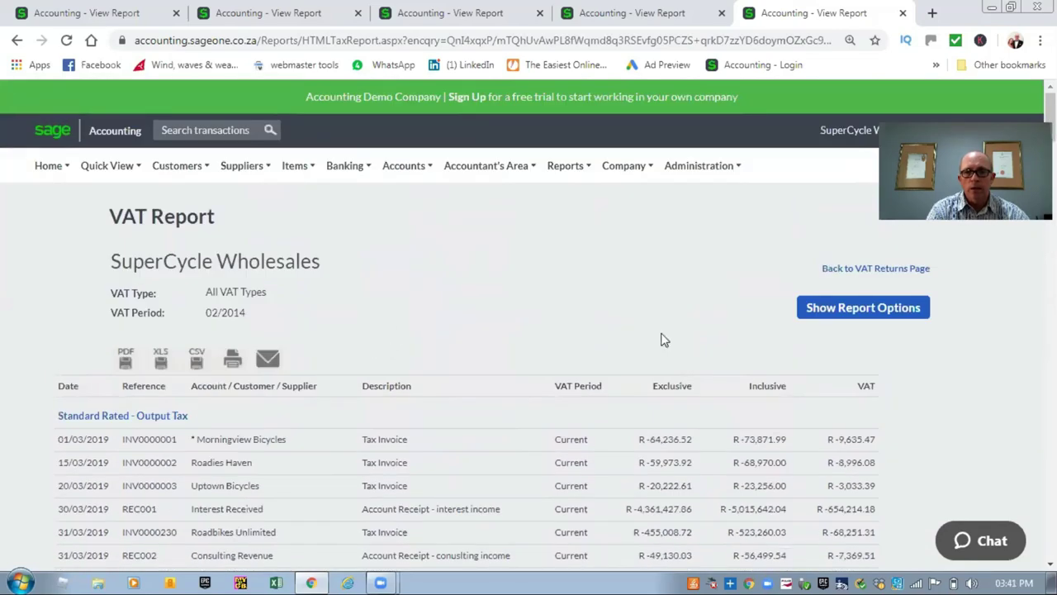
click(859, 319)
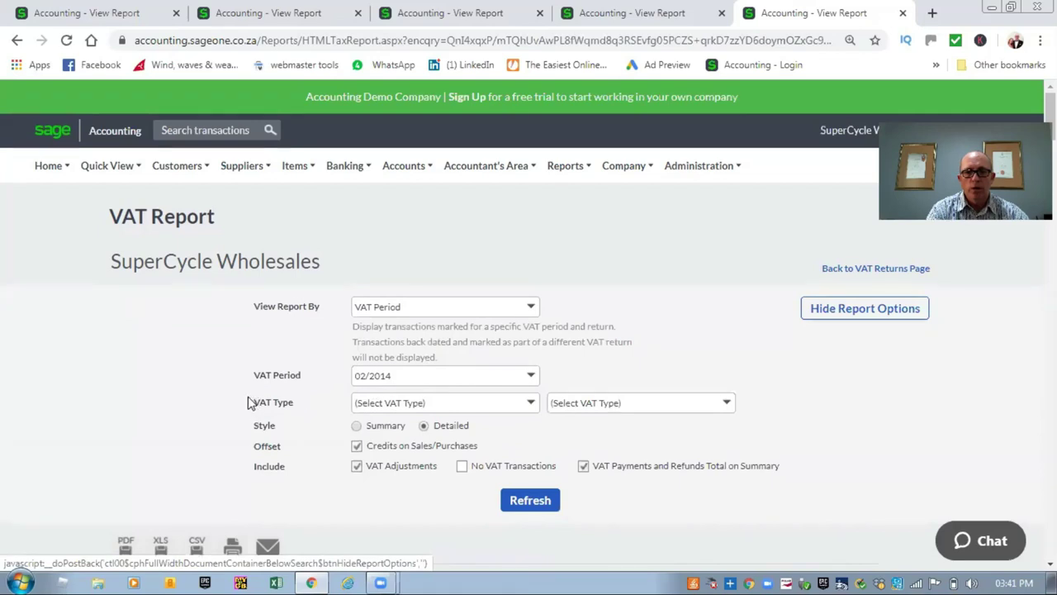
scroll(248, 403, down, 1)
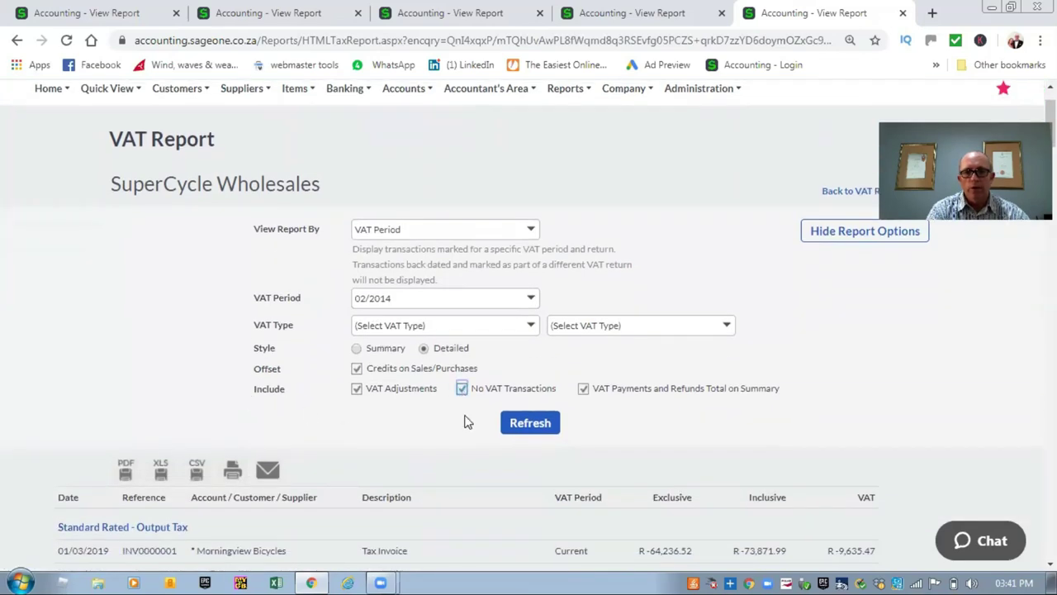
click(529, 425)
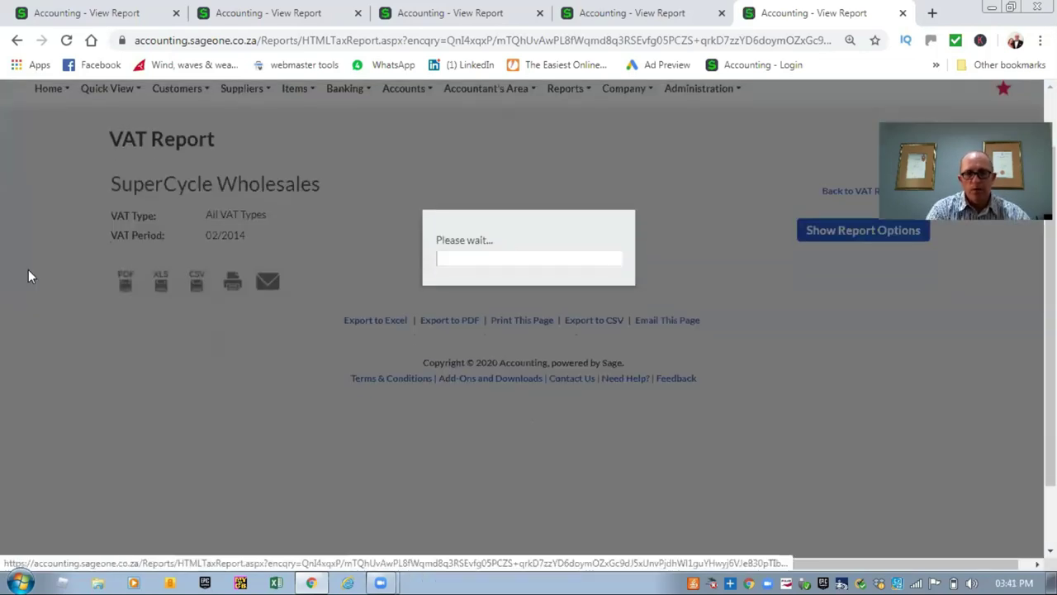
Step: Examine the interest, rent and journal entries in the No Tax section for correct VAT treatment
scroll(33, 273, down, 2)
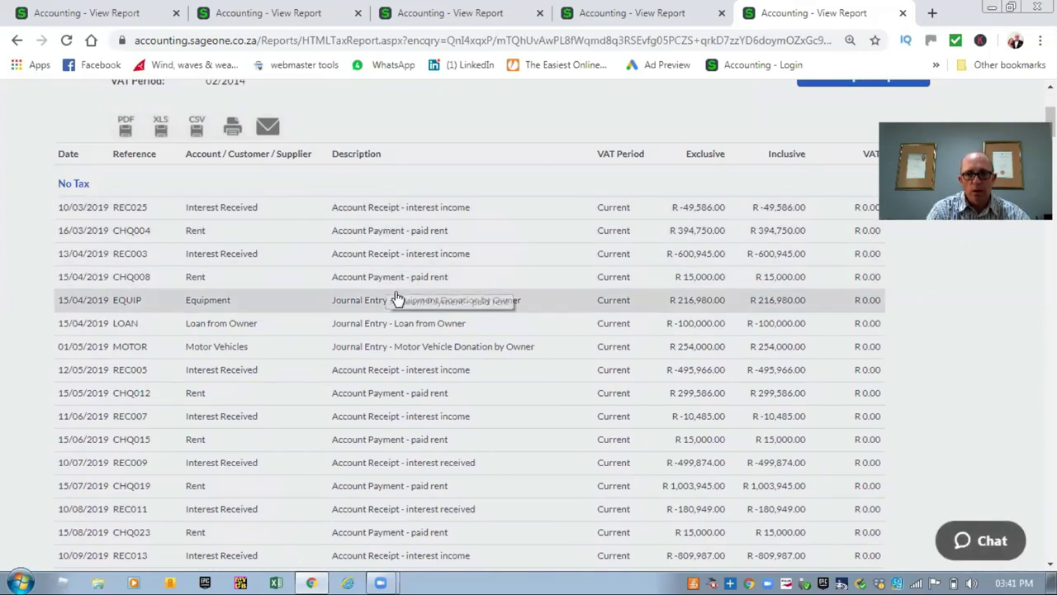
scroll(397, 294, down, 1)
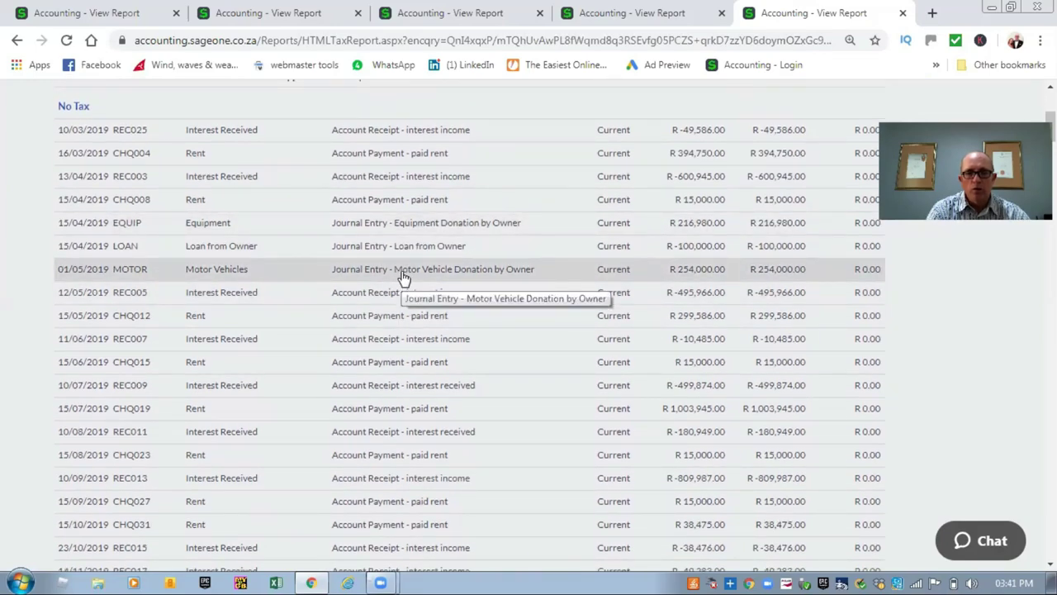
scroll(403, 279, down, 1)
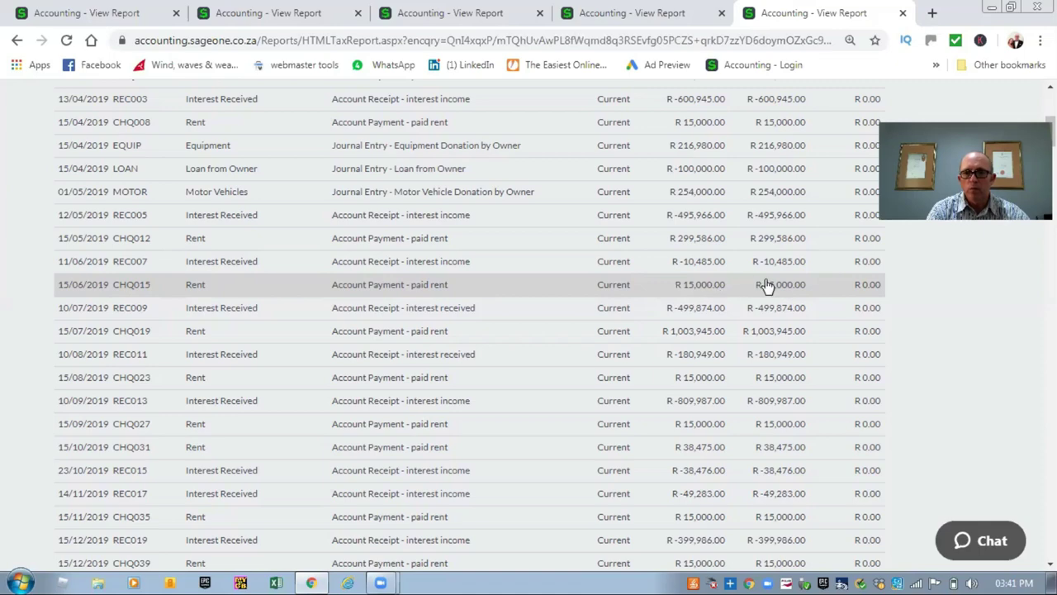
Step: Review the unallocated income and expense entries through to the No Tax total, and return to the start of the report
scroll(599, 318, down, 5)
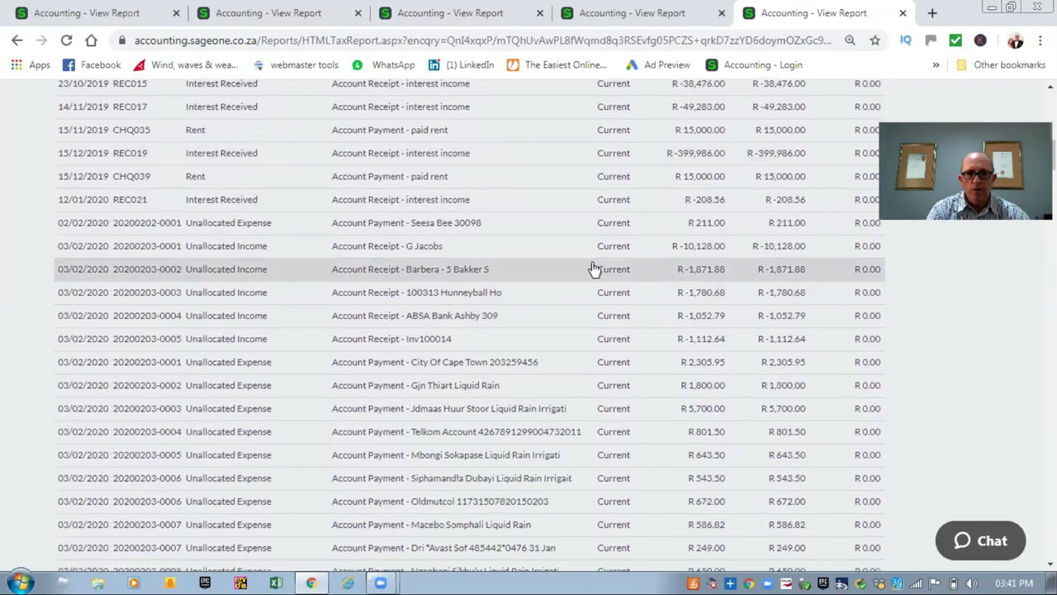
scroll(562, 238, down, 2)
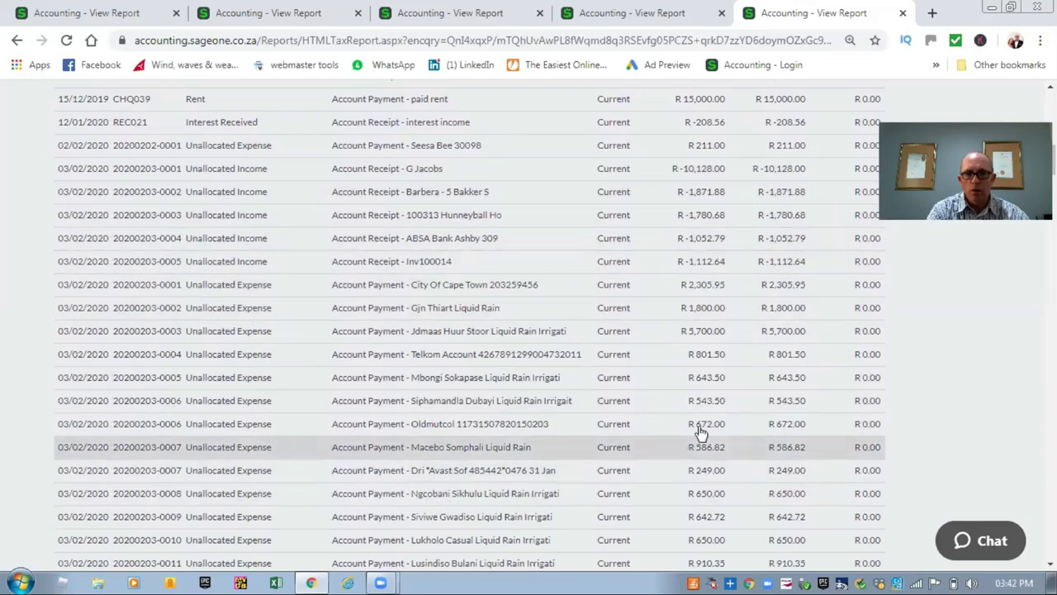
scroll(429, 284, down, 3)
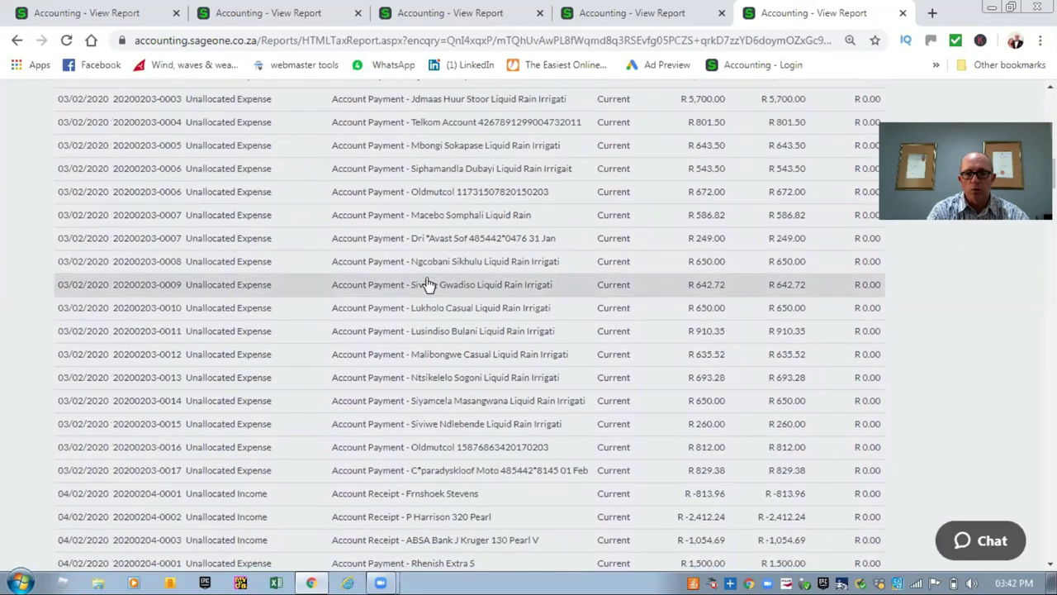
scroll(429, 283, down, 2)
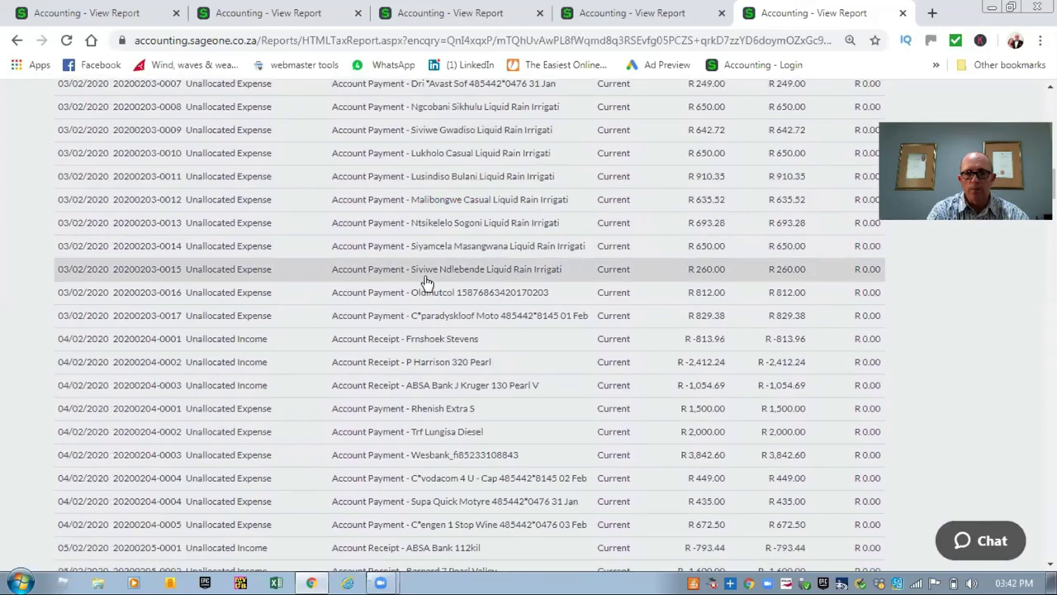
scroll(426, 282, down, 3)
scroll(425, 280, down, 12)
scroll(423, 278, down, 6)
scroll(424, 278, down, 2)
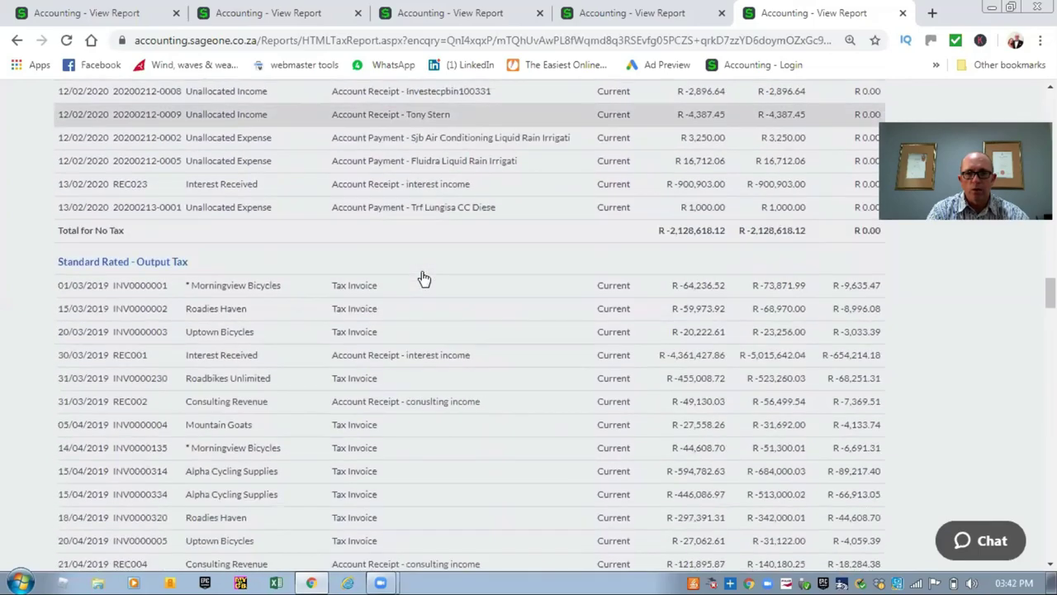
scroll(426, 278, up, 7)
scroll(426, 279, up, 15)
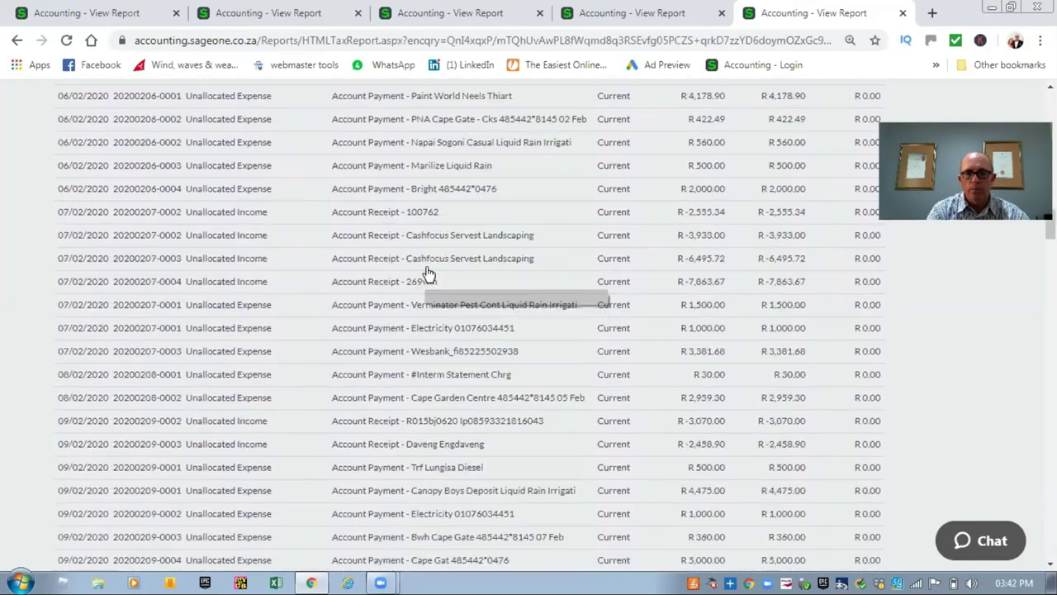
scroll(460, 261, up, 8)
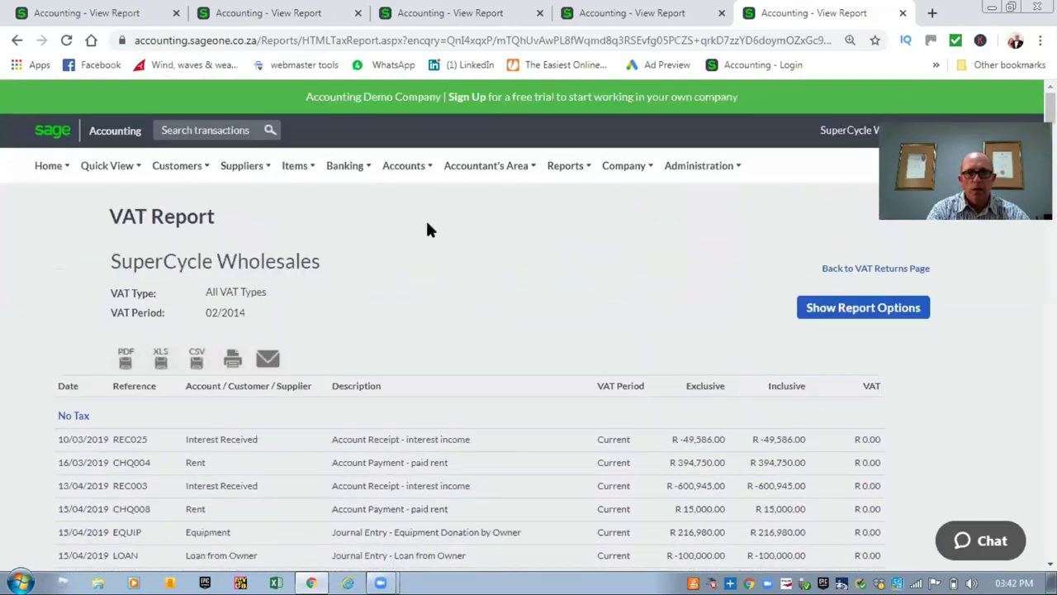
Step: Open the Item Valuation report from the item reports in a new browser tab and switch to it
mouse_move(301, 160)
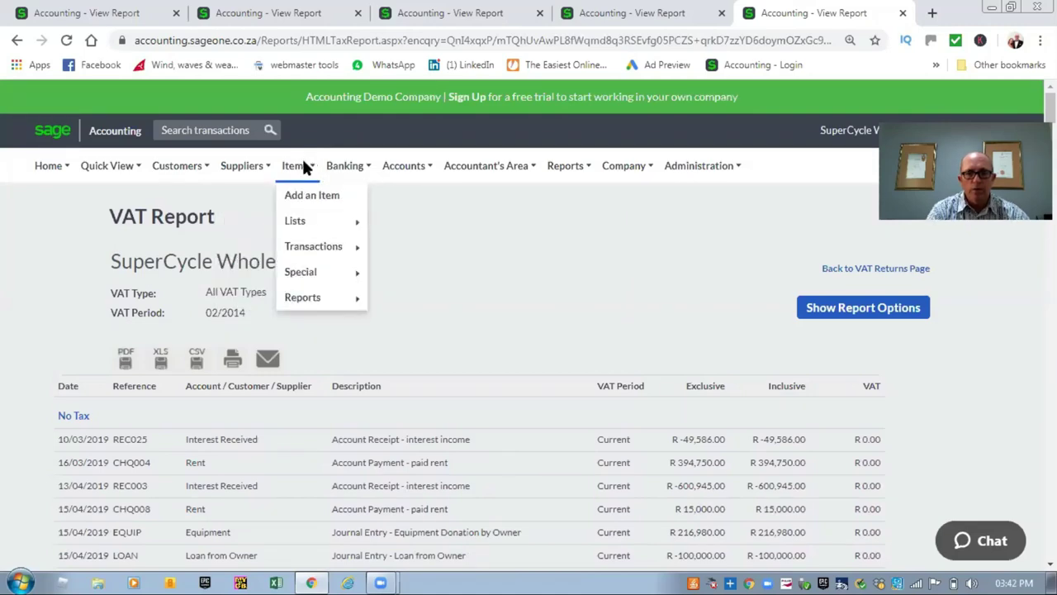
mouse_move(320, 304)
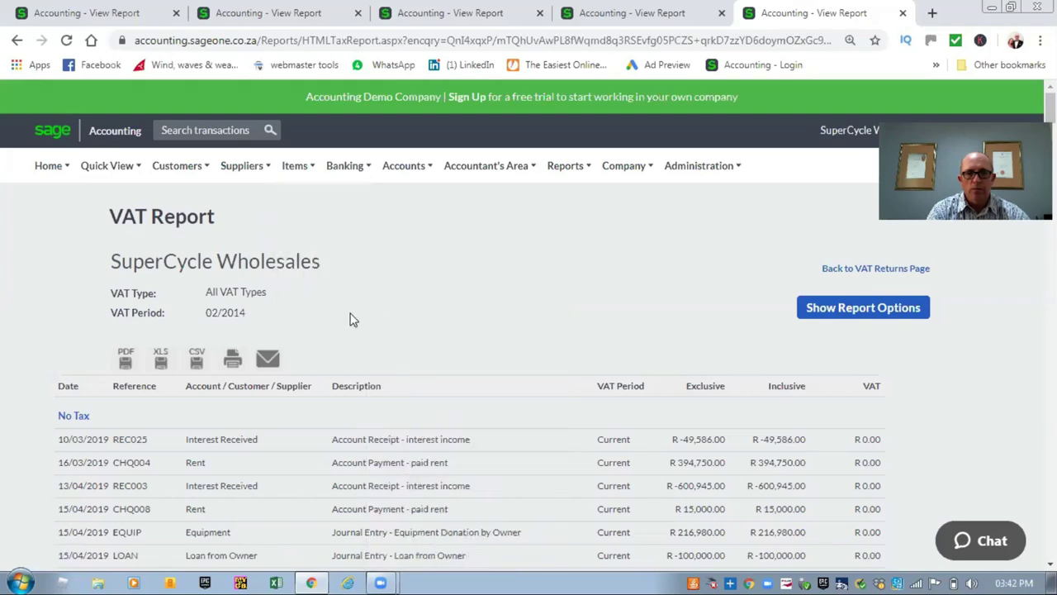
mouse_move(302, 188)
mouse_move(320, 255)
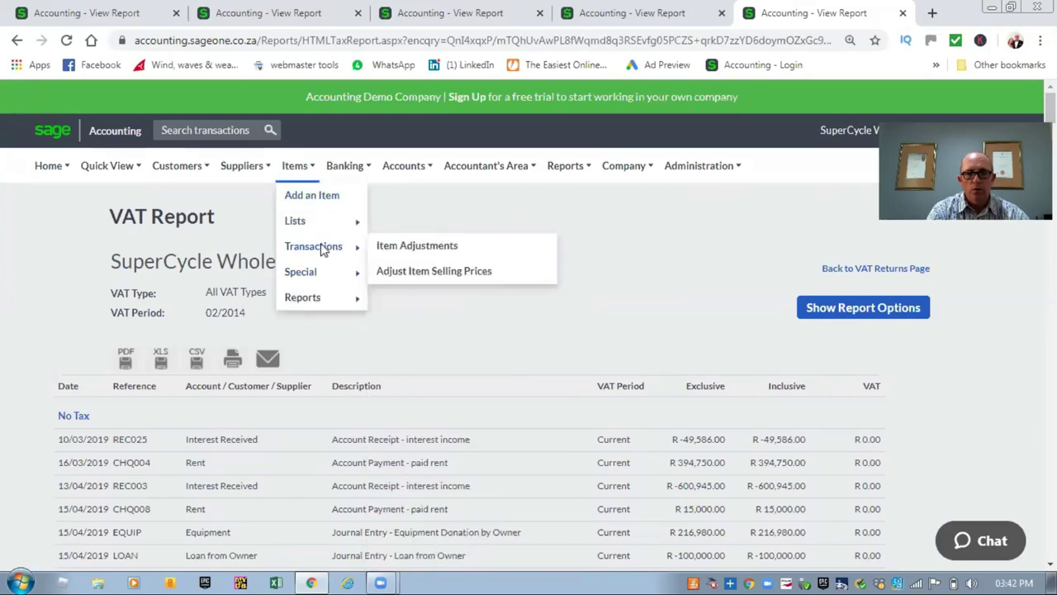
mouse_move(318, 275)
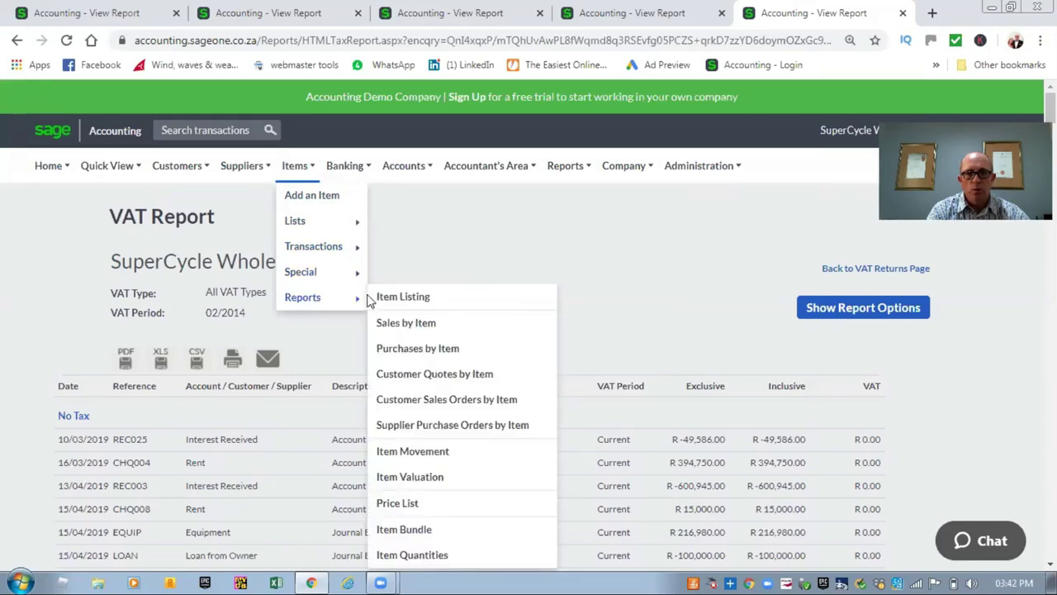
right_click(402, 483)
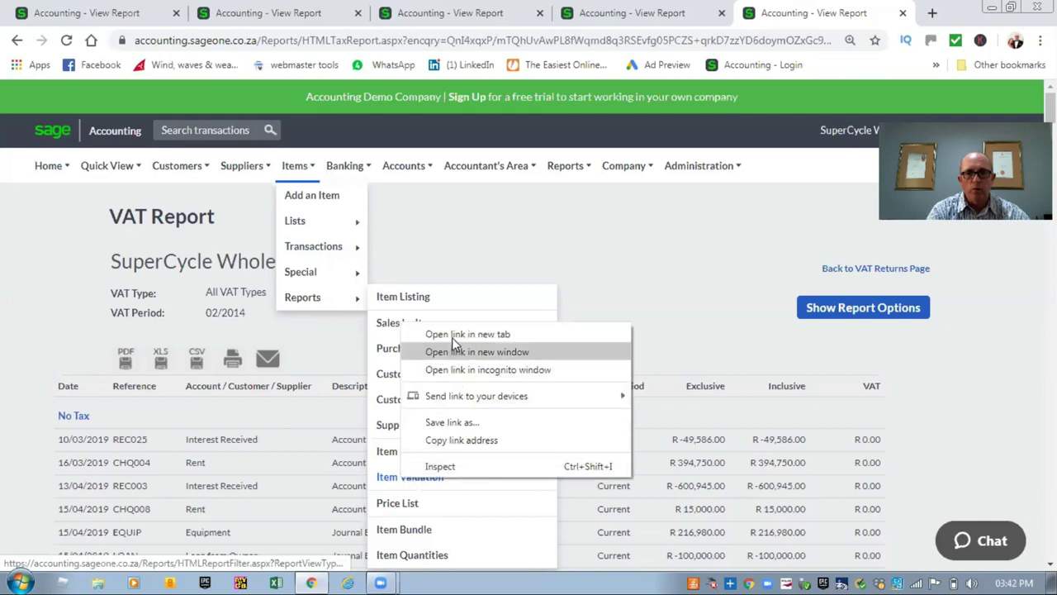
click(463, 334)
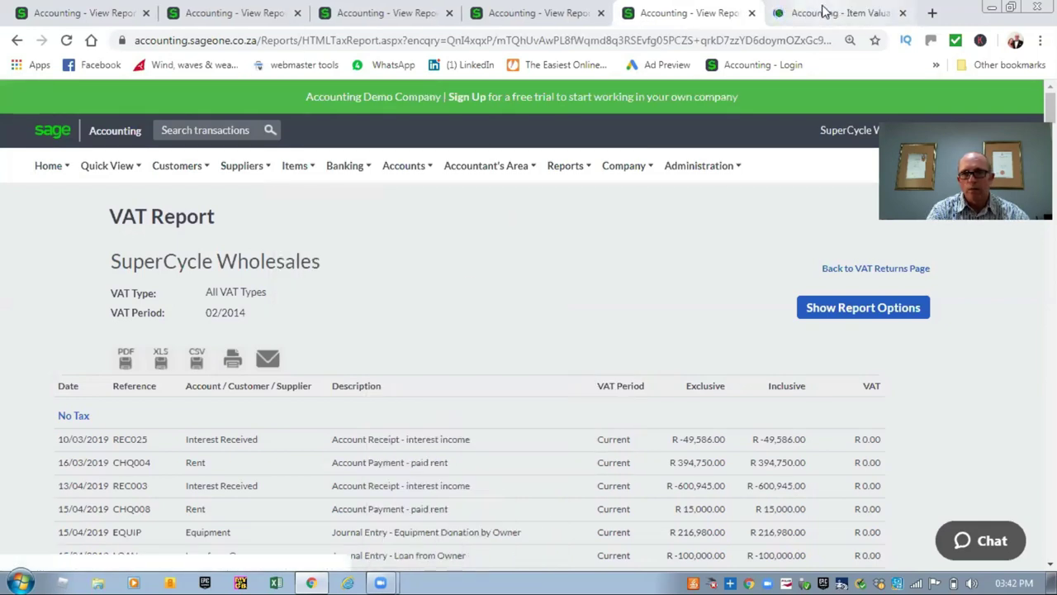
click(822, 11)
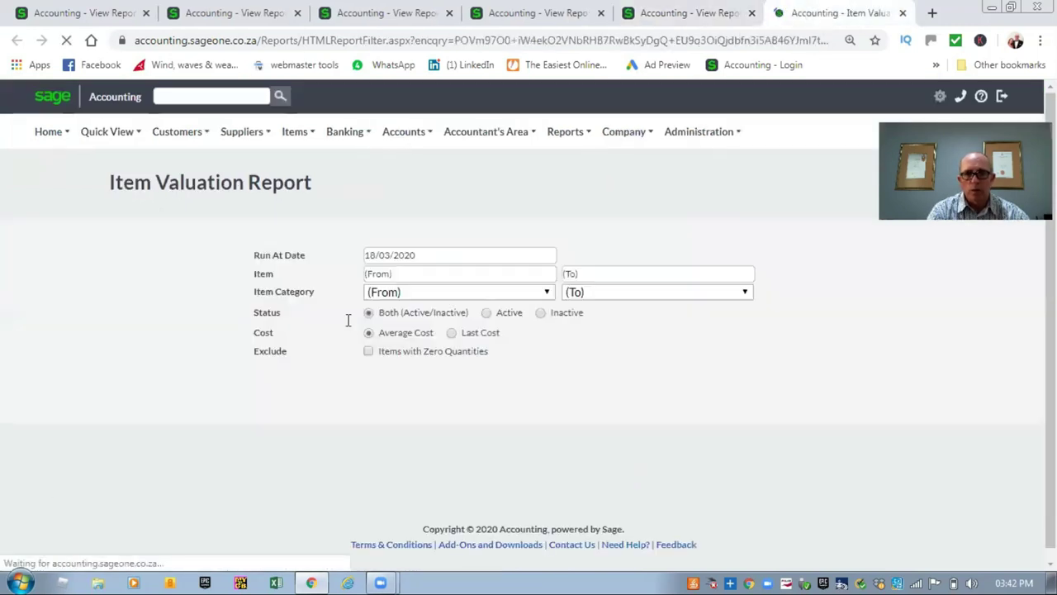
Step: Set the Item Valuation report's run date to 29/02/2020 and view the report for all items at average cost
click(485, 254)
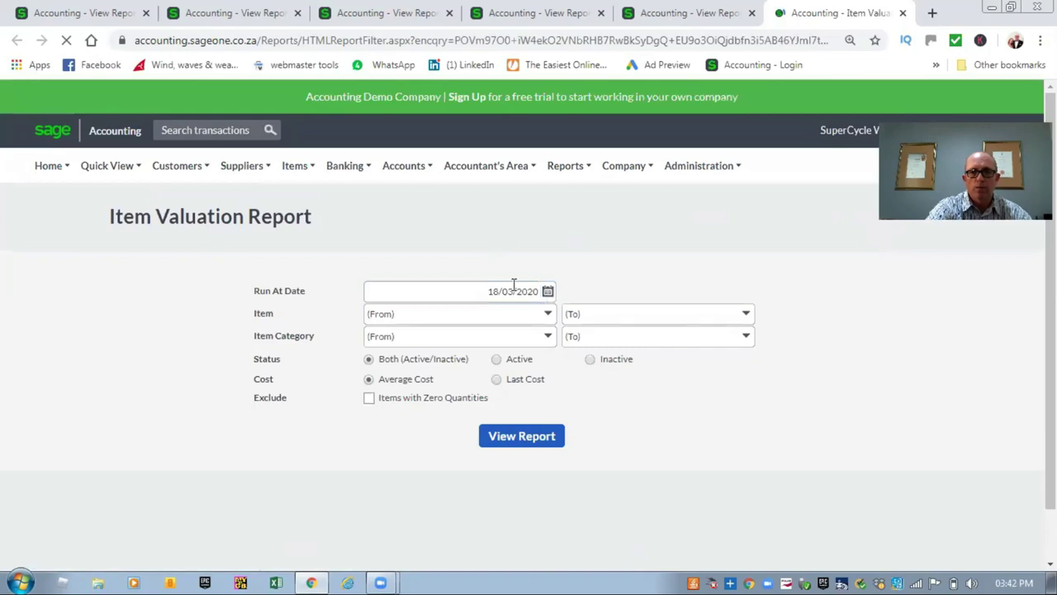
click(547, 294)
click(372, 315)
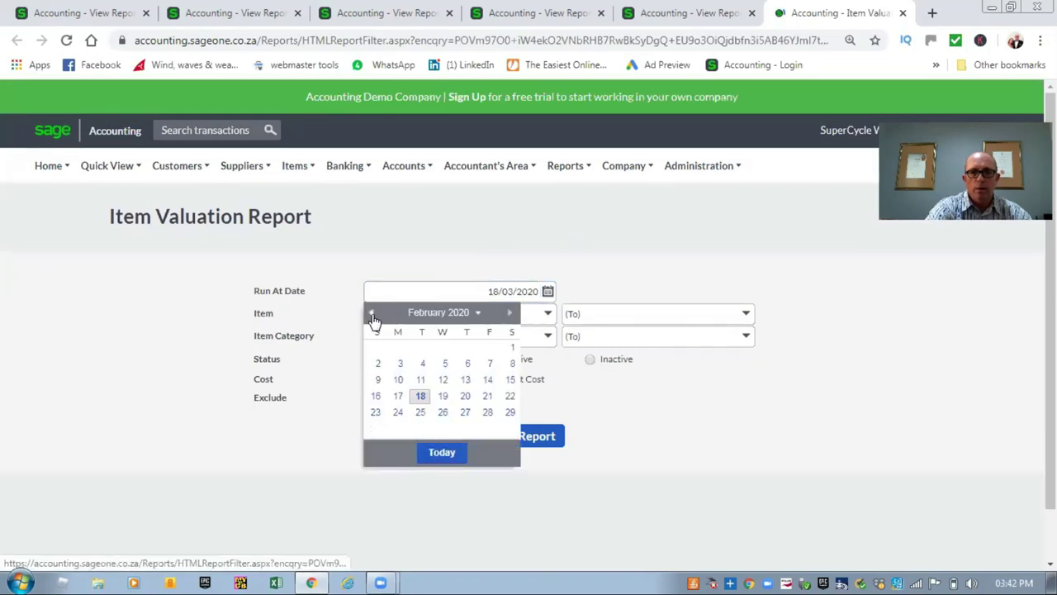
click(510, 412)
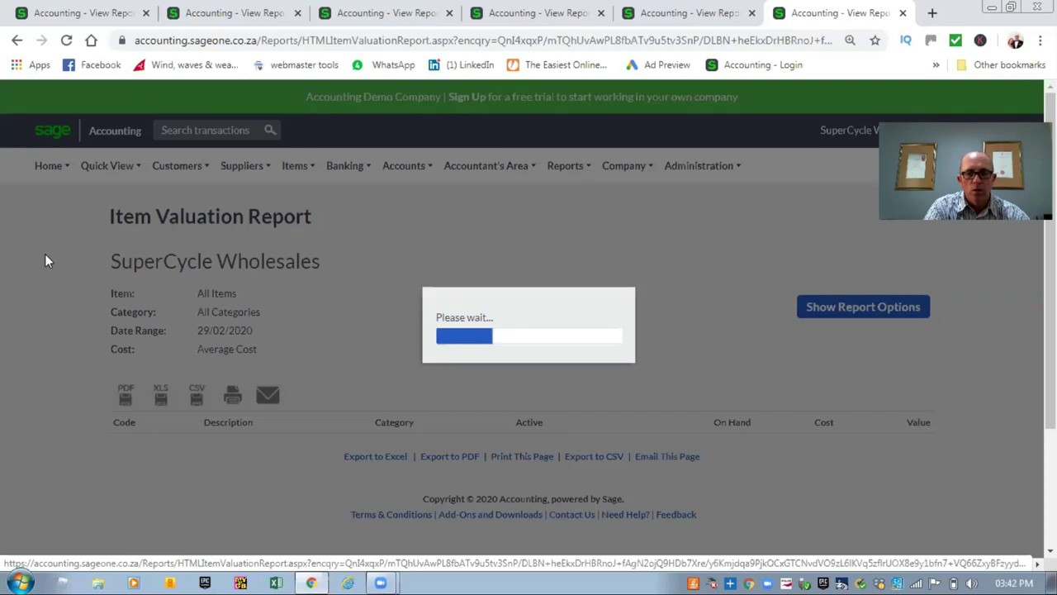
Step: Examine the items' on-hand quantities, costs and values through to the total value at the end of the report
scroll(46, 251, down, 1)
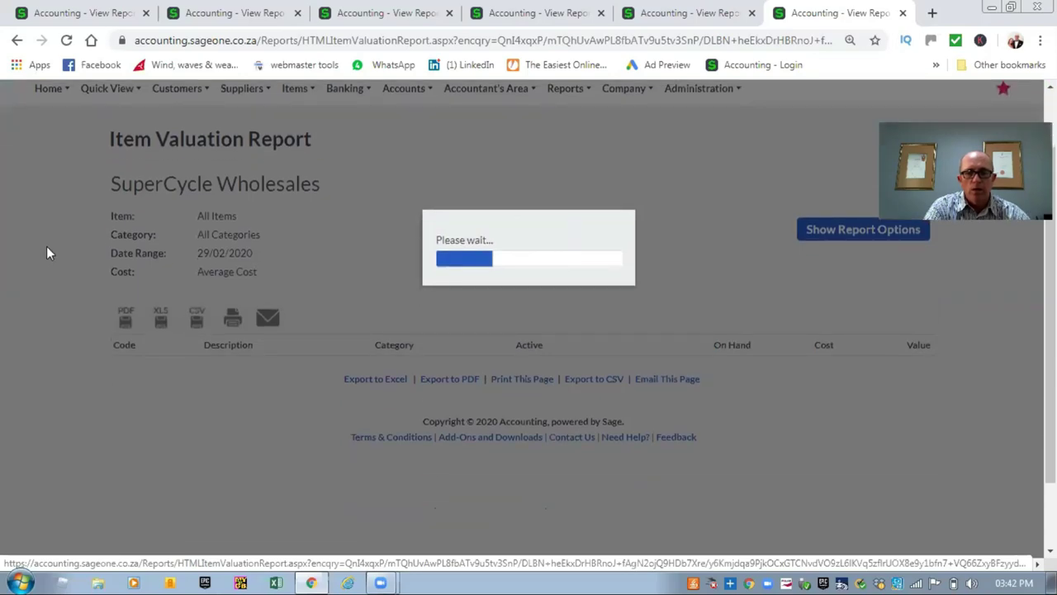
scroll(47, 252, down, 10)
scroll(48, 256, down, 15)
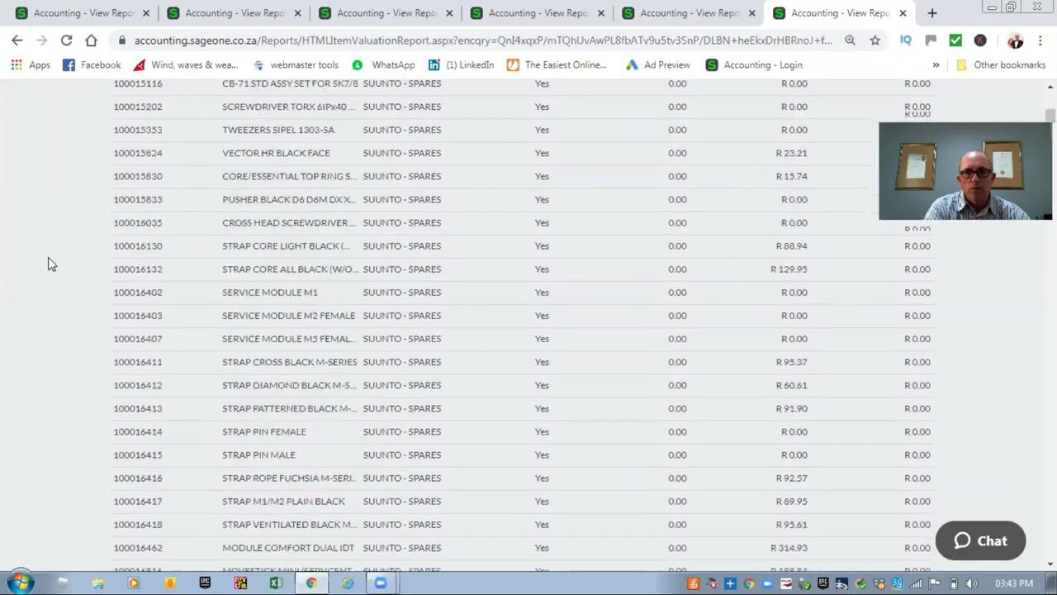
scroll(49, 264, down, 15)
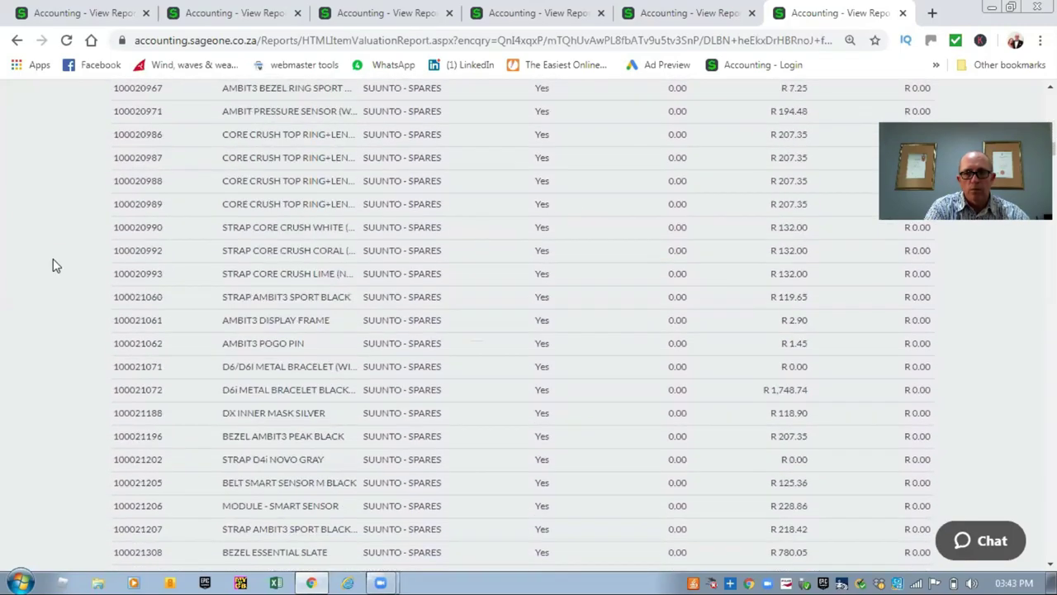
scroll(53, 266, down, 15)
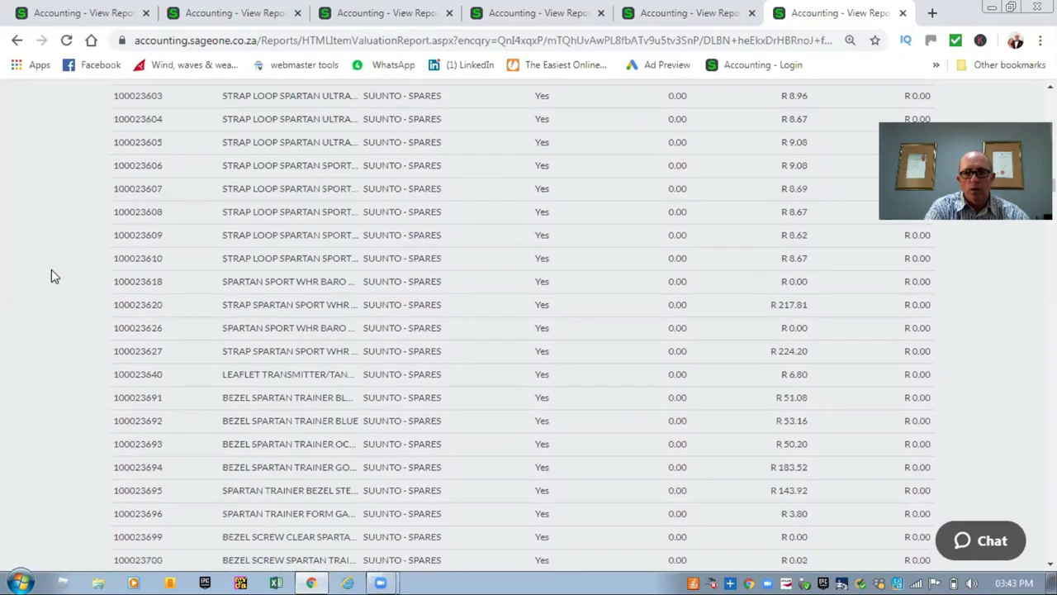
scroll(52, 288, down, 15)
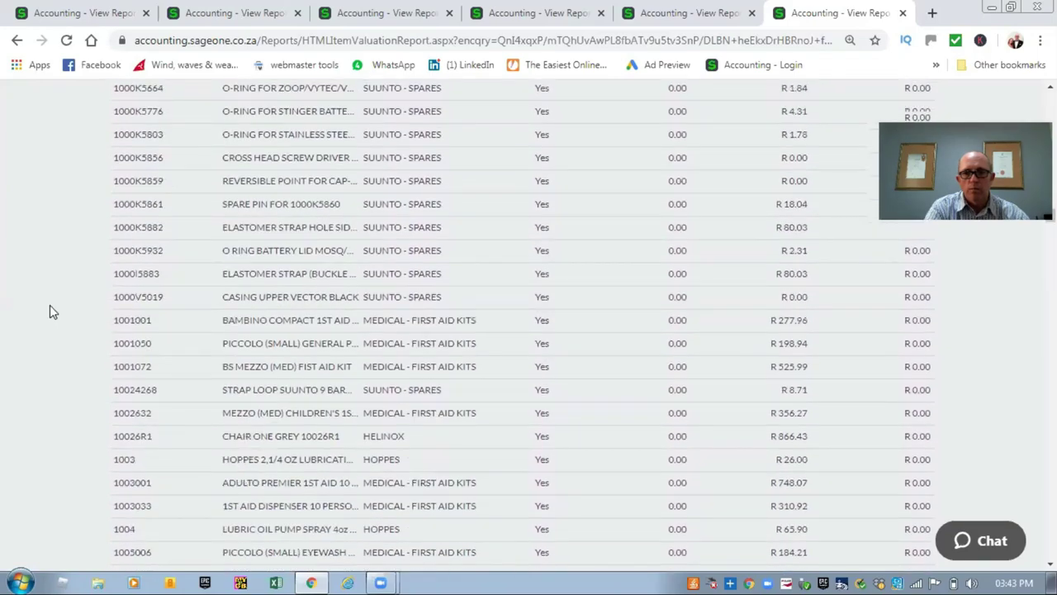
scroll(51, 331, down, 15)
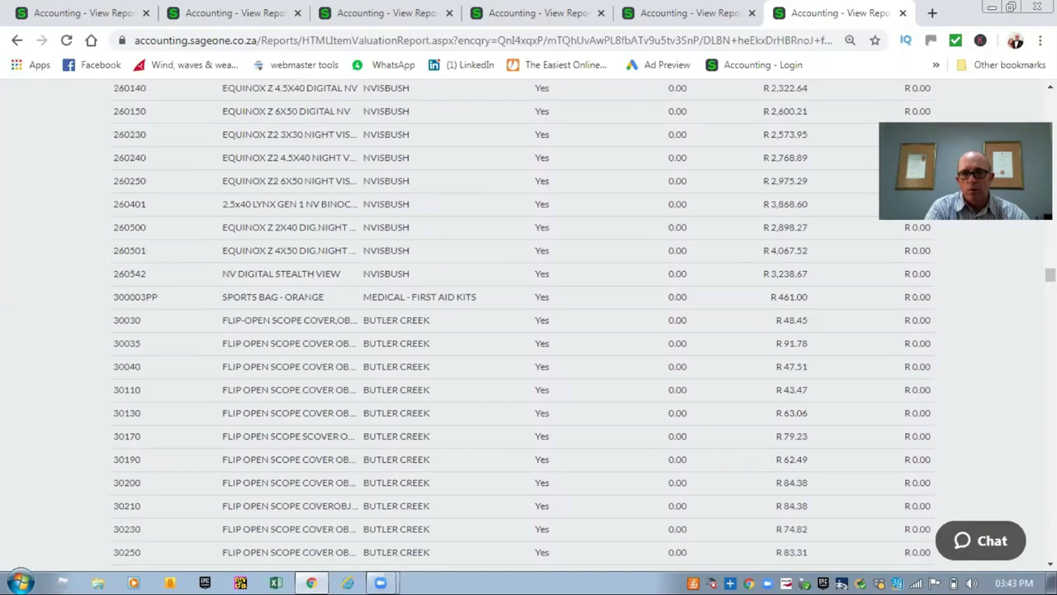
scroll(528, 322, down, 20)
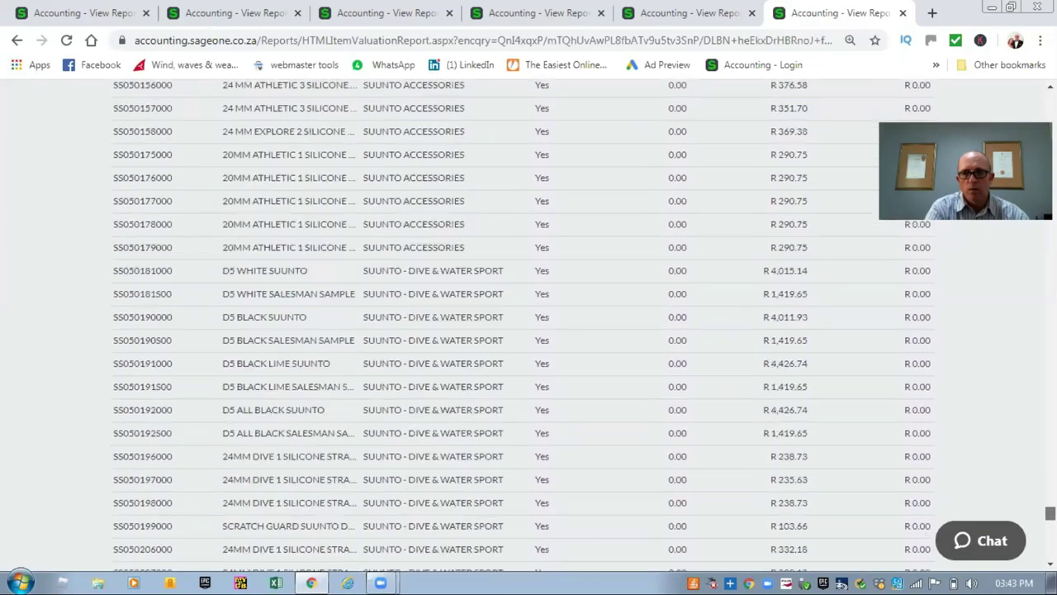
scroll(529, 322, down, 2)
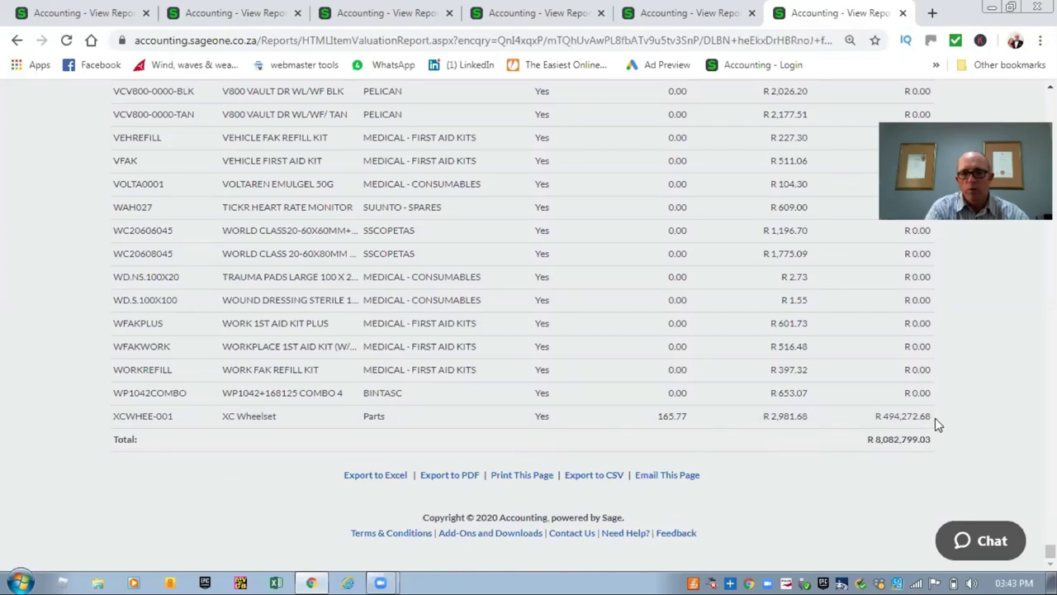
Step: Go back through the item list towards the start of the Item Valuation report, checking quantities and values
scroll(529, 322, up, 15)
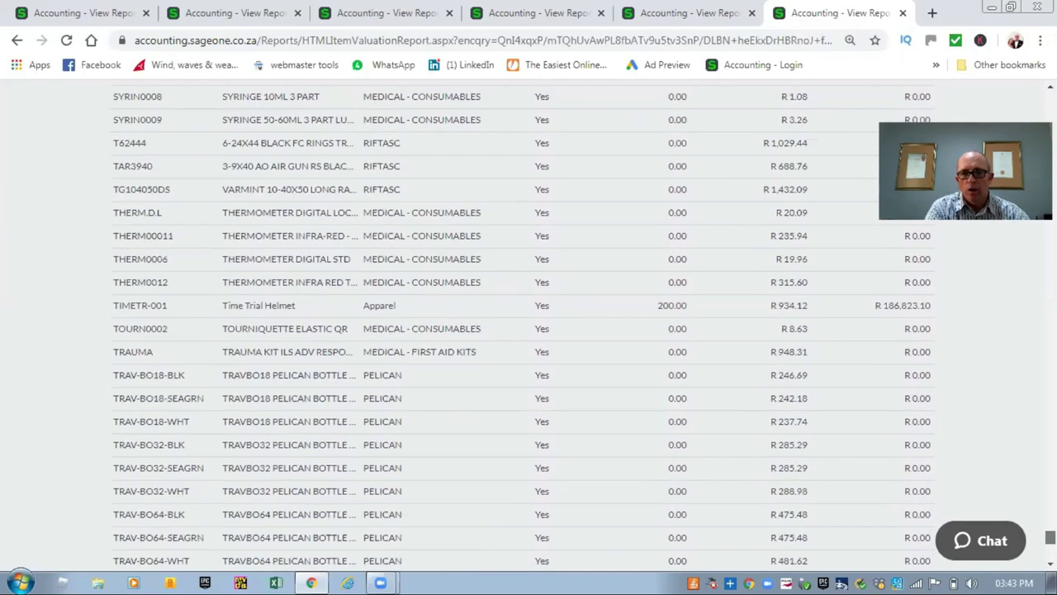
scroll(529, 322, up, 15)
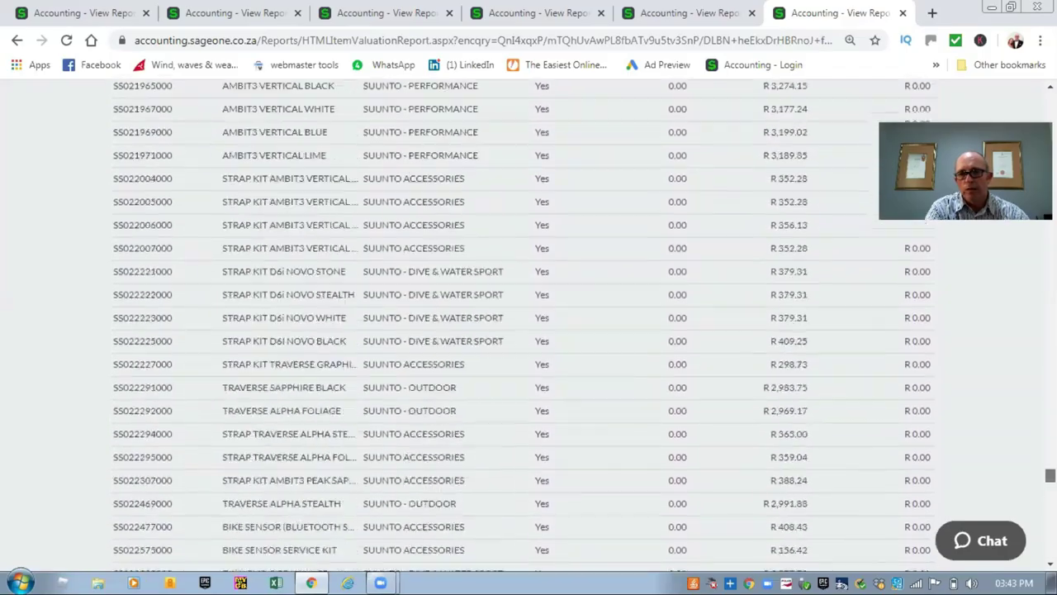
scroll(529, 322, up, 15)
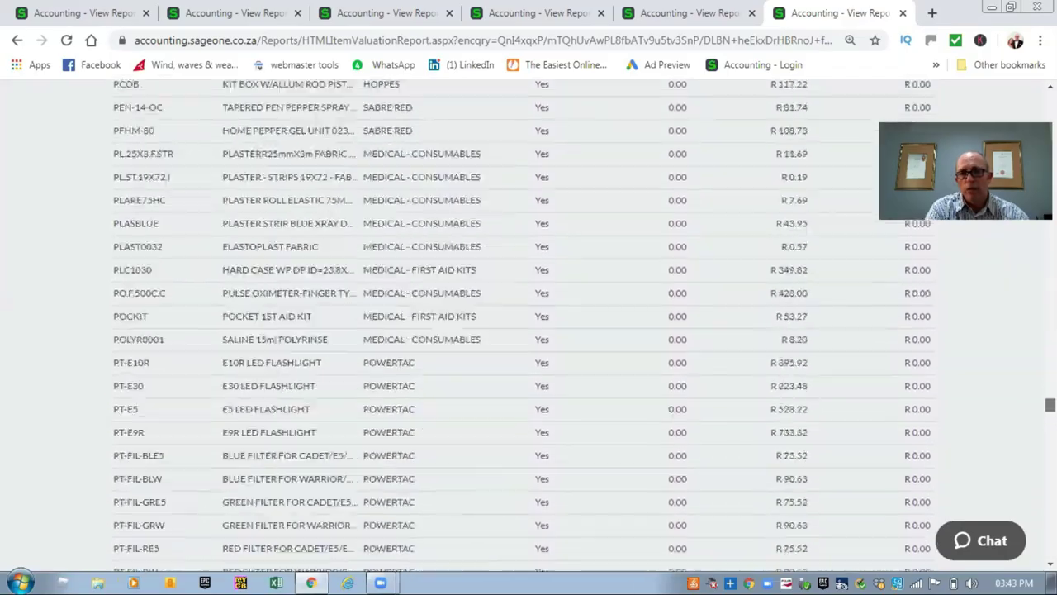
scroll(529, 323, up, 15)
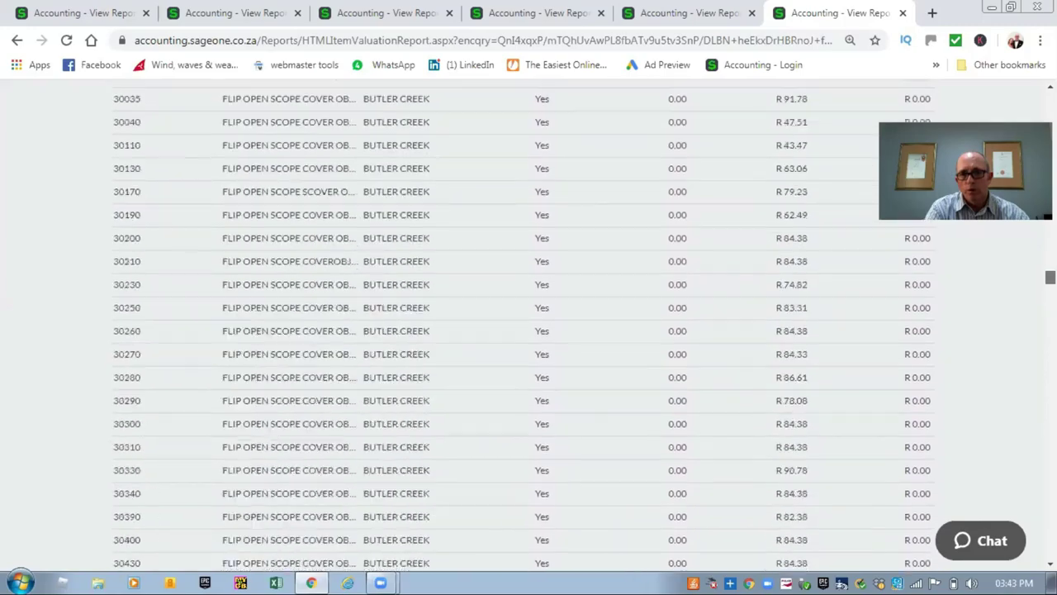
scroll(528, 322, up, 20)
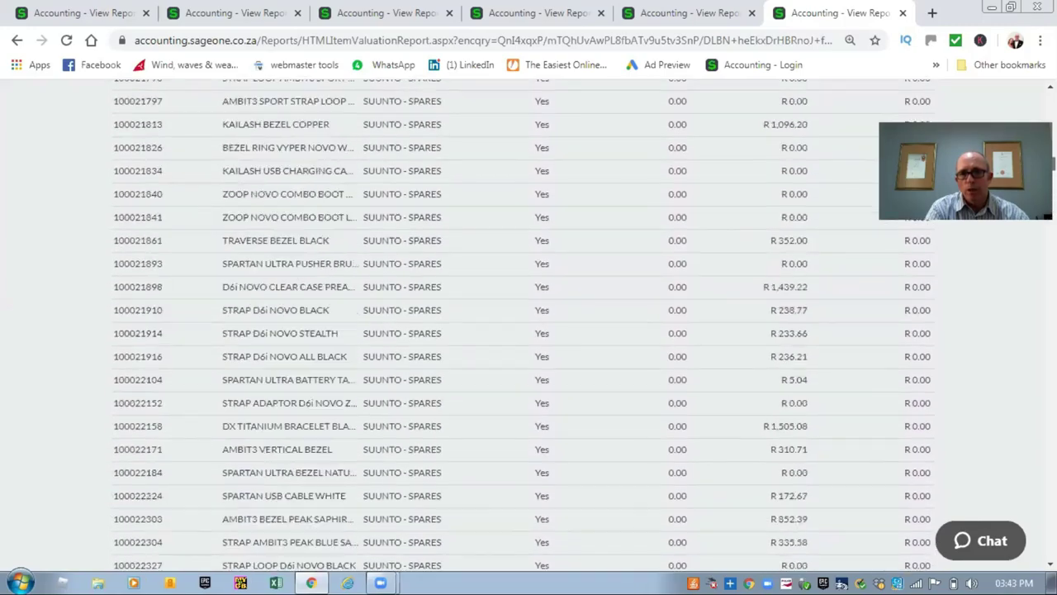